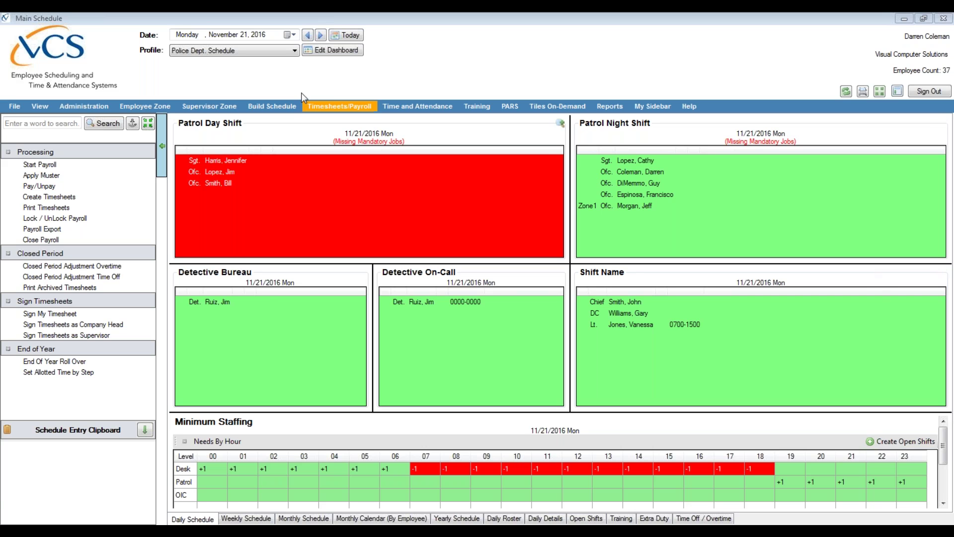
- Start payroll by opening the 07/18/2016 to 07/31/2016 pay period, and close the pay period window
{"action": "left_click", "coordinate": [328, 106]}
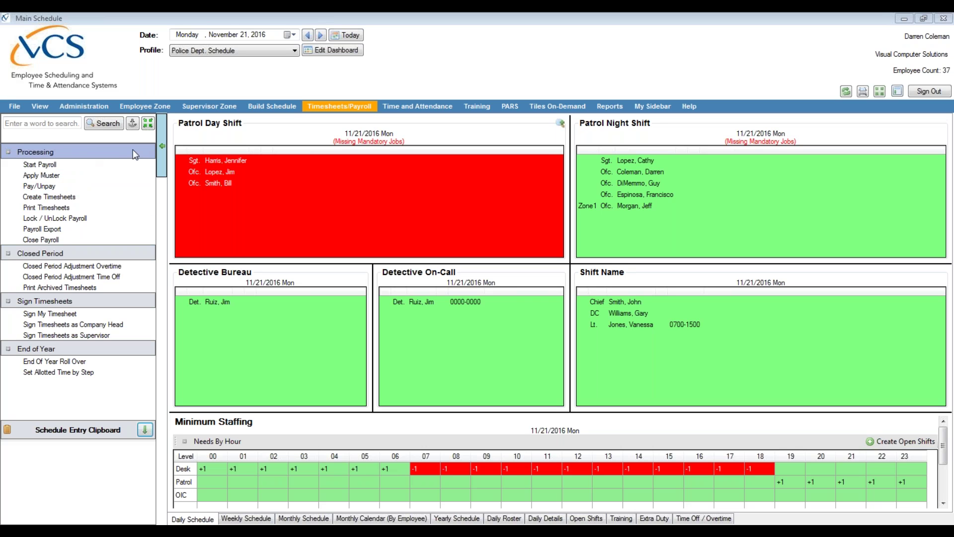
{"action": "mouse_move", "coordinate": [190, 168]}
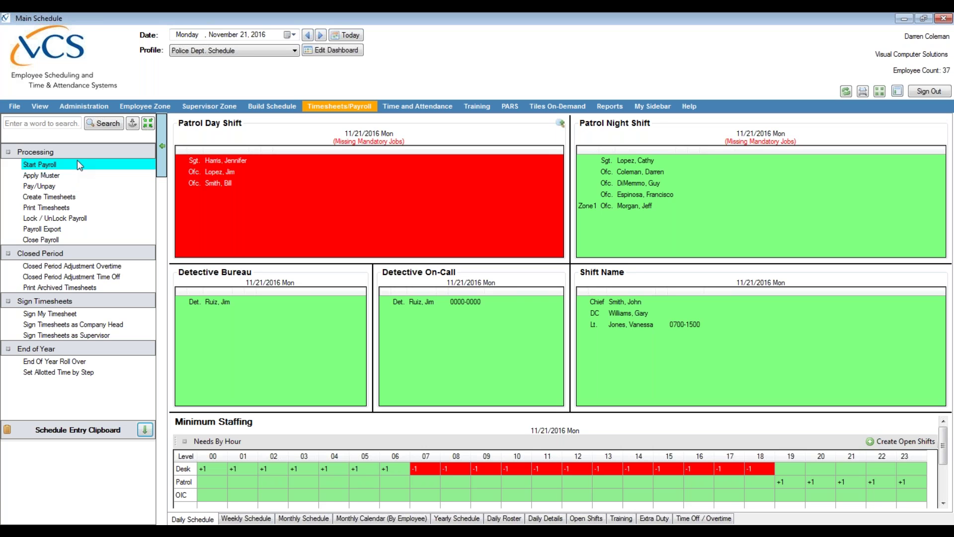
{"action": "left_click", "coordinate": [53, 167]}
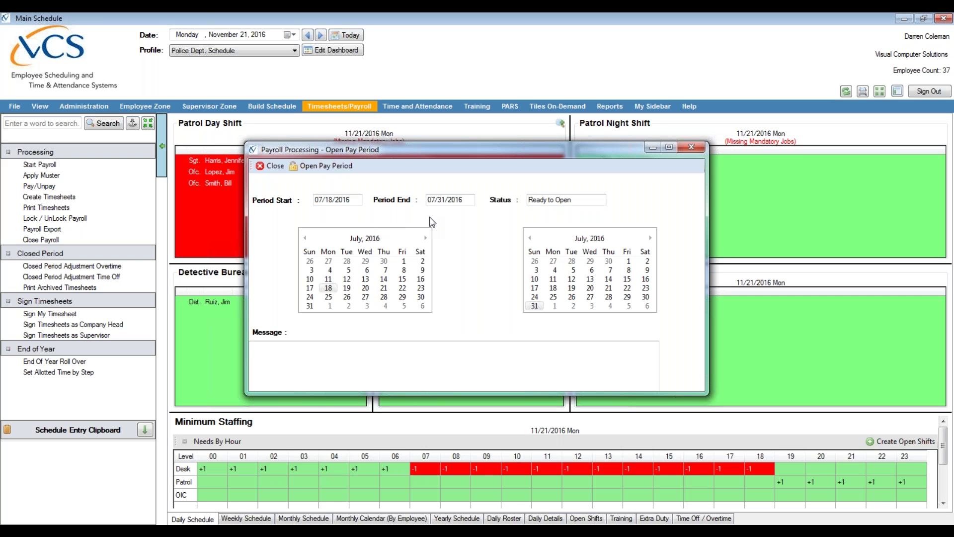
{"action": "left_click", "coordinate": [330, 202]}
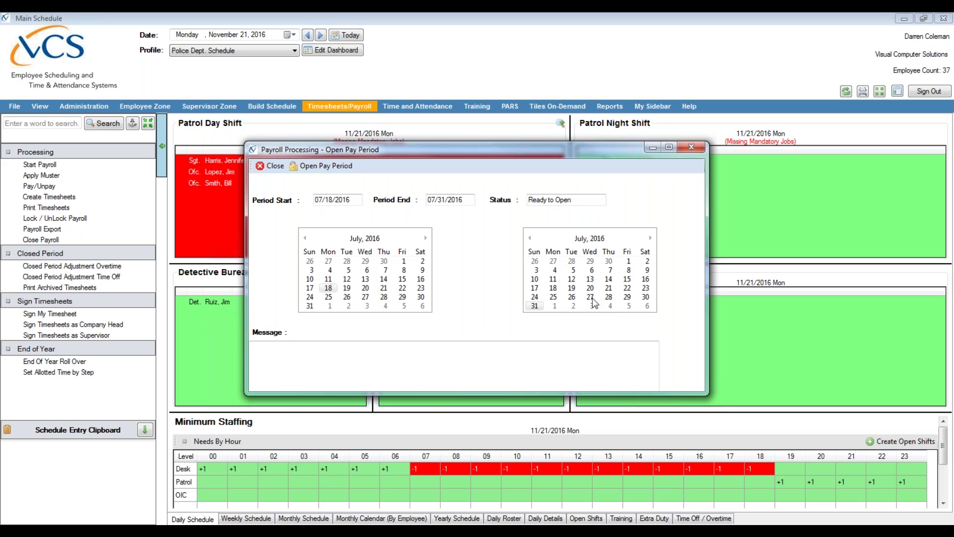
{"action": "left_click", "coordinate": [323, 167]}
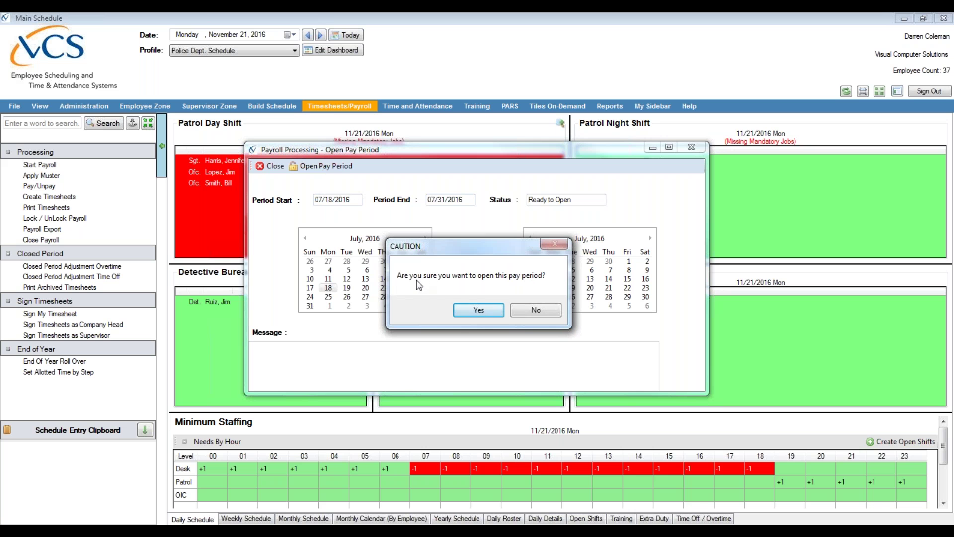
{"action": "left_click", "coordinate": [486, 308]}
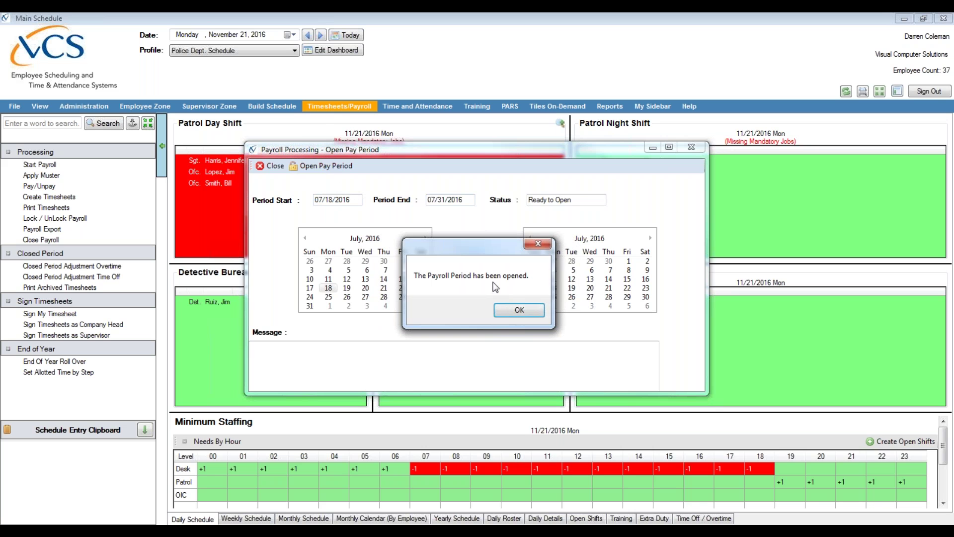
{"action": "left_click", "coordinate": [525, 309]}
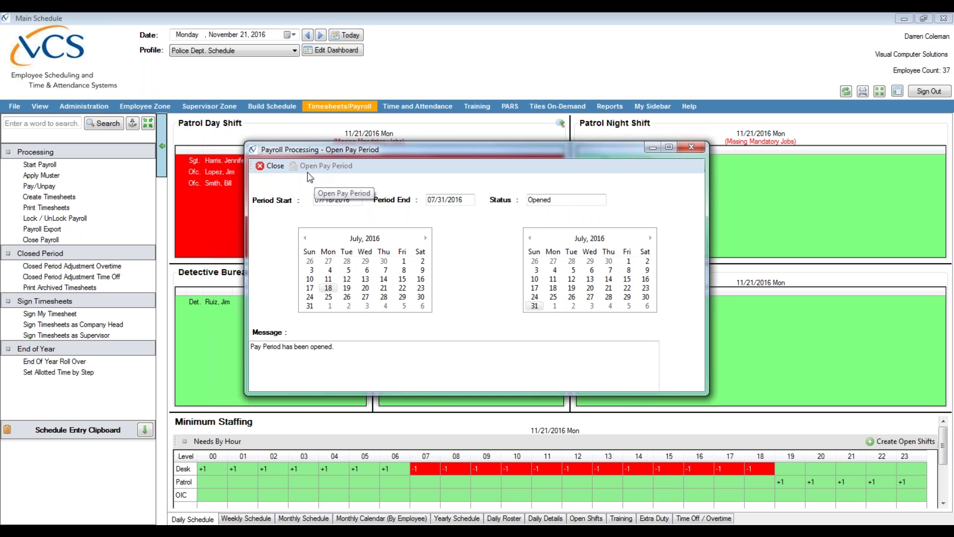
{"action": "left_click", "coordinate": [277, 169]}
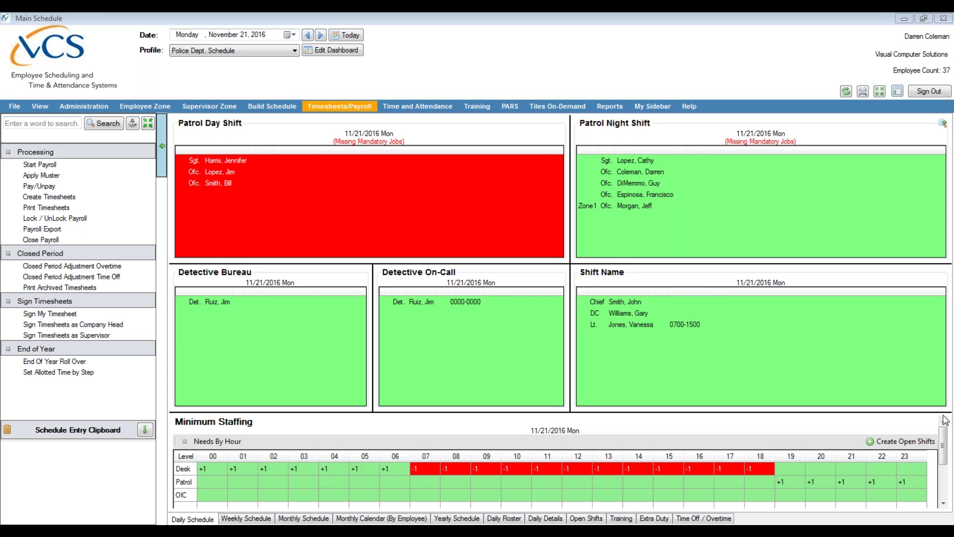
- Open the Pay/Unpay status of time off and overtime for 07/18/2016 to 07/31/2016 and select all employees
{"action": "left_click", "coordinate": [49, 187]}
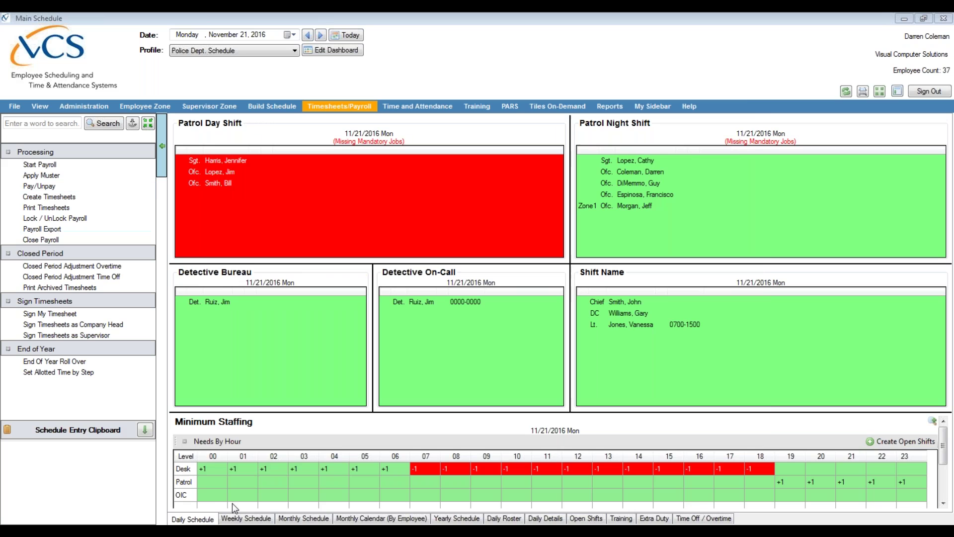
{"action": "mouse_move", "coordinate": [231, 503]}
{"action": "left_click", "coordinate": [261, 470]}
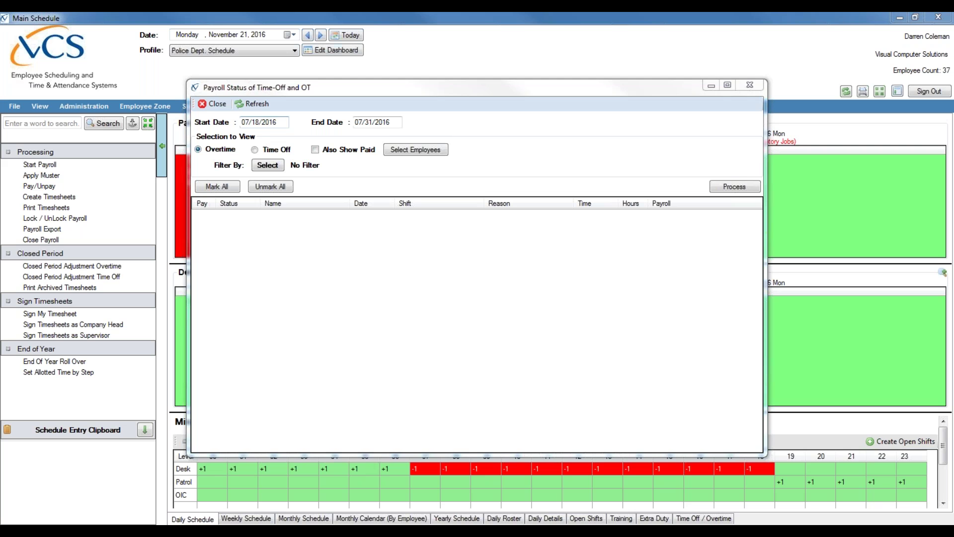
{"action": "left_click", "coordinate": [248, 119]}
{"action": "left_click", "coordinate": [374, 120]}
{"action": "left_click", "coordinate": [277, 121]}
{"action": "left_click", "coordinate": [360, 119]}
{"action": "left_click", "coordinate": [264, 122]}
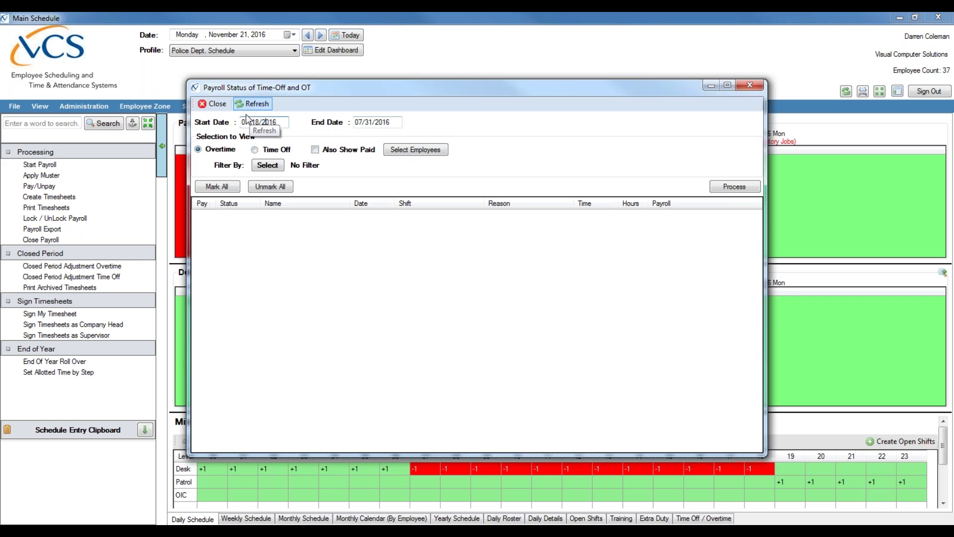
{"action": "mouse_move", "coordinate": [341, 159]}
{"action": "left_click", "coordinate": [406, 150]}
{"action": "left_click", "coordinate": [102, 87]}
{"action": "left_click", "coordinate": [98, 48]}
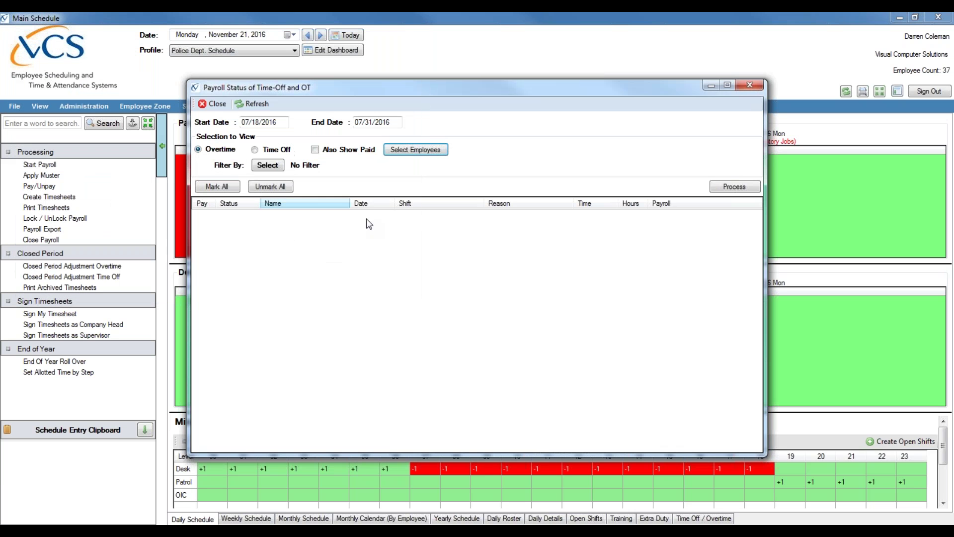
- List the pay period's overtime entries, including the ones already paid
{"action": "left_click", "coordinate": [259, 105]}
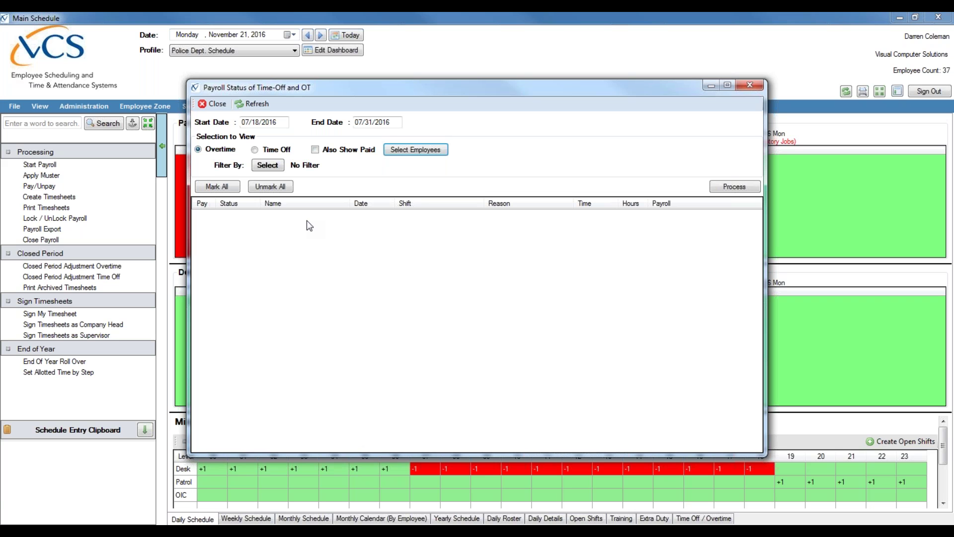
{"action": "left_click", "coordinate": [323, 152]}
{"action": "left_click", "coordinate": [254, 102]}
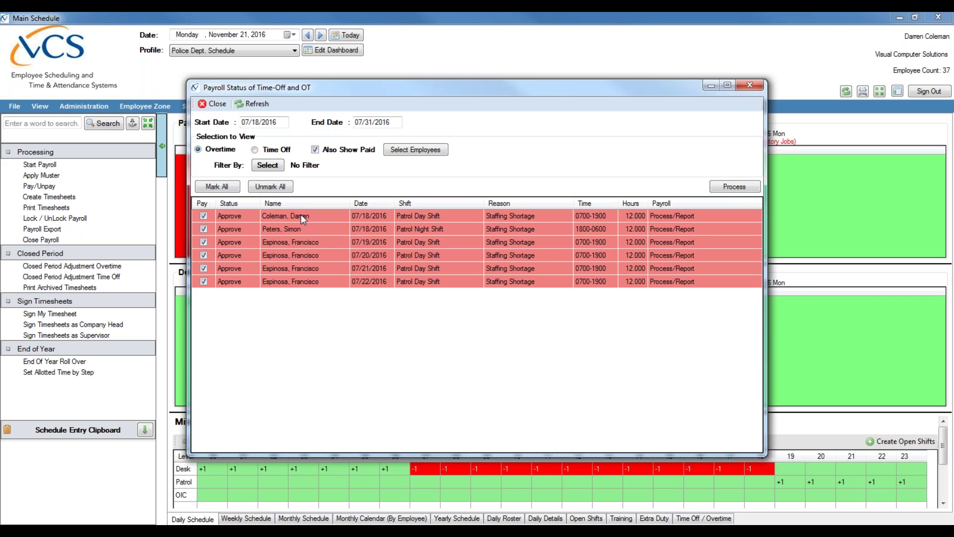
- Unpay the 07/18/2016 Patrol Day Shift overtime entry, process the change and close the payroll status
{"action": "left_click", "coordinate": [204, 217]}
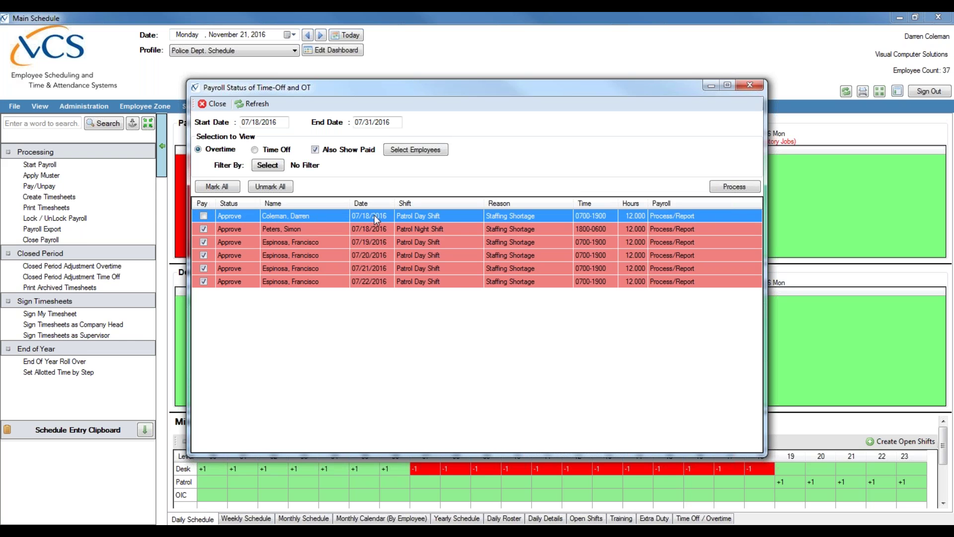
{"action": "left_click", "coordinate": [753, 189]}
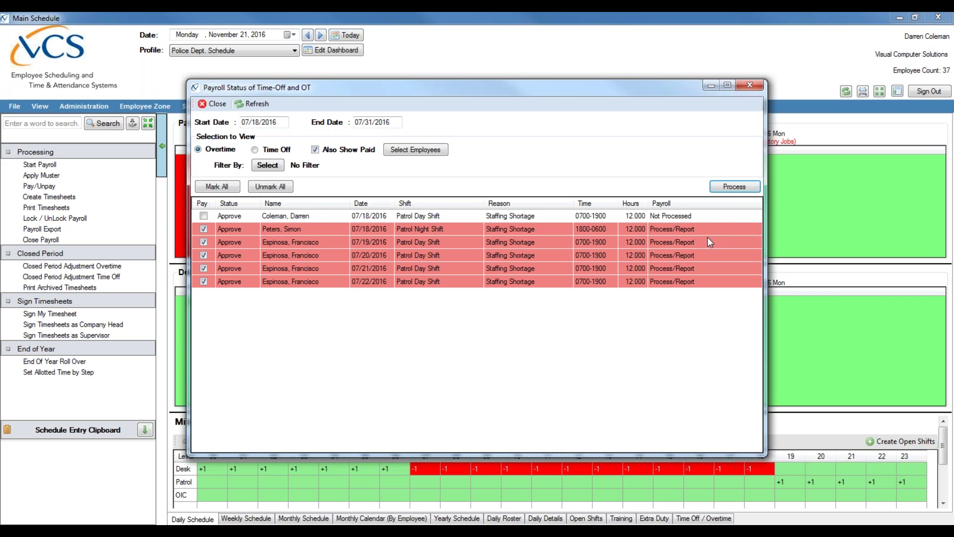
{"action": "left_click", "coordinate": [213, 106]}
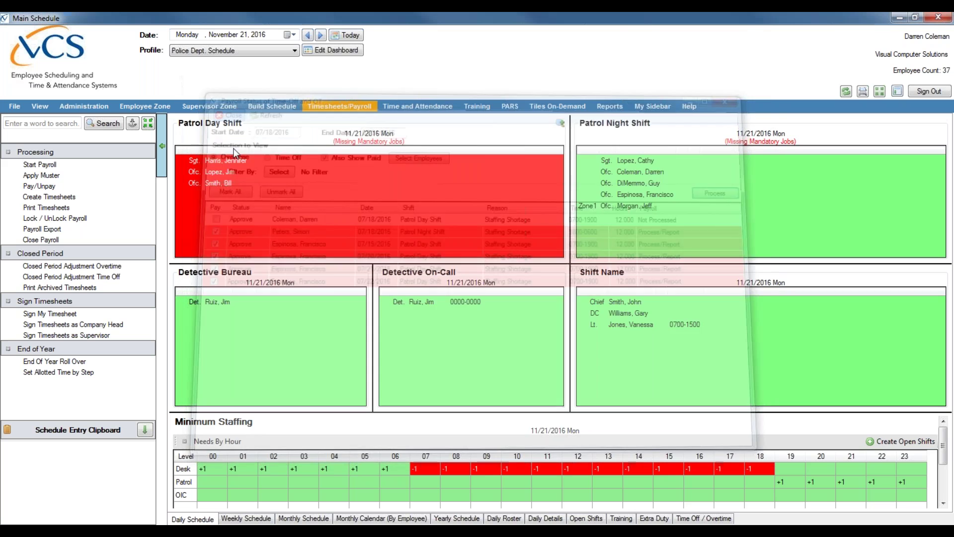
- Reopen the Pay/Unpay status, select the employees again and list only the unpaid overtime
{"action": "left_click", "coordinate": [60, 183]}
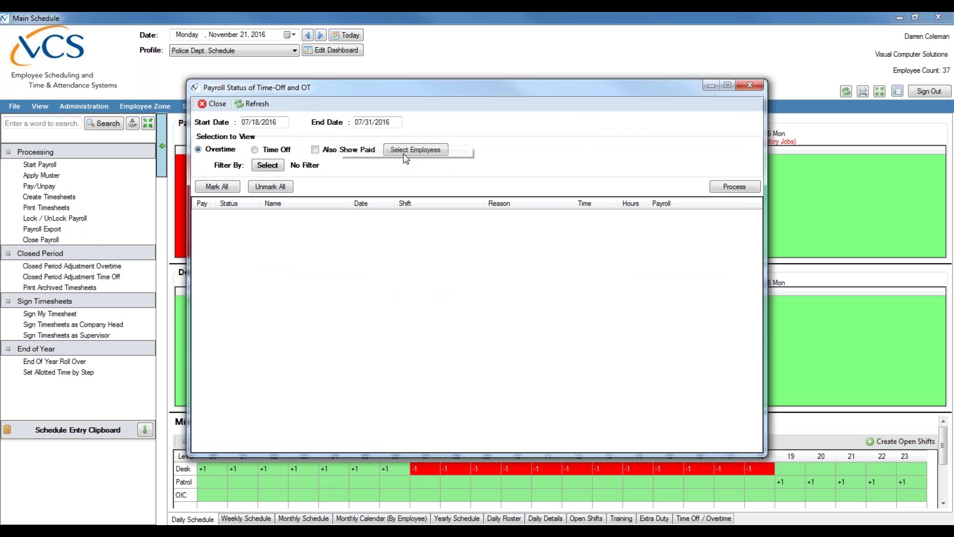
{"action": "left_click", "coordinate": [415, 150]}
{"action": "left_click", "coordinate": [111, 66]}
{"action": "left_click", "coordinate": [247, 103]}
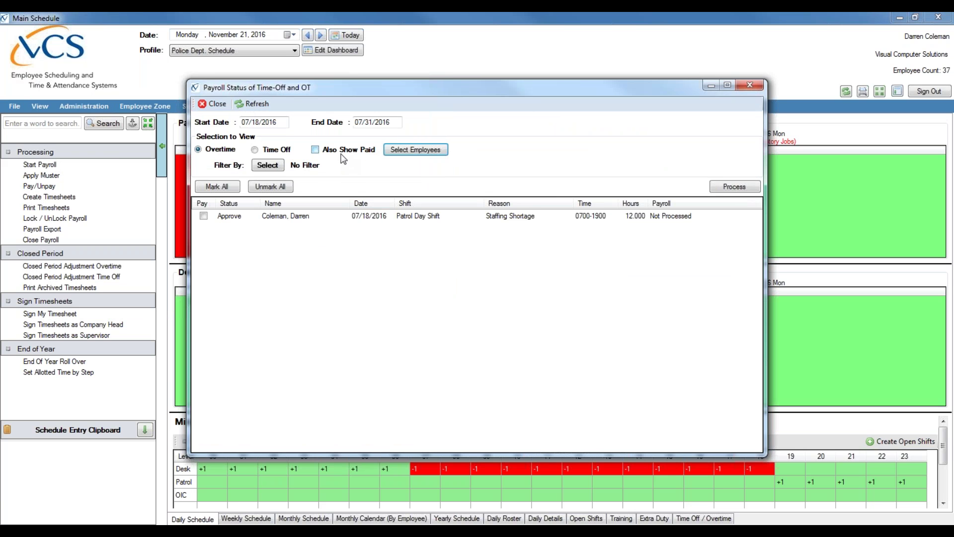
- Mark the 07/18/2016 Patrol Day Shift overtime as paid, process it, and reload the overtime list with paid entries included
{"action": "left_click", "coordinate": [203, 216]}
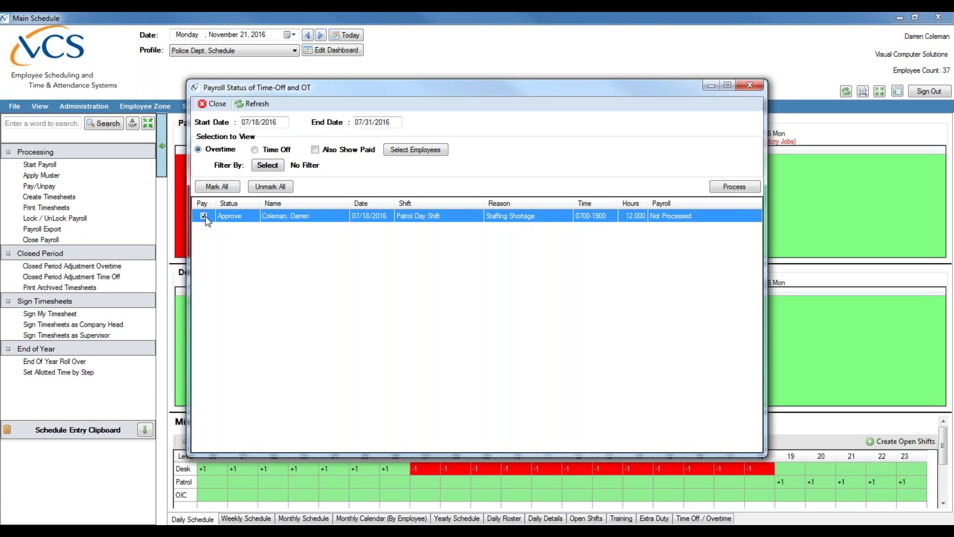
{"action": "left_click", "coordinate": [724, 189]}
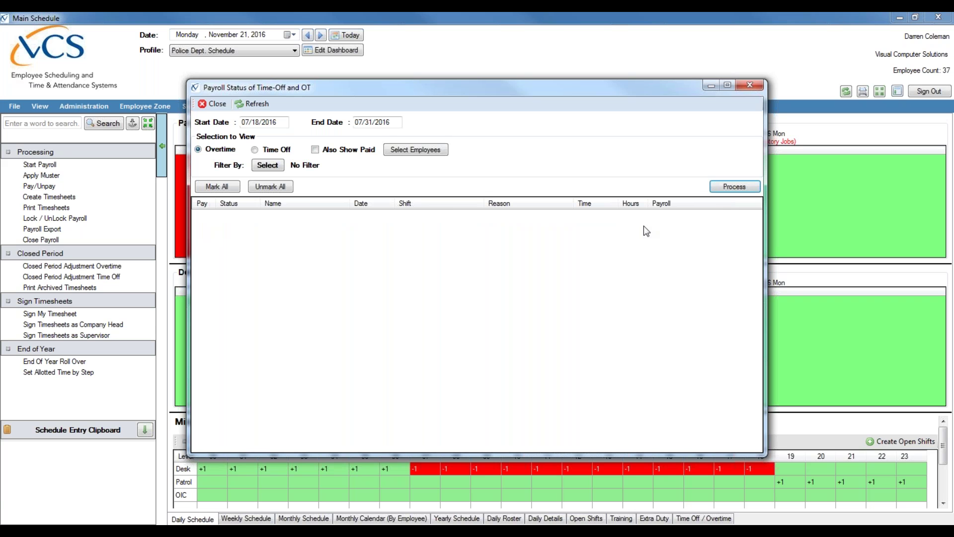
{"action": "left_click", "coordinate": [335, 153]}
{"action": "left_click", "coordinate": [252, 104]}
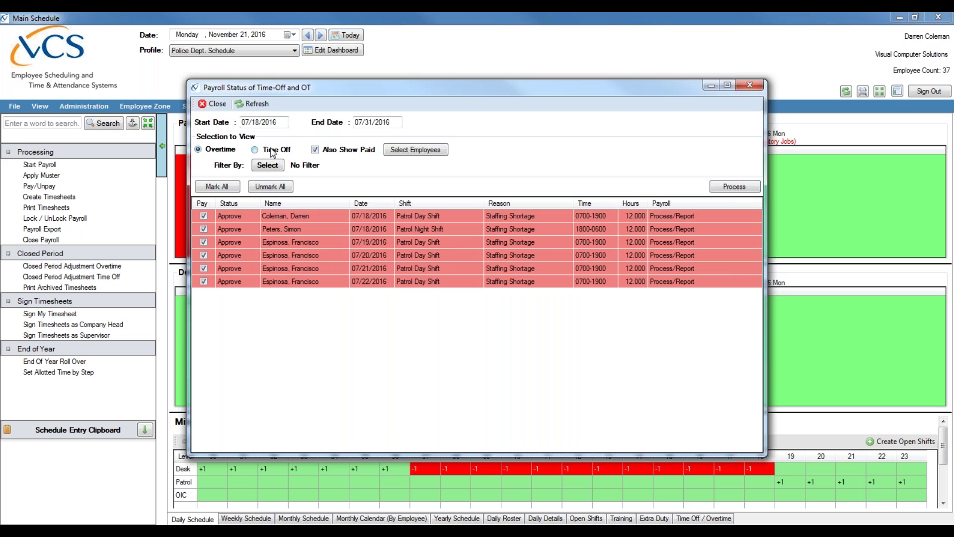
- Check the pay period's time-off entries with paid ones included, and close the payroll status
{"action": "left_click", "coordinate": [316, 150]}
{"action": "left_click", "coordinate": [265, 155]}
{"action": "left_click", "coordinate": [247, 103]}
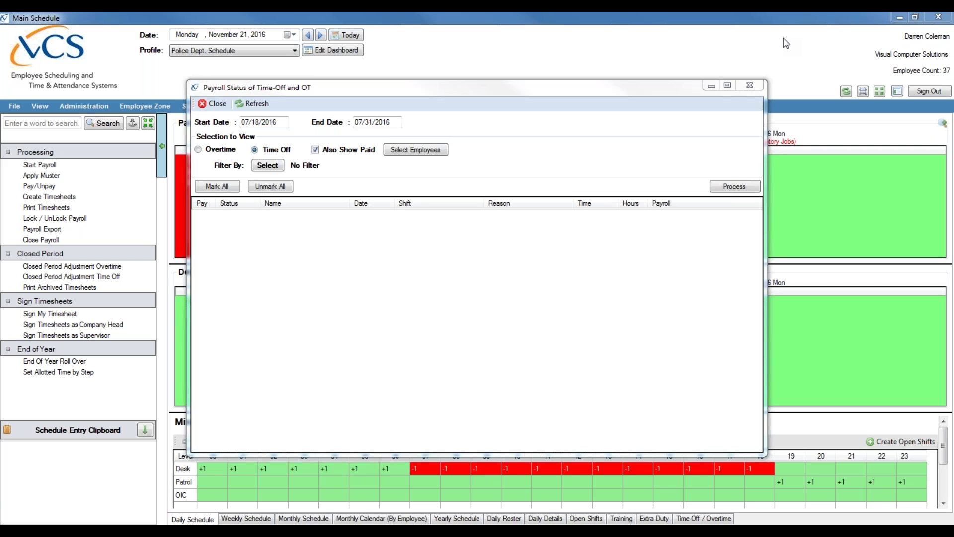
{"action": "left_click", "coordinate": [341, 152]}
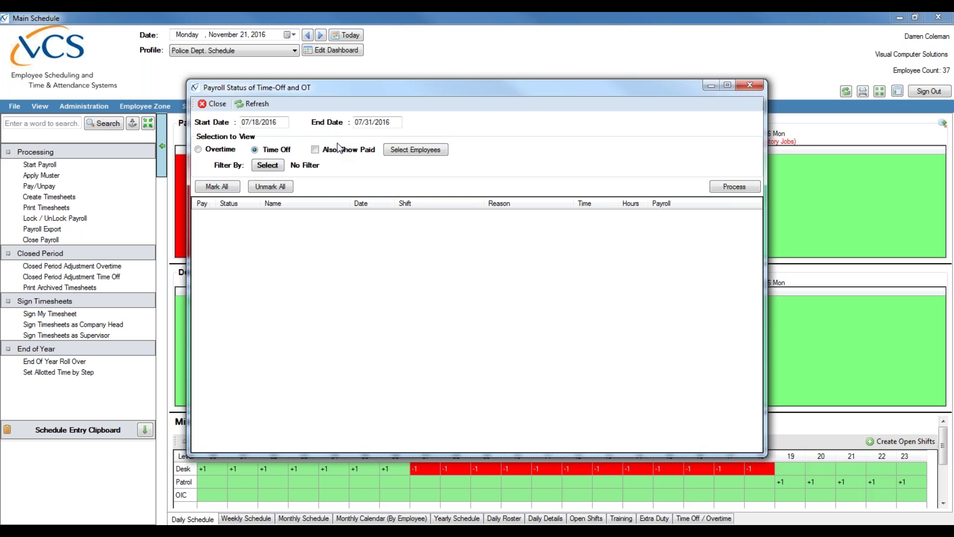
{"action": "left_click", "coordinate": [214, 103]}
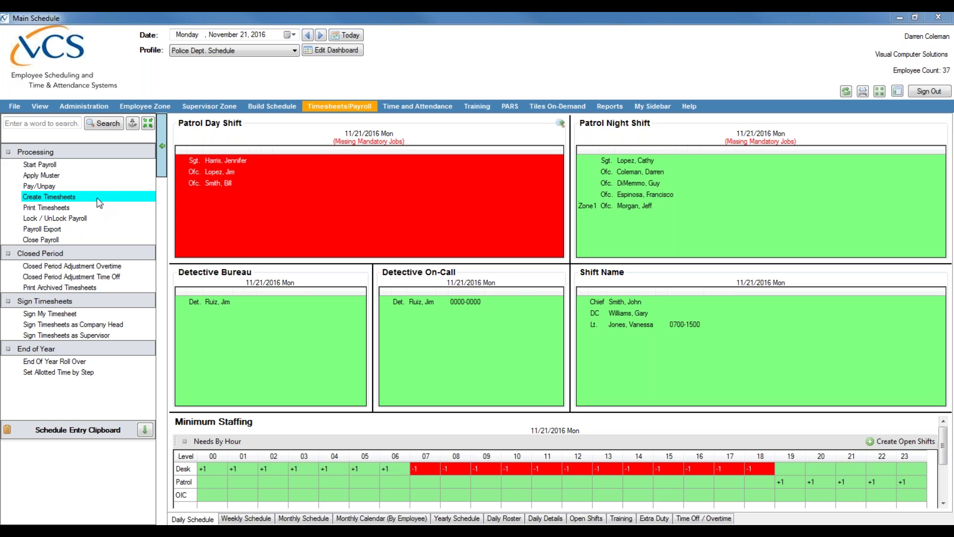
- Open Create Timesheets for the 07/18/2016 to 07/31/2016 period and select the second, third and fourth listed employees
{"action": "left_click", "coordinate": [80, 196]}
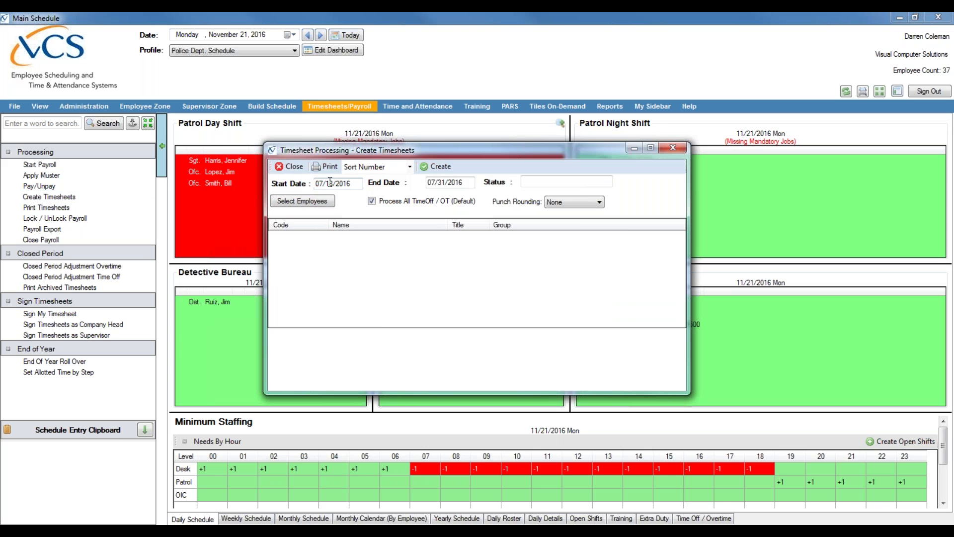
{"action": "double_click", "coordinate": [436, 182]}
{"action": "left_click", "coordinate": [449, 182]}
{"action": "left_click", "coordinate": [327, 204]}
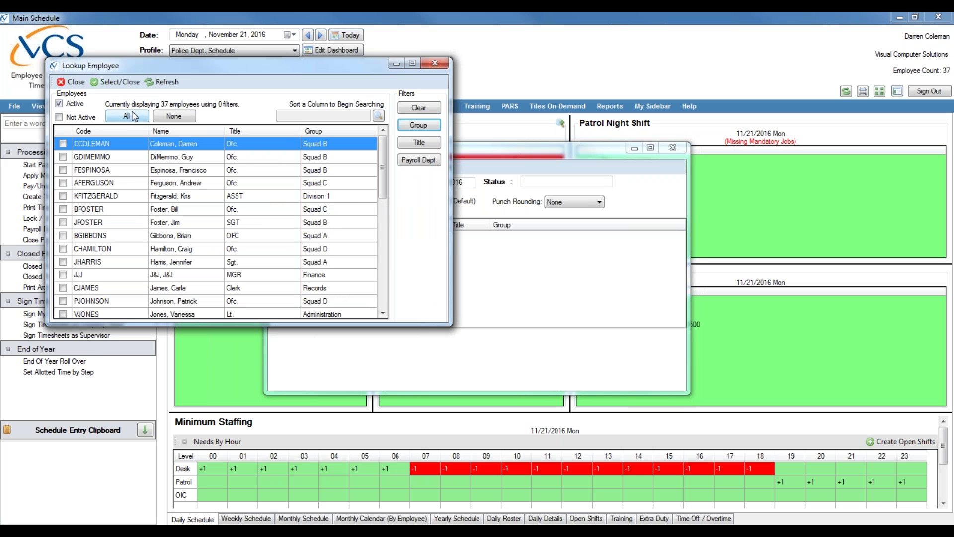
{"action": "left_click_drag", "start_coordinate": [383, 166], "coordinate": [383, 202]}
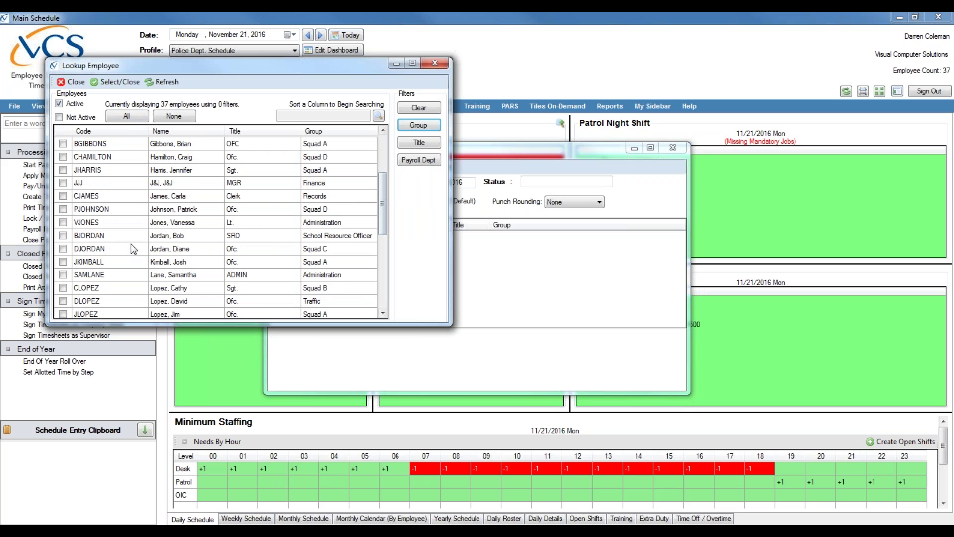
{"action": "left_click", "coordinate": [192, 213]}
{"action": "scroll", "coordinate": [193, 216], "scroll_direction": "up", "scroll_amount": 3}
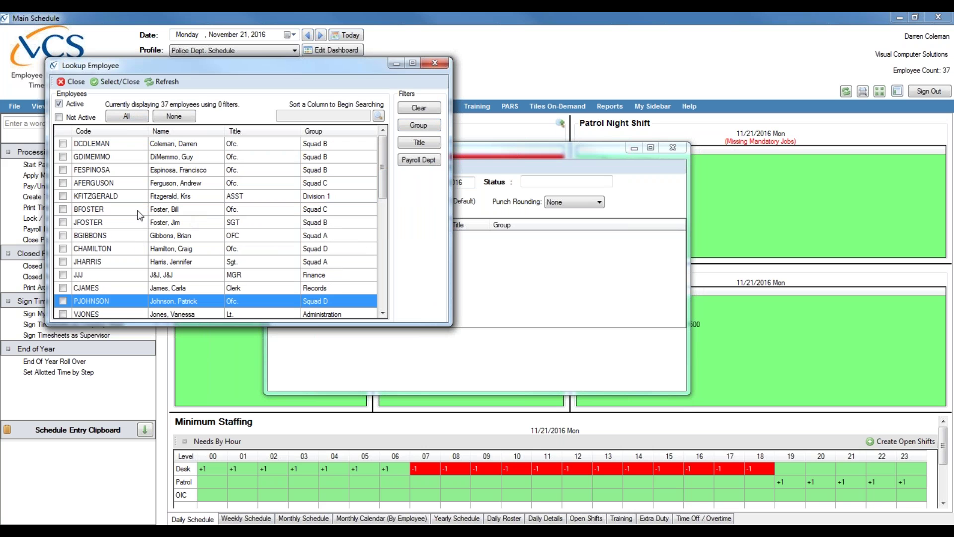
{"action": "left_click", "coordinate": [62, 157]}
{"action": "left_click", "coordinate": [65, 171]}
{"action": "left_click", "coordinate": [64, 182]}
{"action": "left_click", "coordinate": [116, 81]}
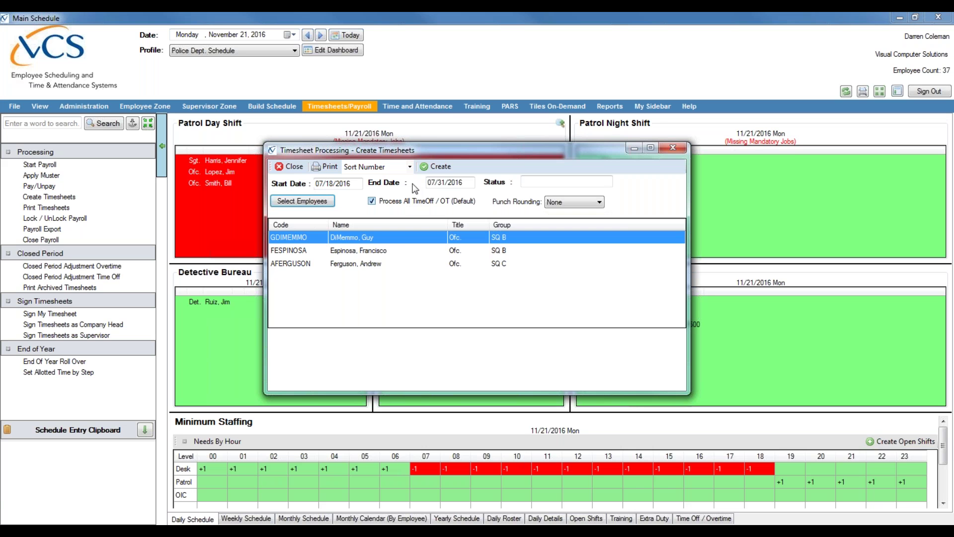
- Create the timesheets for the three selected employees and close the timesheet creation window
{"action": "left_click", "coordinate": [439, 169]}
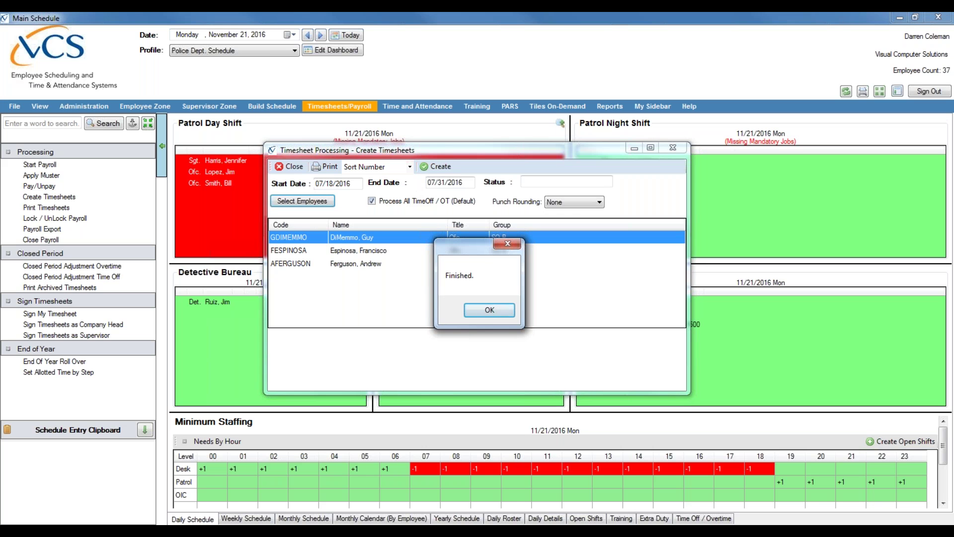
{"action": "left_click", "coordinate": [491, 312]}
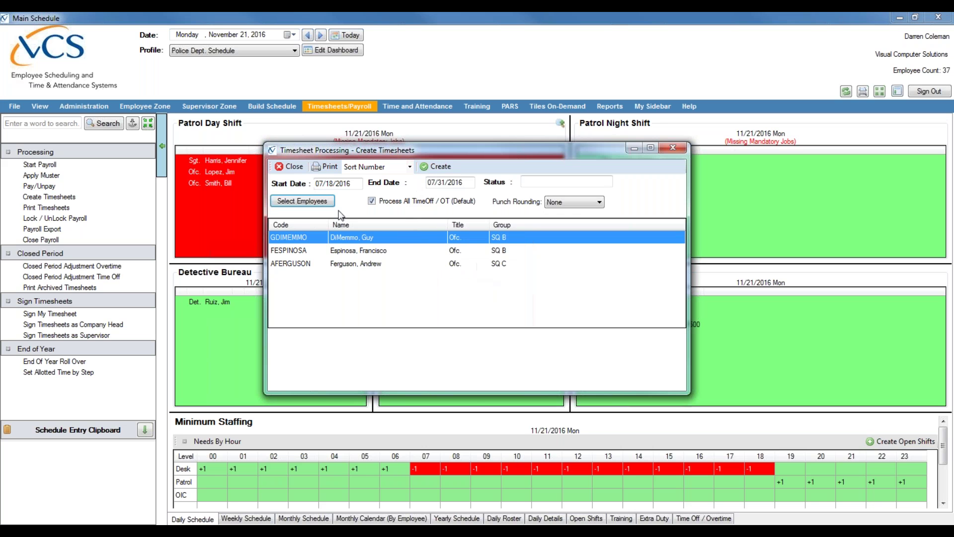
{"action": "left_click", "coordinate": [297, 169]}
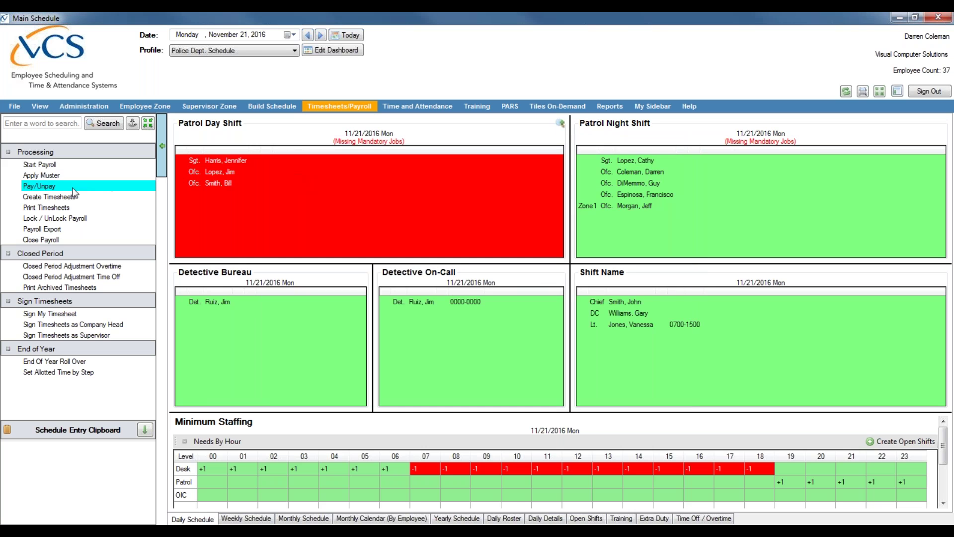
- Generate the printable 07/18/2016 to 07/31/2016 timesheet for the third listed employee
{"action": "left_click", "coordinate": [50, 208]}
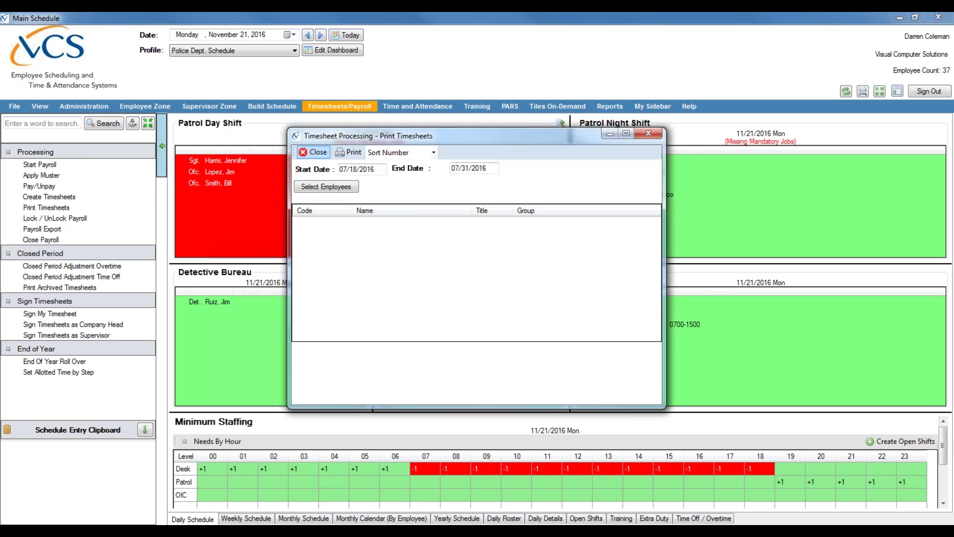
{"action": "left_click", "coordinate": [352, 191]}
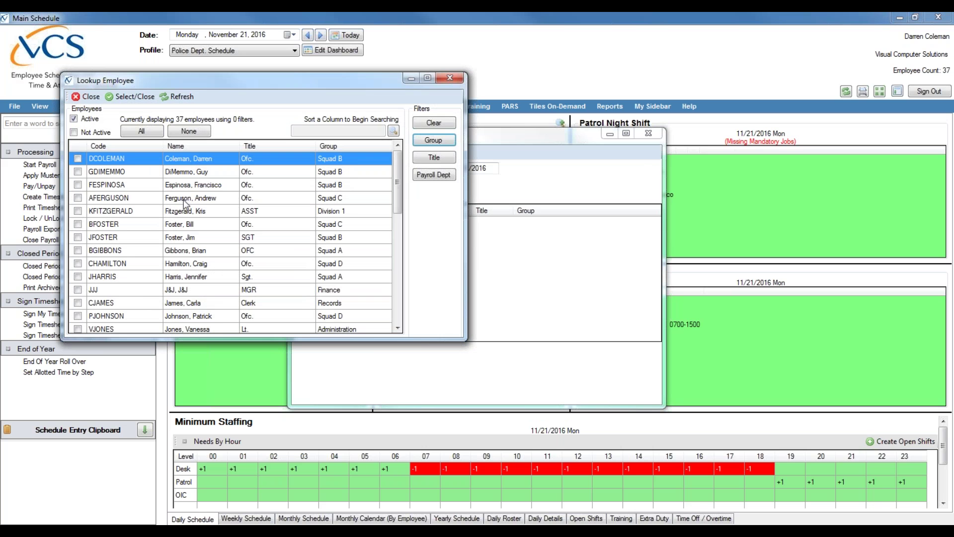
{"action": "left_click", "coordinate": [78, 185]}
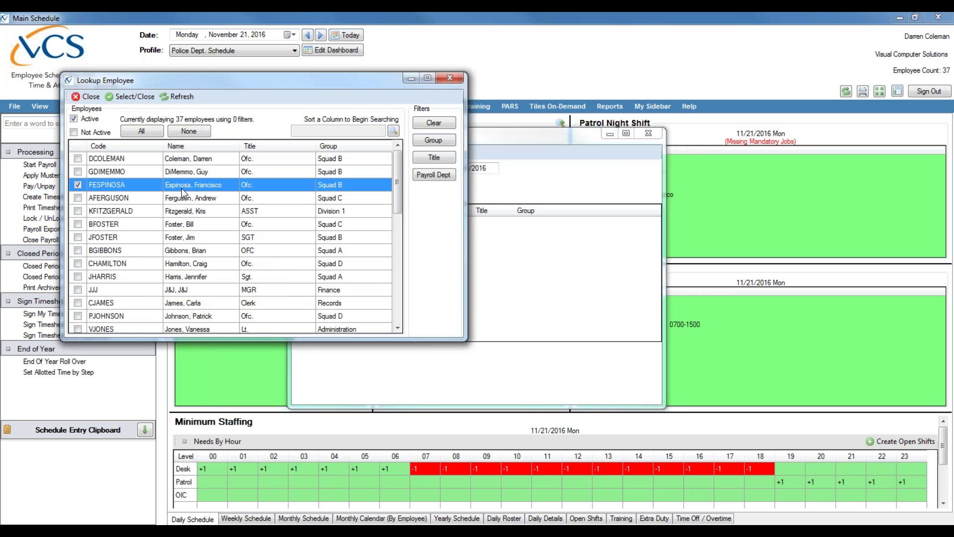
{"action": "left_click", "coordinate": [123, 95]}
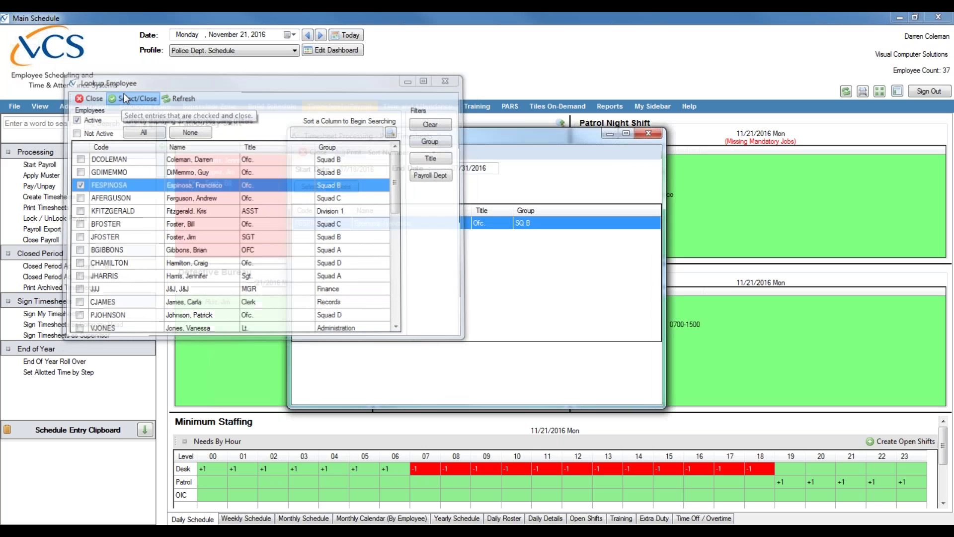
{"action": "left_click", "coordinate": [349, 154]}
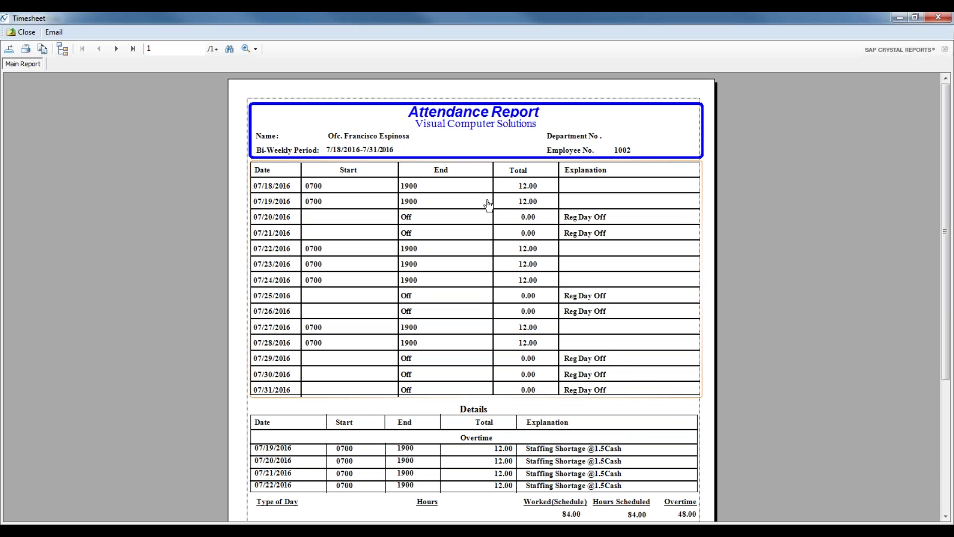
- Examine the attendance report's daily hours, overtime details, hour totals and prior period section, and close the report and the timesheet printing window
{"action": "scroll", "coordinate": [487, 205], "scroll_direction": "down", "scroll_amount": 1}
{"action": "scroll", "coordinate": [487, 206], "scroll_direction": "up", "scroll_amount": 1}
{"action": "scroll", "coordinate": [487, 199], "scroll_direction": "down", "scroll_amount": 2}
{"action": "scroll", "coordinate": [487, 199], "scroll_direction": "up", "scroll_amount": 2}
{"action": "scroll", "coordinate": [483, 202], "scroll_direction": "down", "scroll_amount": 3}
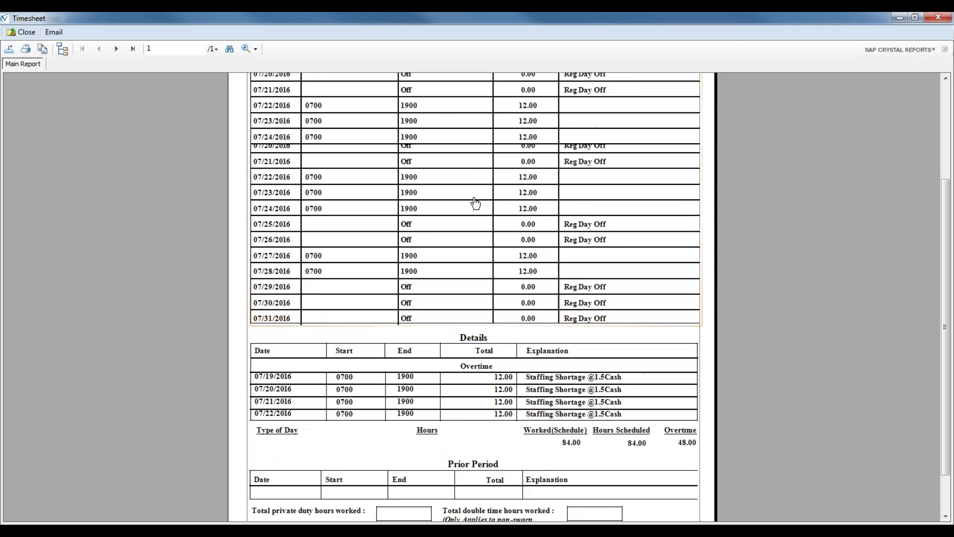
{"action": "scroll", "coordinate": [477, 201], "scroll_direction": "up", "scroll_amount": 3}
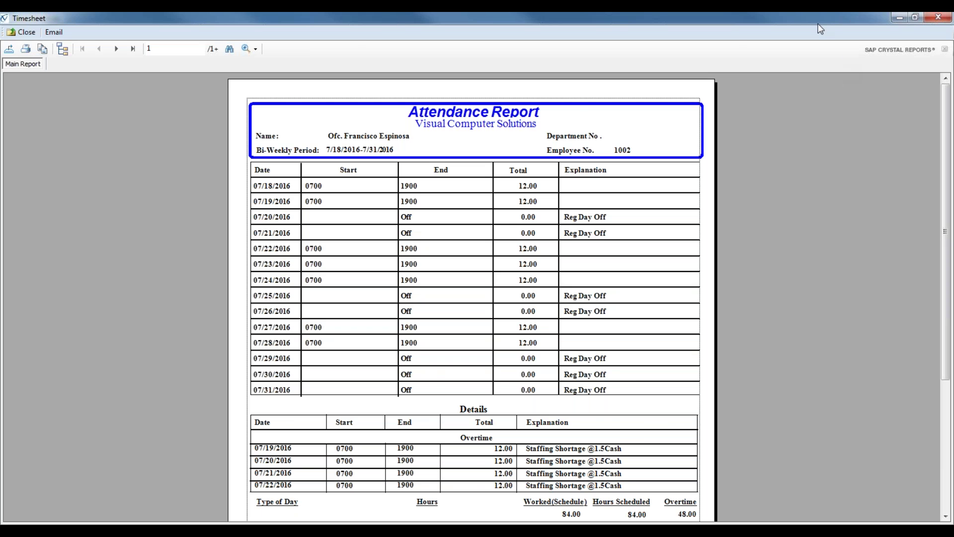
{"action": "scroll", "coordinate": [357, 292], "scroll_direction": "down", "scroll_amount": 3}
{"action": "scroll", "coordinate": [350, 279], "scroll_direction": "up", "scroll_amount": 3}
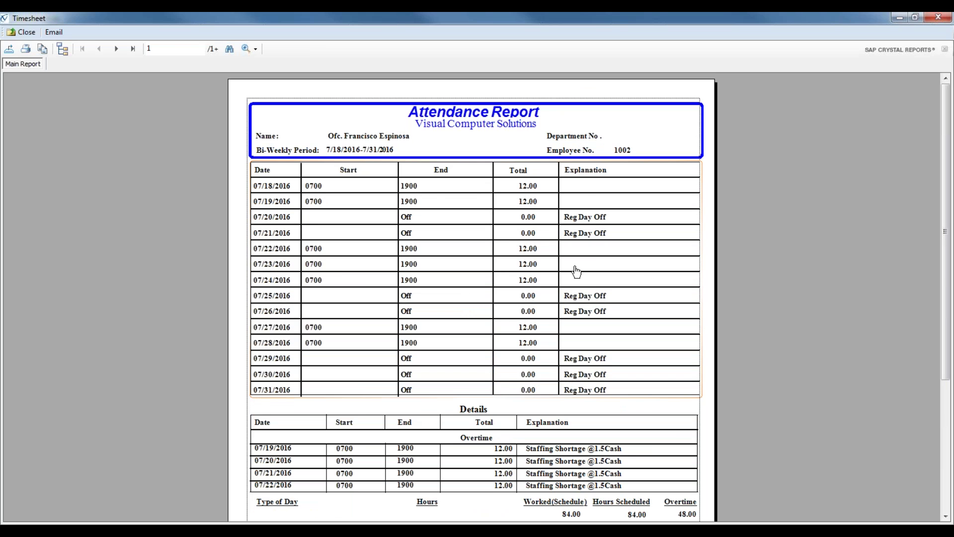
{"action": "scroll", "coordinate": [567, 275], "scroll_direction": "down", "scroll_amount": 3}
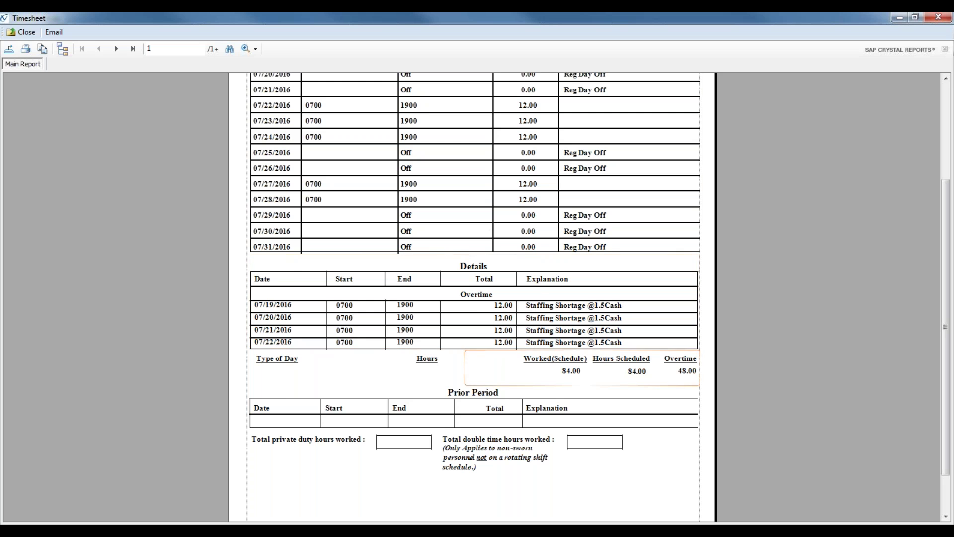
{"action": "scroll", "coordinate": [434, 298], "scroll_direction": "up", "scroll_amount": 3}
{"action": "scroll", "coordinate": [485, 263], "scroll_direction": "up", "scroll_amount": 3}
{"action": "scroll", "coordinate": [486, 270], "scroll_direction": "down", "scroll_amount": 6}
{"action": "scroll", "coordinate": [677, 371], "scroll_direction": "down", "scroll_amount": 1}
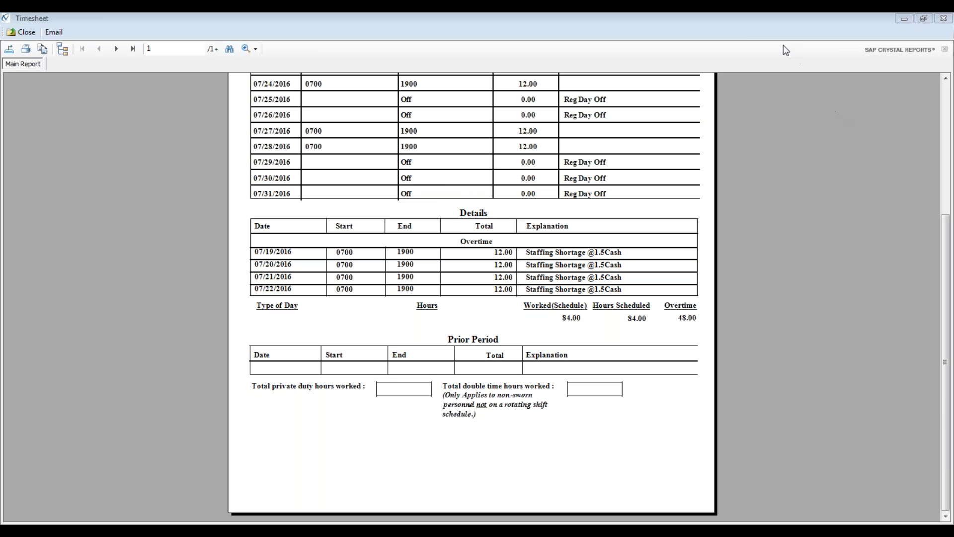
{"action": "left_click_drag", "start_coordinate": [662, 19], "coordinate": [572, 120]}
{"action": "left_click", "coordinate": [828, 122]}
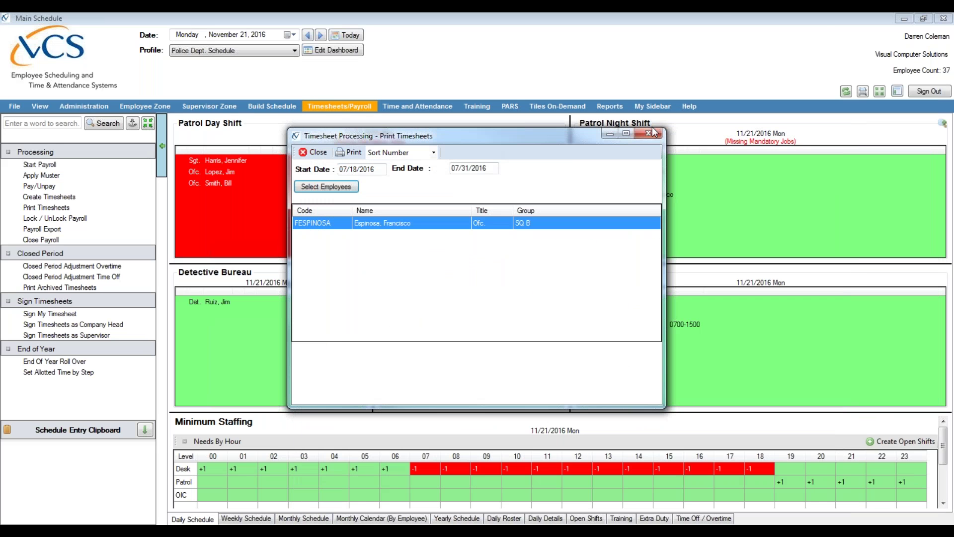
{"action": "left_click", "coordinate": [650, 132]}
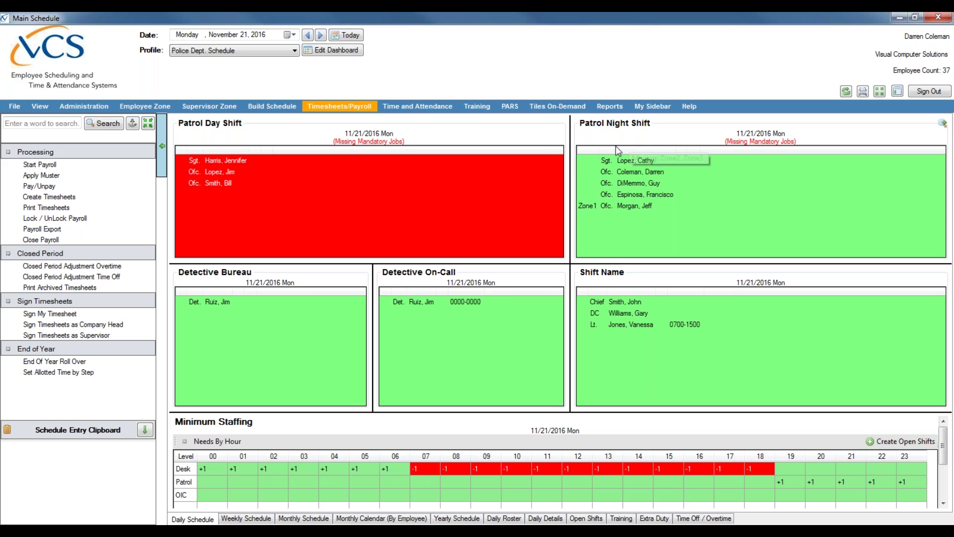
- Lock the 07/18/2016 to 07/31/2016 pay period and close the lock window
{"action": "left_click", "coordinate": [42, 207]}
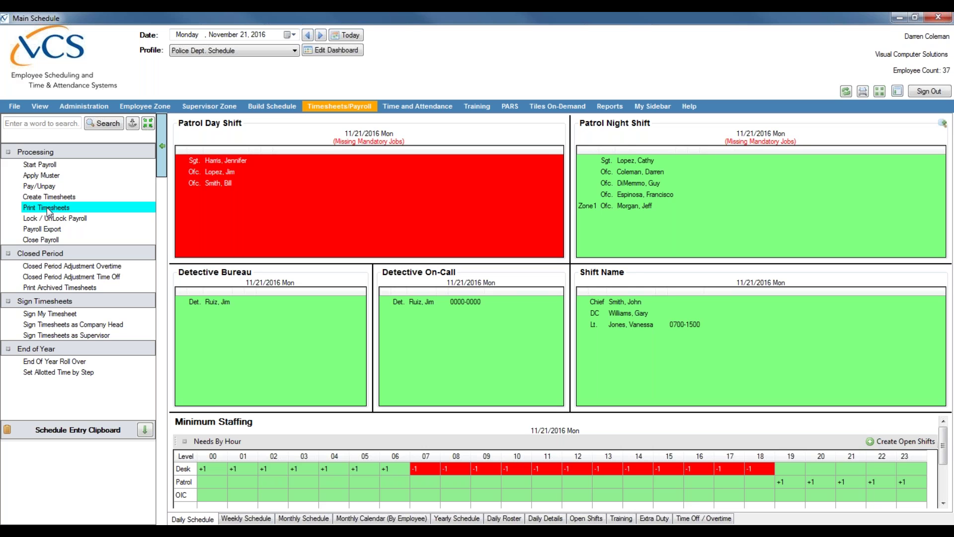
{"action": "left_click", "coordinate": [25, 220]}
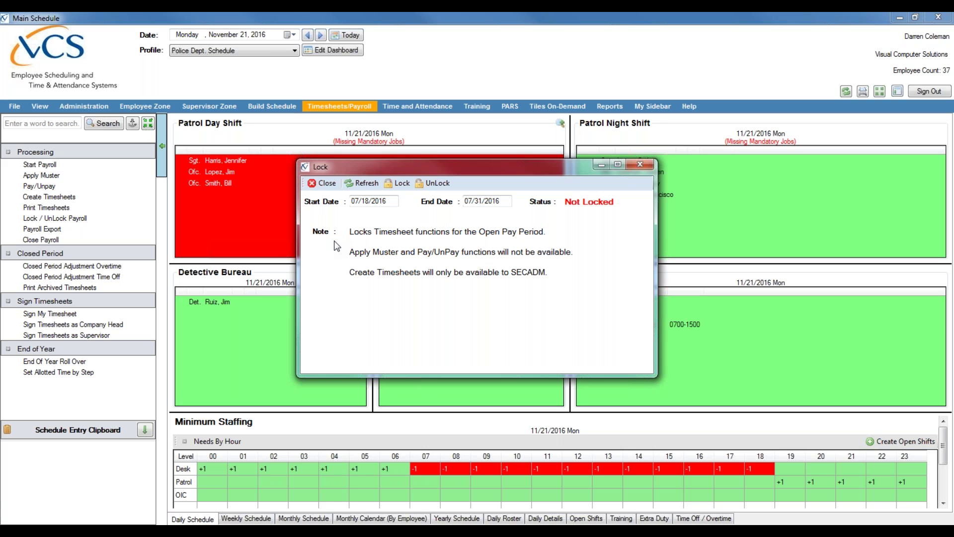
{"action": "left_click", "coordinate": [389, 187]}
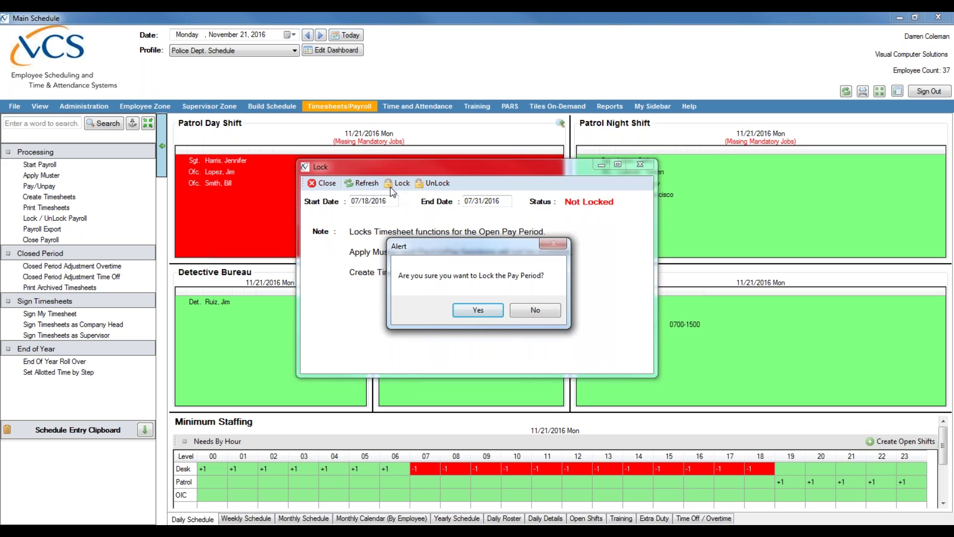
{"action": "left_click", "coordinate": [484, 311]}
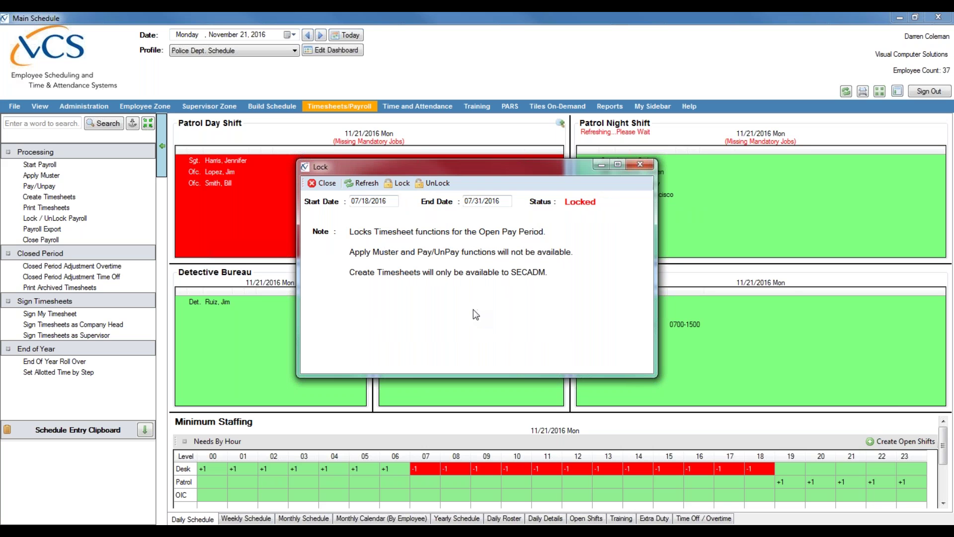
{"action": "left_click", "coordinate": [323, 183]}
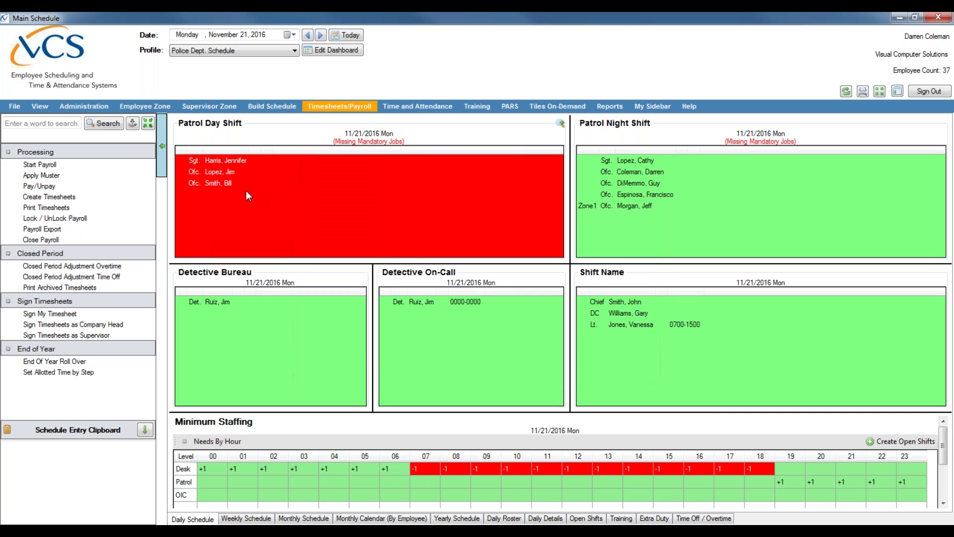
- Unlock the 07/18/2016 to 07/31/2016 pay period and close the lock window
{"action": "left_click", "coordinate": [59, 219]}
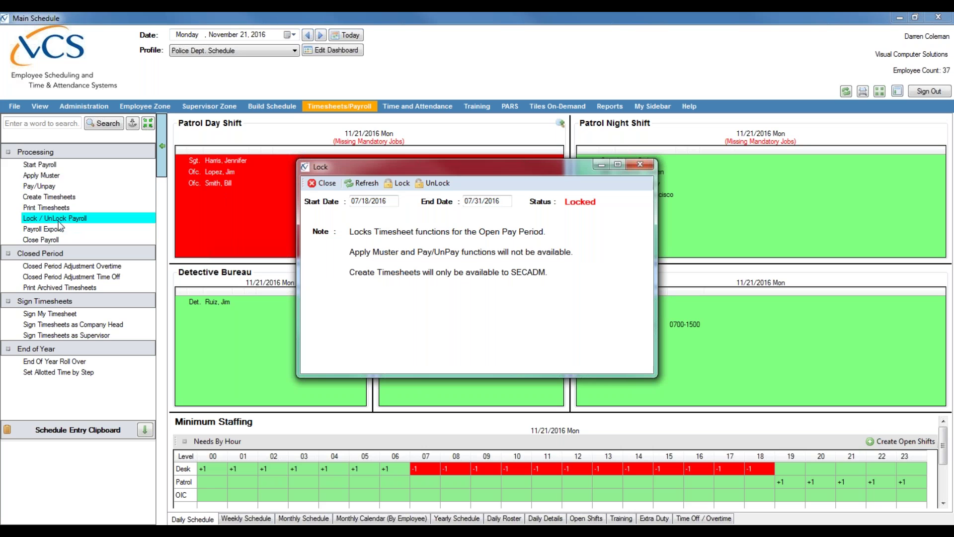
{"action": "left_click", "coordinate": [439, 185]}
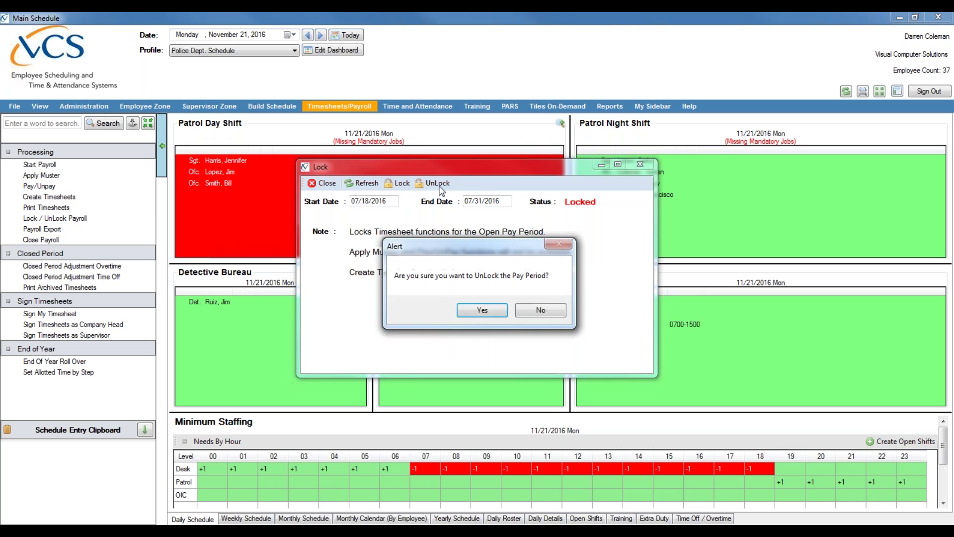
{"action": "left_click", "coordinate": [480, 310]}
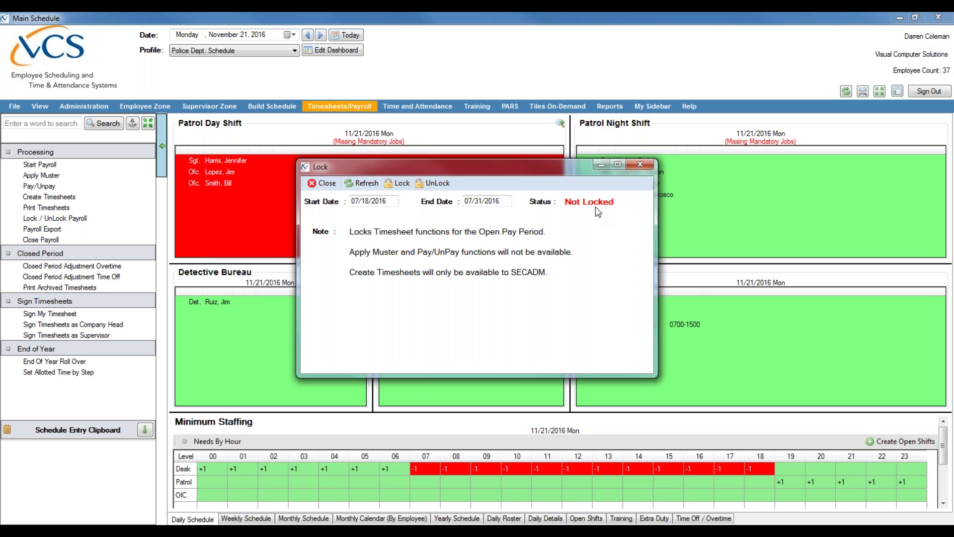
{"action": "left_click", "coordinate": [325, 183]}
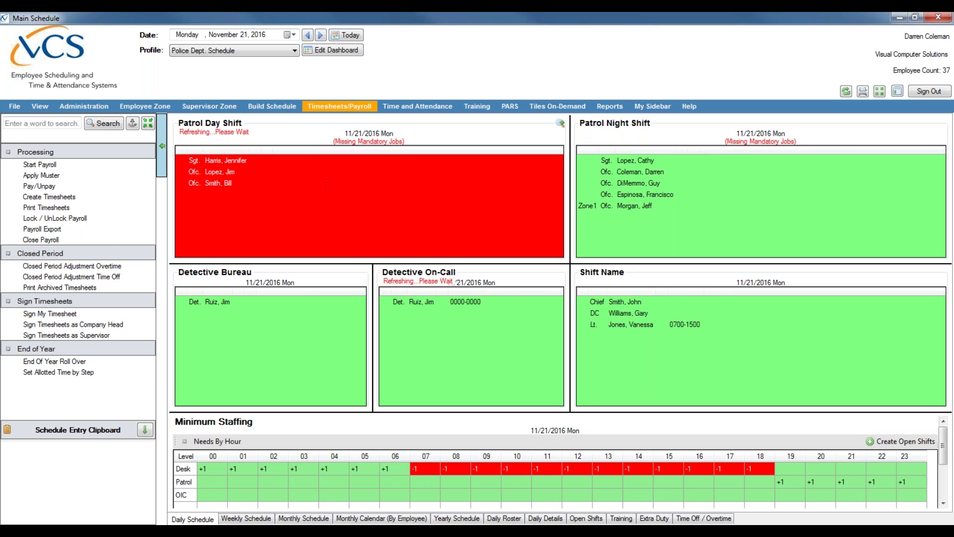
- Open the review and signing window for the signed-in employee's own timesheet, check its signing status, and close it unsigned
{"action": "left_click", "coordinate": [100, 317]}
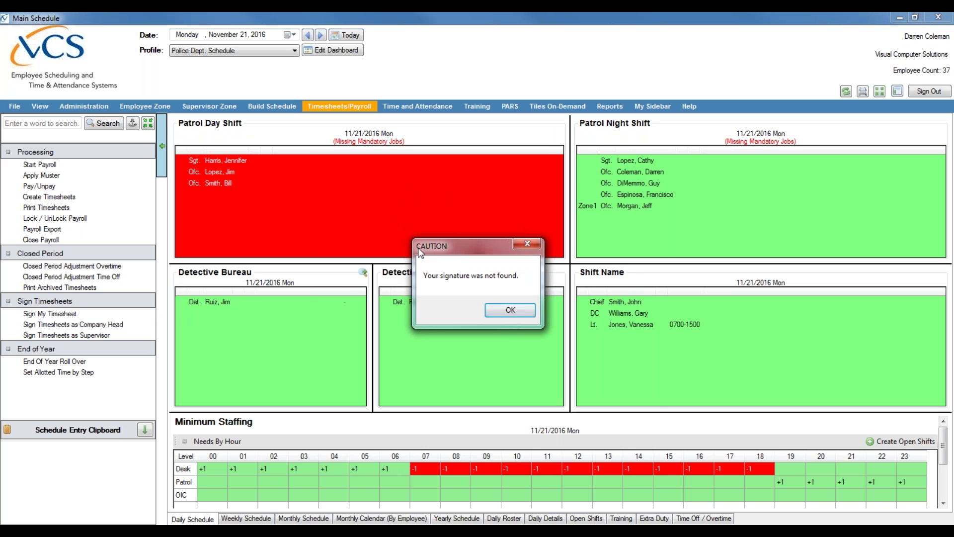
{"action": "left_click", "coordinate": [505, 309]}
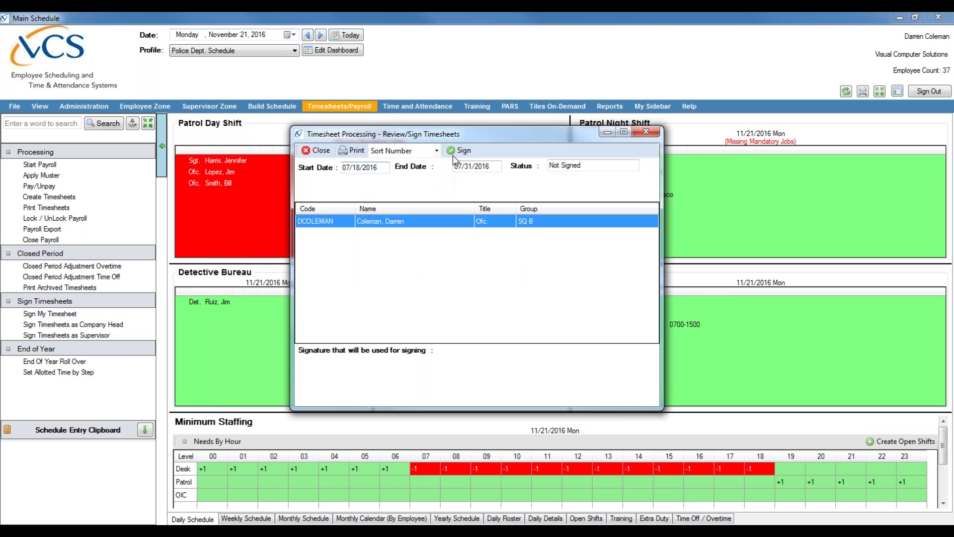
{"action": "left_click", "coordinate": [644, 132]}
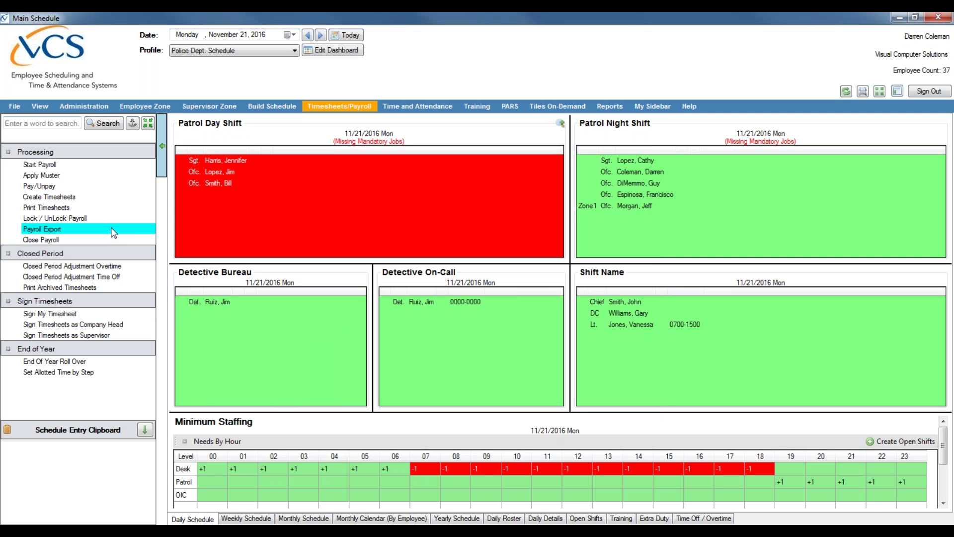
- Open Payroll Export for the current period, choose the Template grid, and retrieve its payroll entries
{"action": "left_click", "coordinate": [113, 233]}
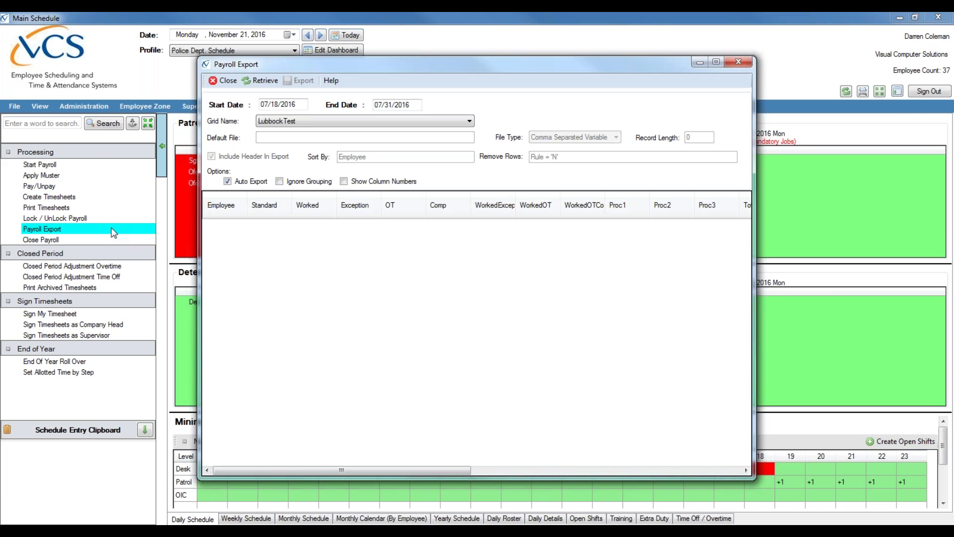
{"action": "left_click", "coordinate": [299, 121]}
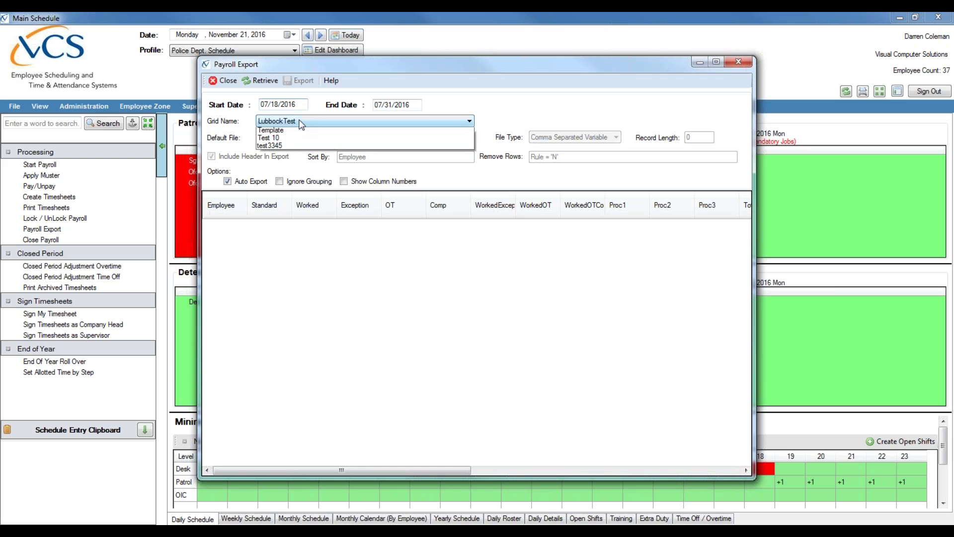
{"action": "left_click", "coordinate": [276, 148]}
{"action": "left_click", "coordinate": [279, 124]}
{"action": "left_click", "coordinate": [272, 147]}
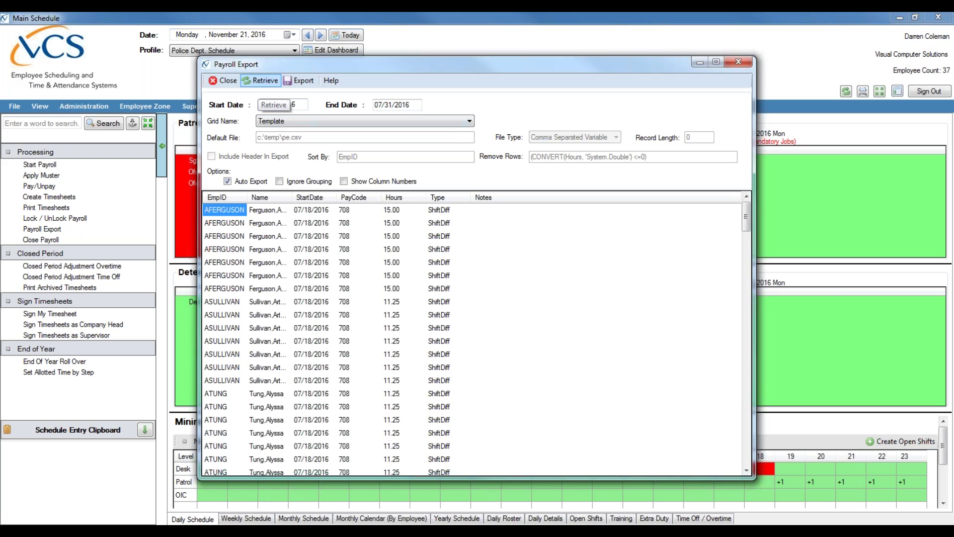
{"action": "mouse_move", "coordinate": [746, 220]}
{"action": "left_mouse_down"}
{"action": "mouse_move", "coordinate": [755, 380]}
{"action": "mouse_move", "coordinate": [739, 443]}
{"action": "mouse_move", "coordinate": [751, 205]}
{"action": "left_mouse_up"}
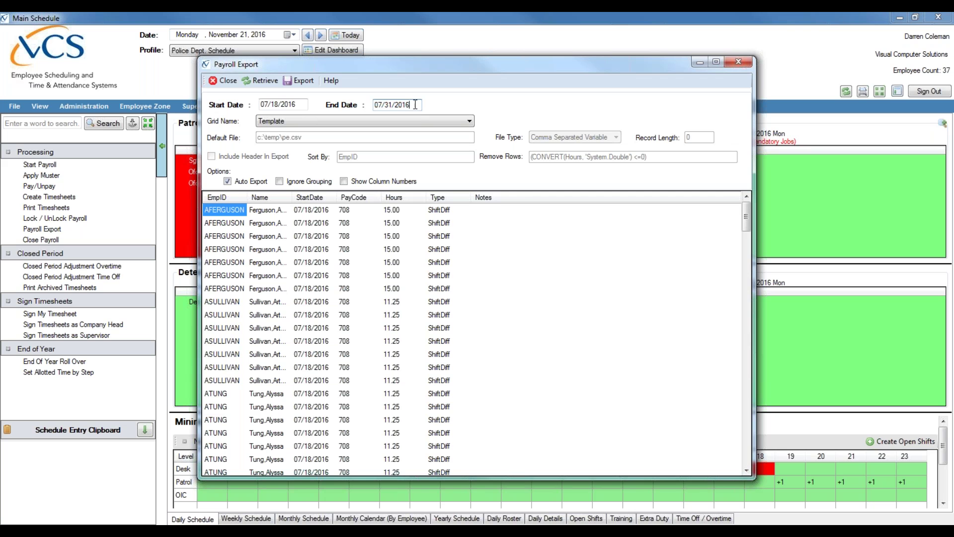
- Check the location, file name and file type choices for saving the payroll export, cancel the save, and close Payroll Export
{"action": "left_click", "coordinate": [299, 81]}
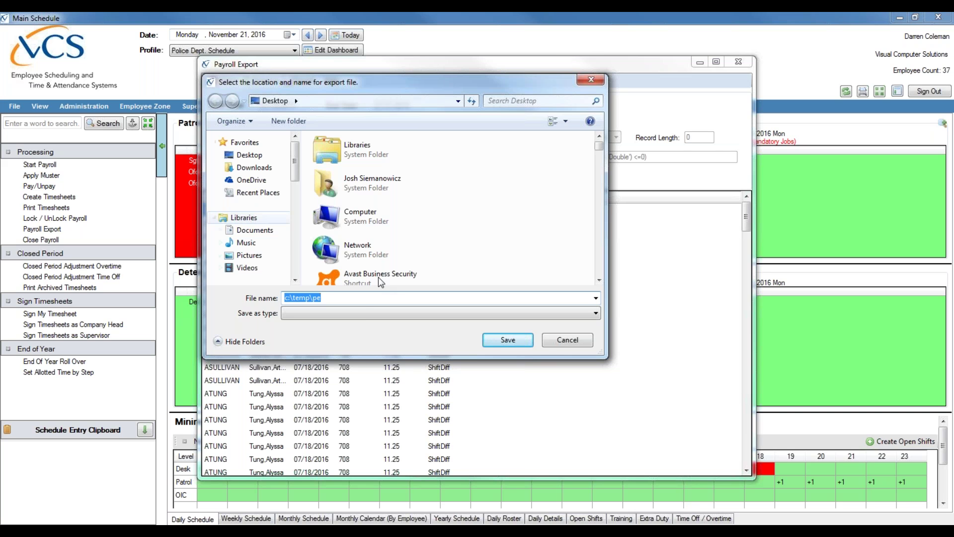
{"action": "left_click", "coordinate": [359, 313]}
{"action": "double_click", "coordinate": [352, 300]}
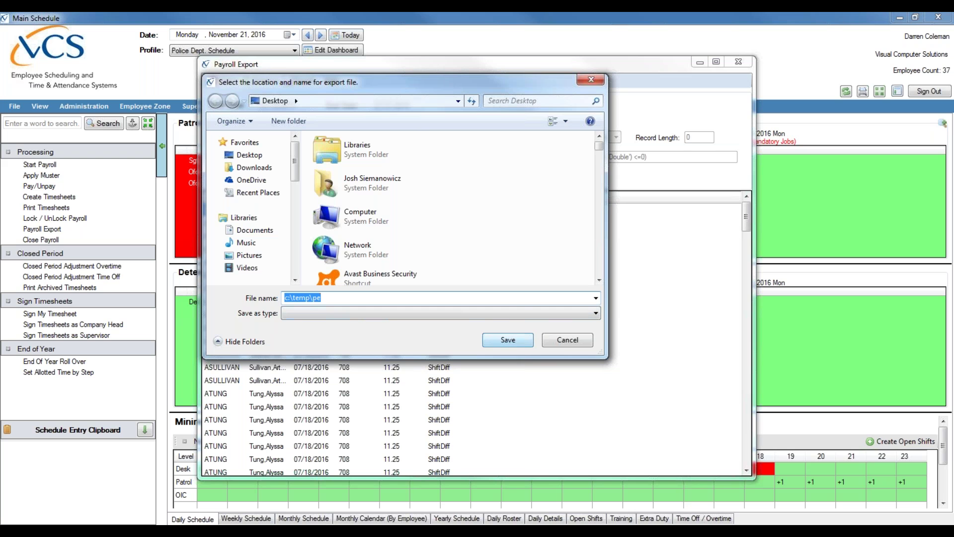
{"action": "left_click", "coordinate": [585, 79]}
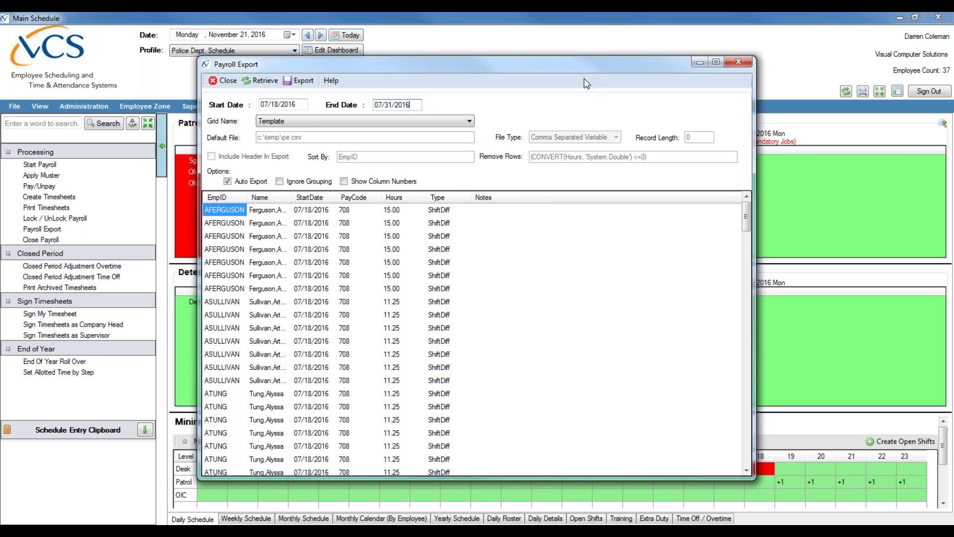
{"action": "left_click", "coordinate": [748, 66]}
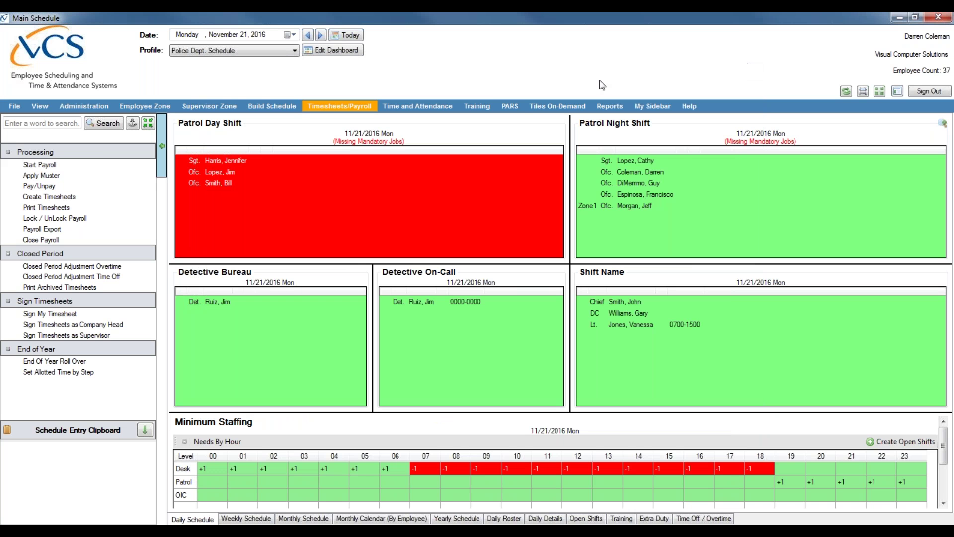
- Open Close Payroll to review the pay period's status and messages, and dismiss it without closing the period
{"action": "left_click", "coordinate": [68, 239]}
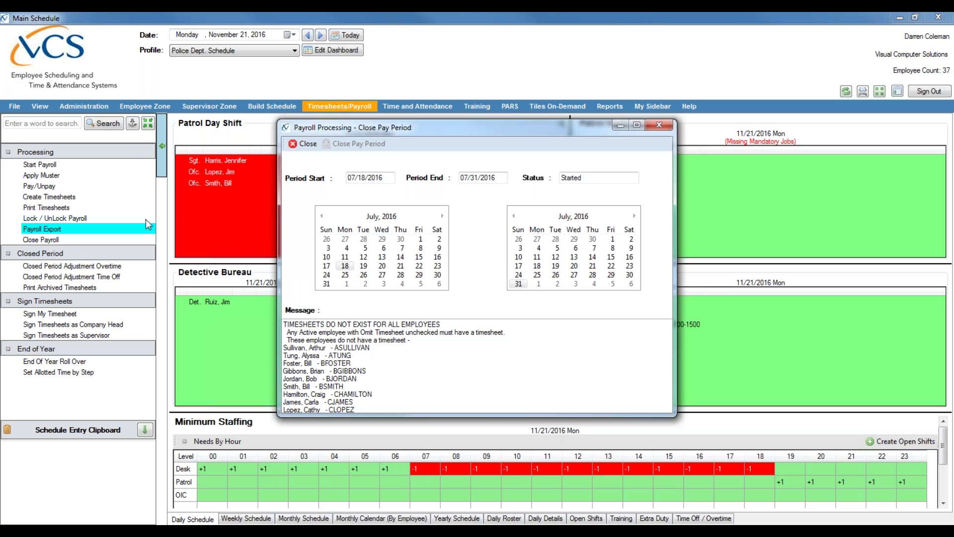
{"action": "left_click", "coordinate": [659, 125]}
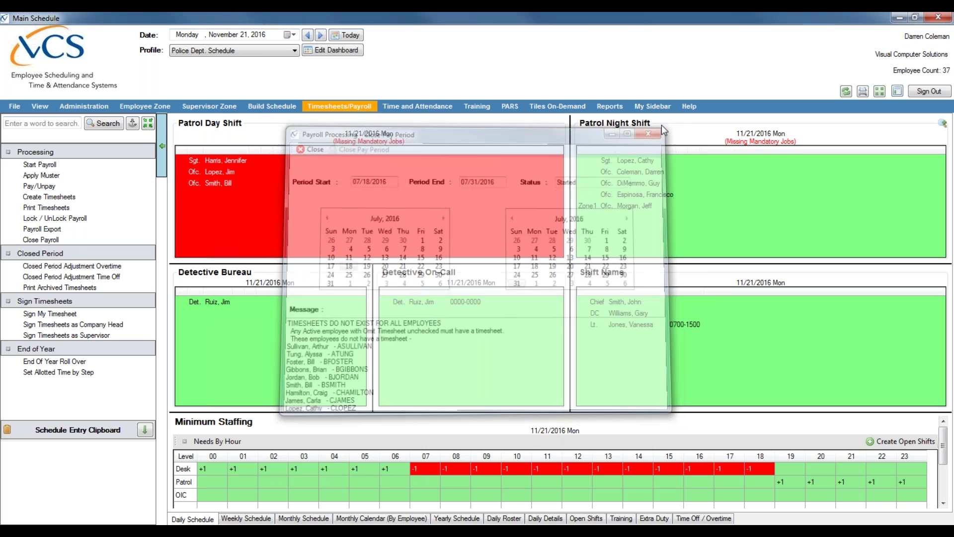
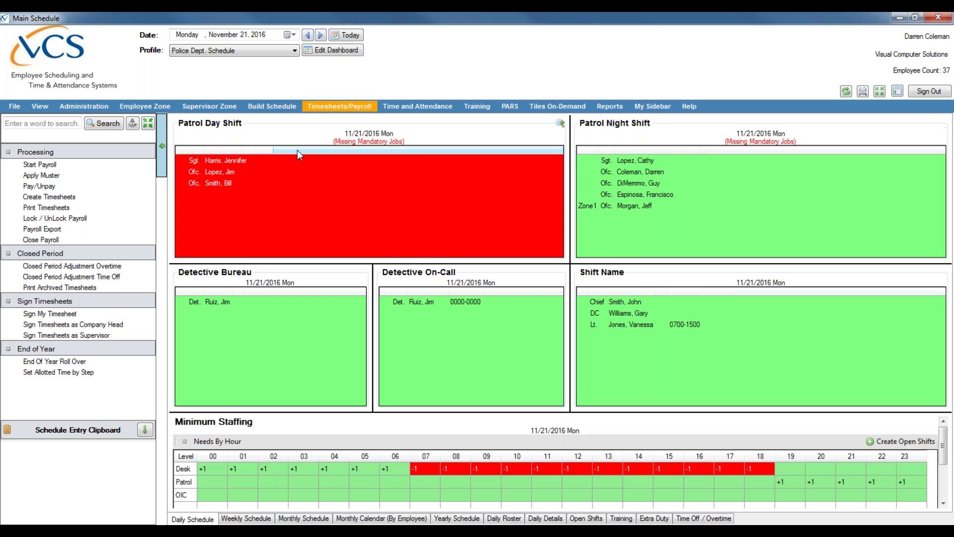
- Review the missing-timesheet messages in Close Payroll, and create timesheets for all employees for 07/18/2016 to 07/31/2016
{"action": "left_click", "coordinate": [58, 241]}
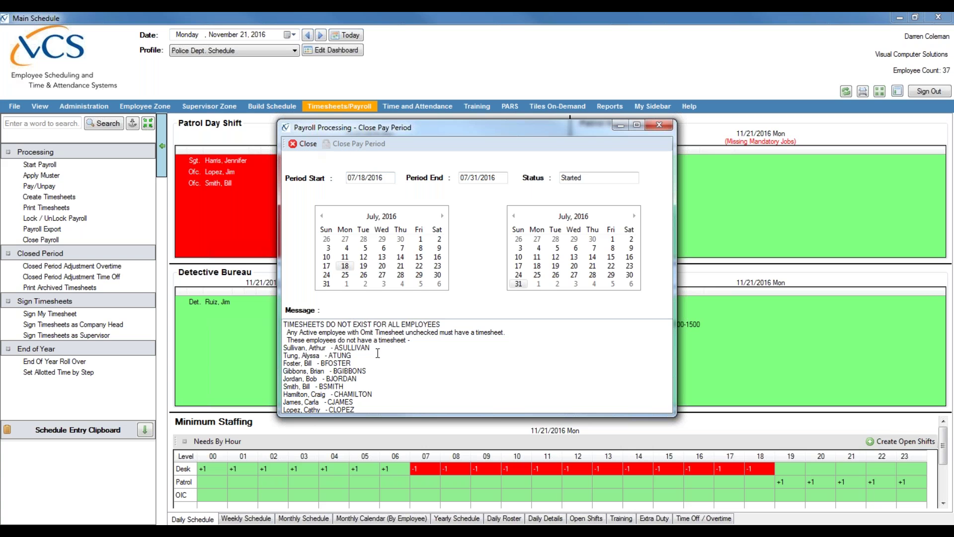
{"action": "left_click", "coordinate": [304, 145]}
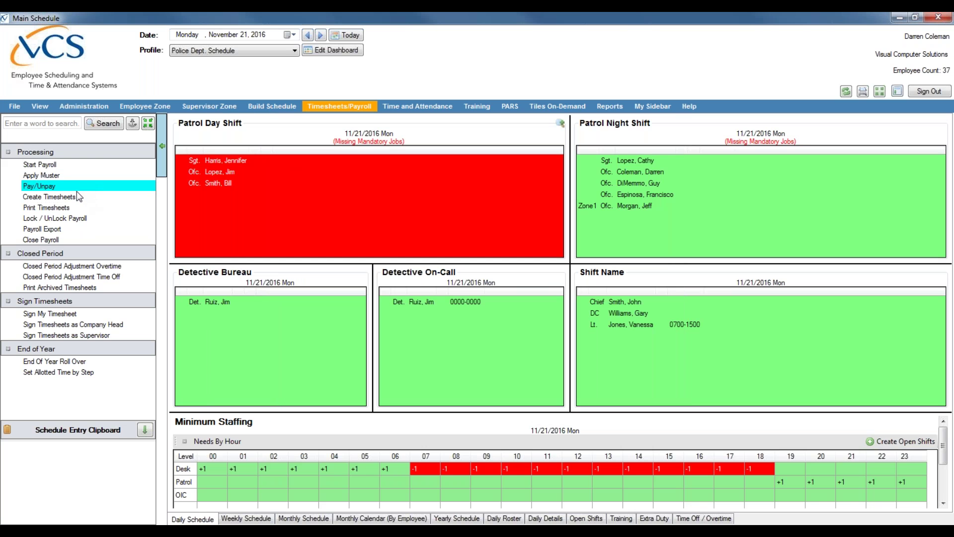
{"action": "left_click", "coordinate": [77, 198]}
{"action": "left_click", "coordinate": [318, 201]}
{"action": "left_click", "coordinate": [187, 177]}
{"action": "left_click", "coordinate": [176, 141]}
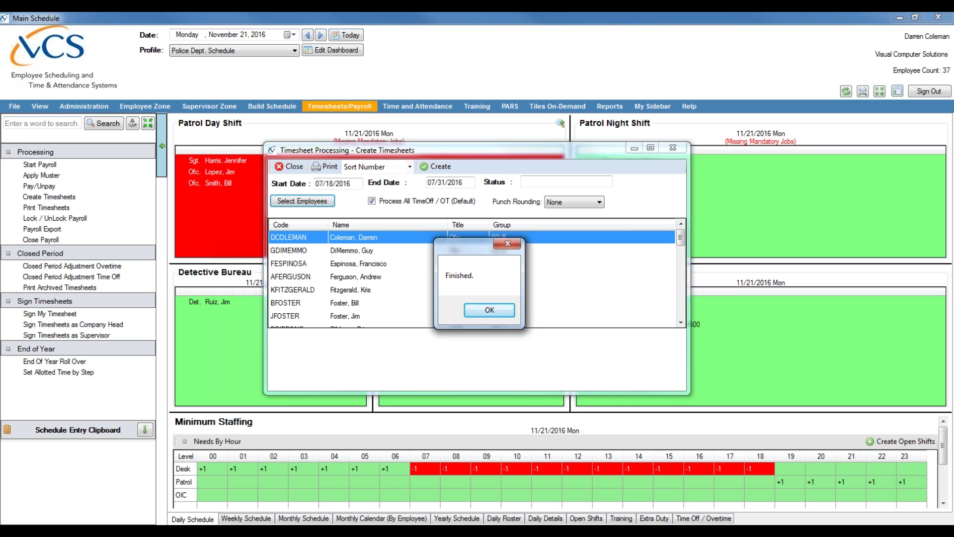
{"action": "left_click", "coordinate": [482, 312]}
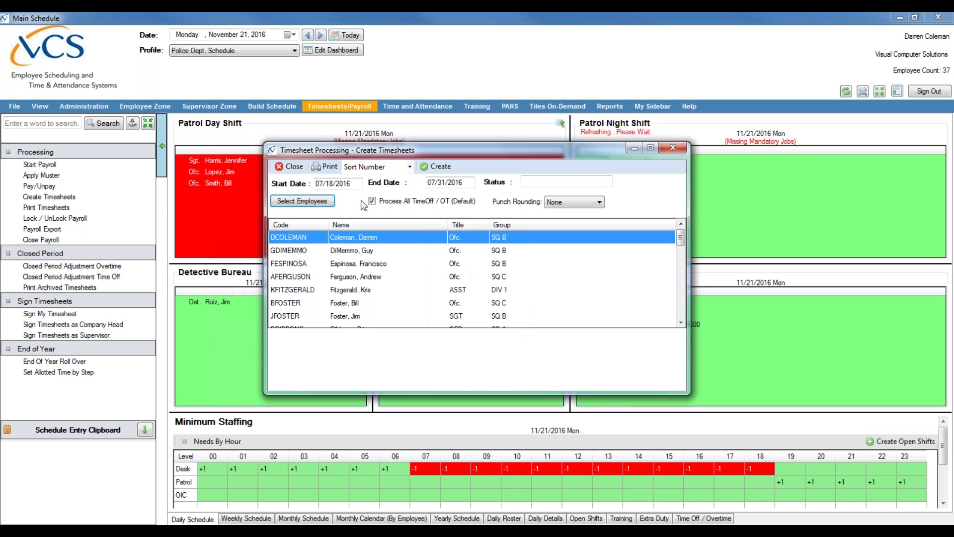
{"action": "left_click", "coordinate": [289, 166]}
- Close the 07/18/2016 to 07/31/2016 pay period, accept the confirmations, and dismiss the Close Pay Period window
{"action": "left_click", "coordinate": [85, 242]}
{"action": "left_click", "coordinate": [370, 144]}
{"action": "left_click", "coordinate": [465, 310]}
{"action": "left_click", "coordinate": [513, 309]}
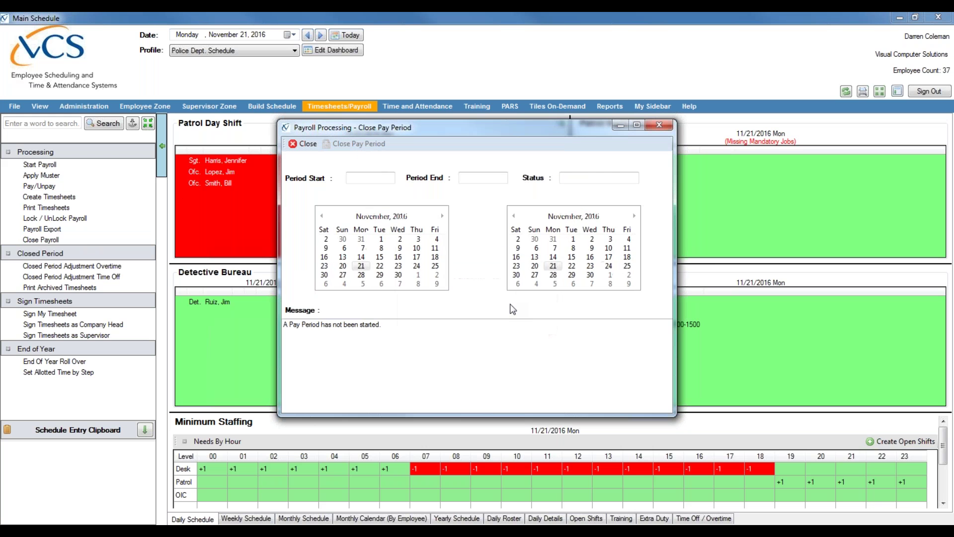
{"action": "left_click", "coordinate": [304, 143]}
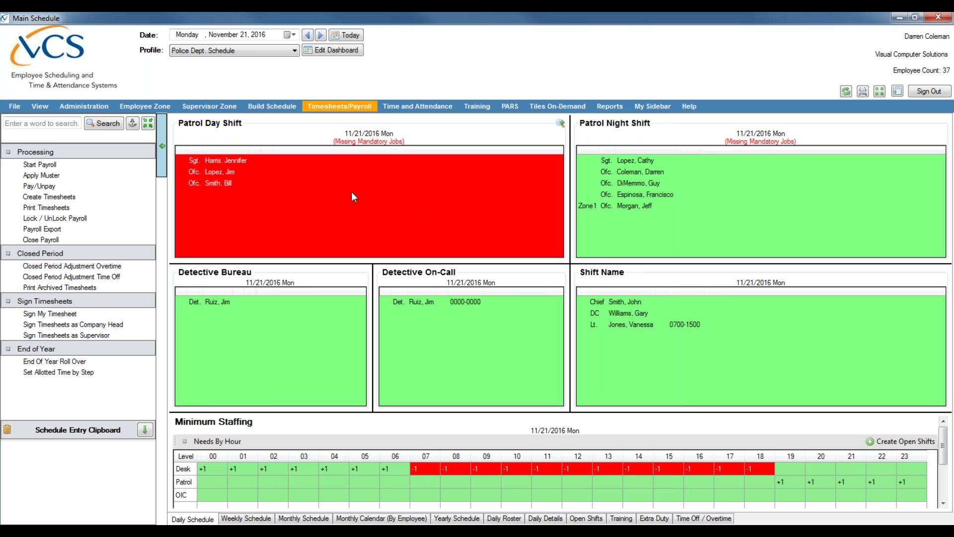
- Open Closed Period Adjustment Overtime and set its date range to This Year
{"action": "left_click", "coordinate": [62, 276]}
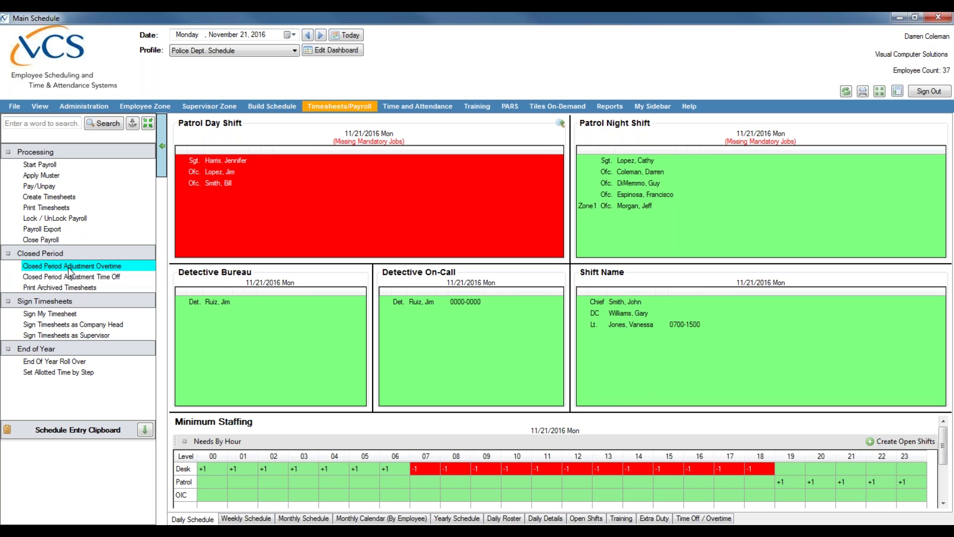
{"action": "left_click", "coordinate": [69, 267]}
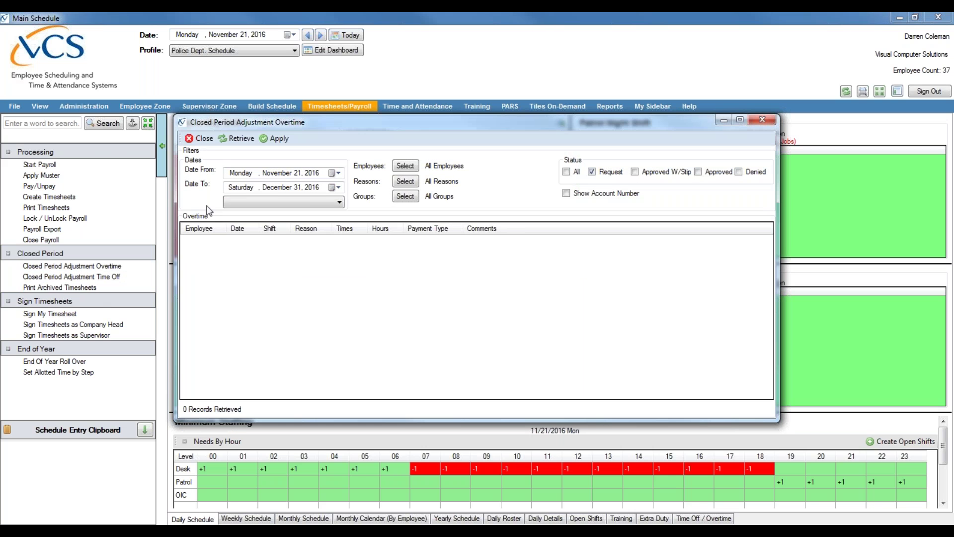
{"action": "left_click_drag", "start_coordinate": [301, 130], "coordinate": [371, 163]}
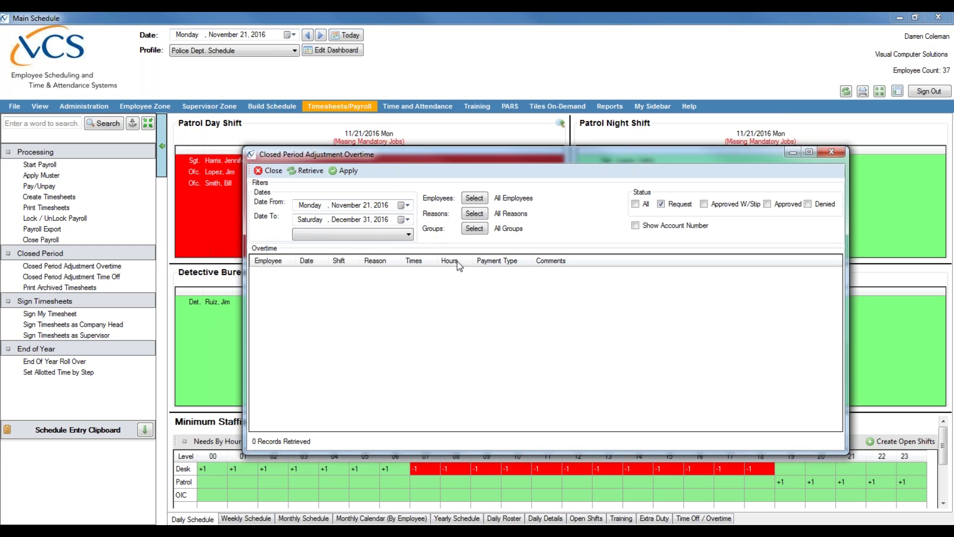
{"action": "left_click", "coordinate": [382, 244]}
{"action": "left_click", "coordinate": [374, 244]}
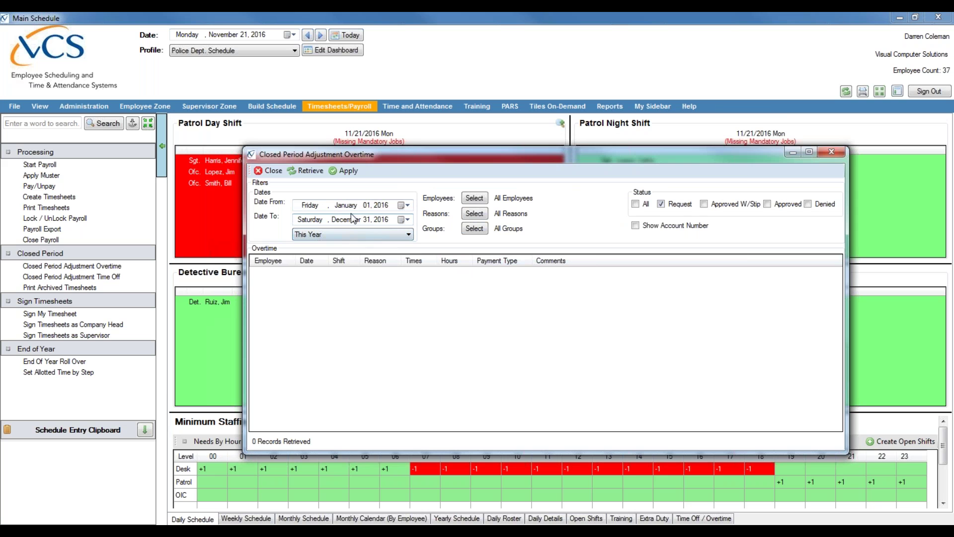
- Set the overtime filters to include all employees and all overtime reasons
{"action": "left_click", "coordinate": [469, 199]}
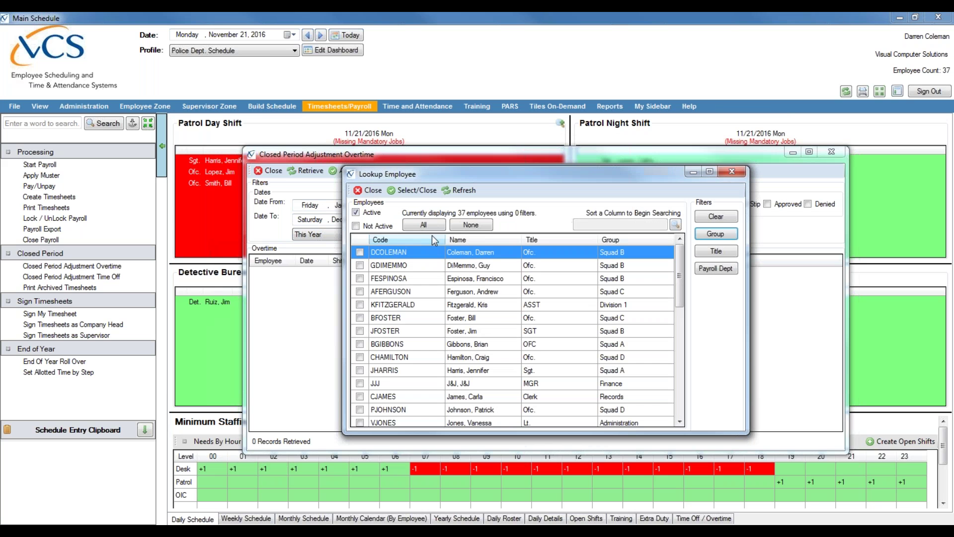
{"action": "mouse_move", "coordinate": [678, 270]}
{"action": "left_mouse_down"}
{"action": "mouse_move", "coordinate": [677, 300]}
{"action": "mouse_move", "coordinate": [677, 270]}
{"action": "left_mouse_up"}
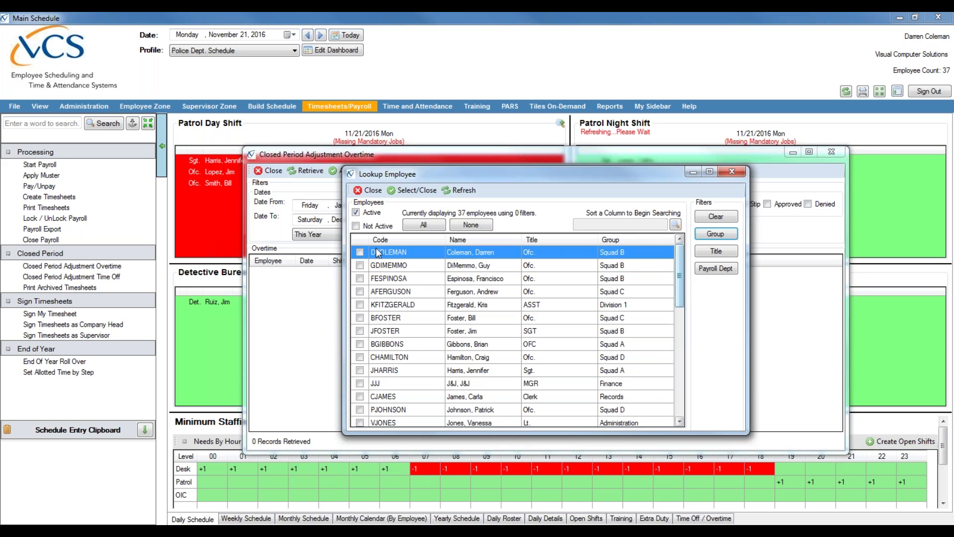
{"action": "left_click", "coordinate": [428, 228]}
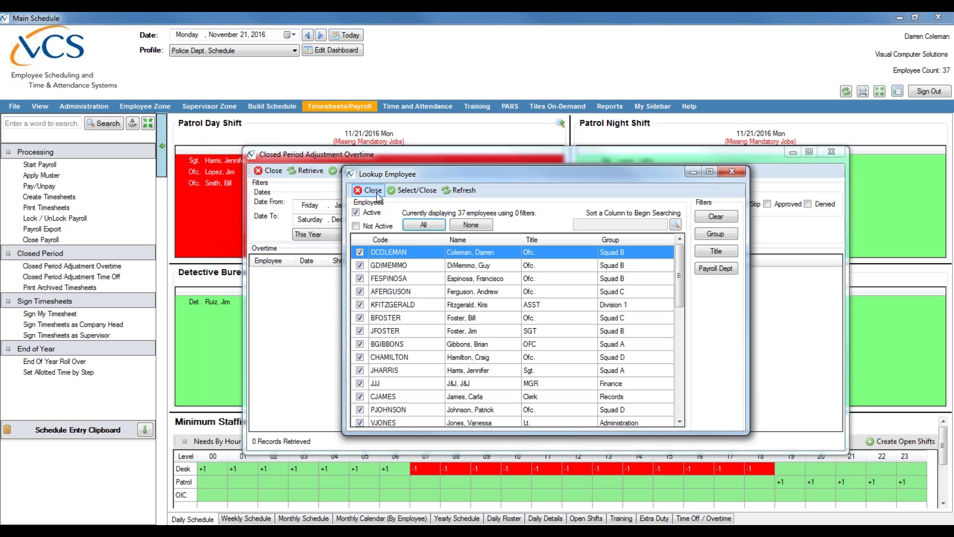
{"action": "left_click", "coordinate": [413, 191]}
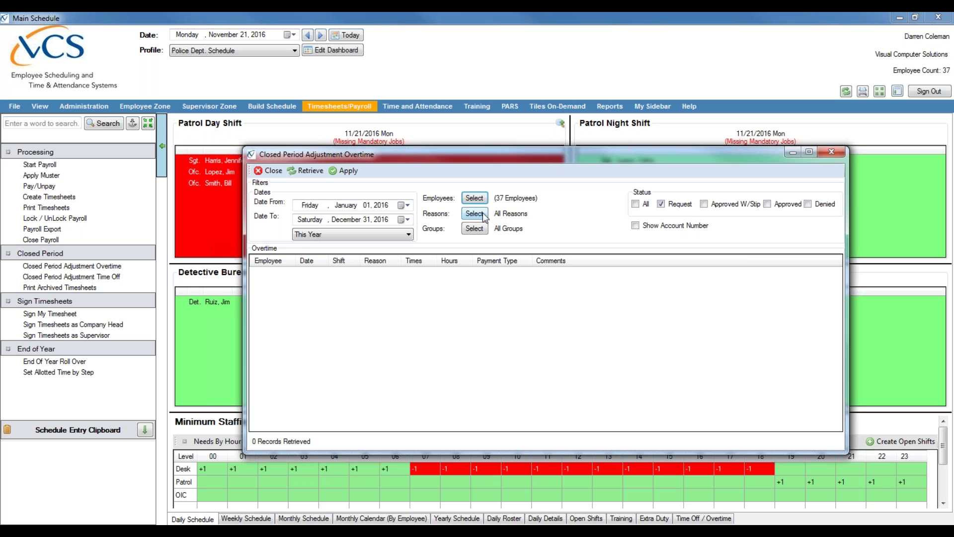
{"action": "left_click", "coordinate": [480, 212]}
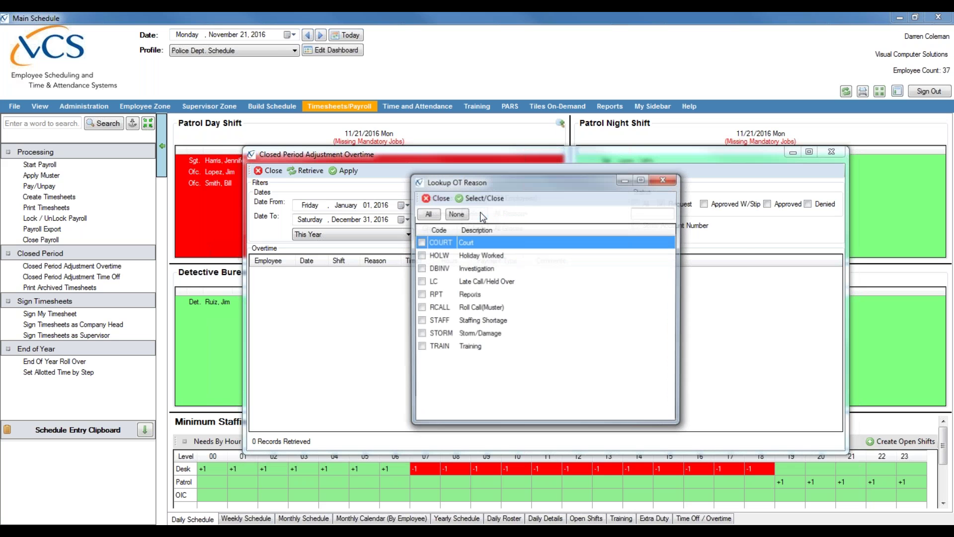
{"action": "left_click", "coordinate": [426, 214]}
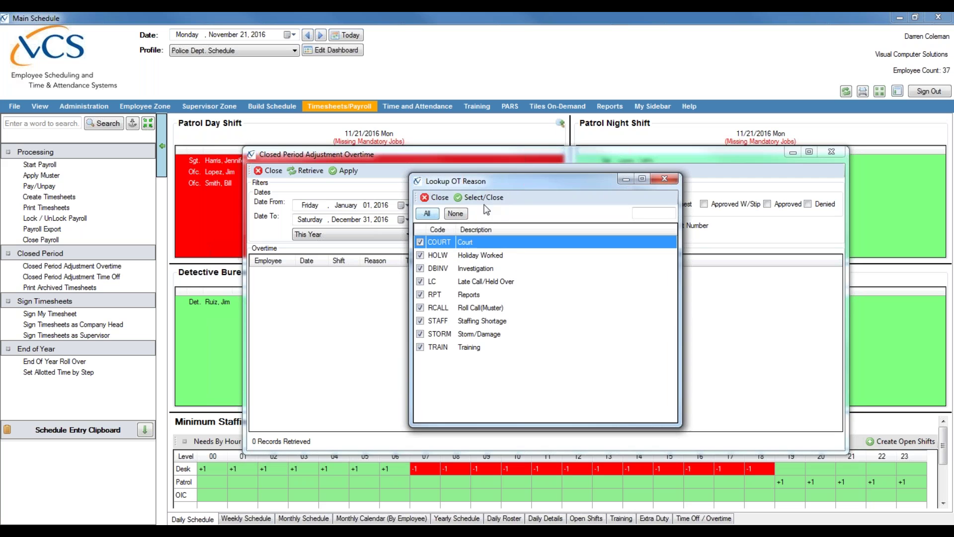
{"action": "left_click", "coordinate": [472, 197]}
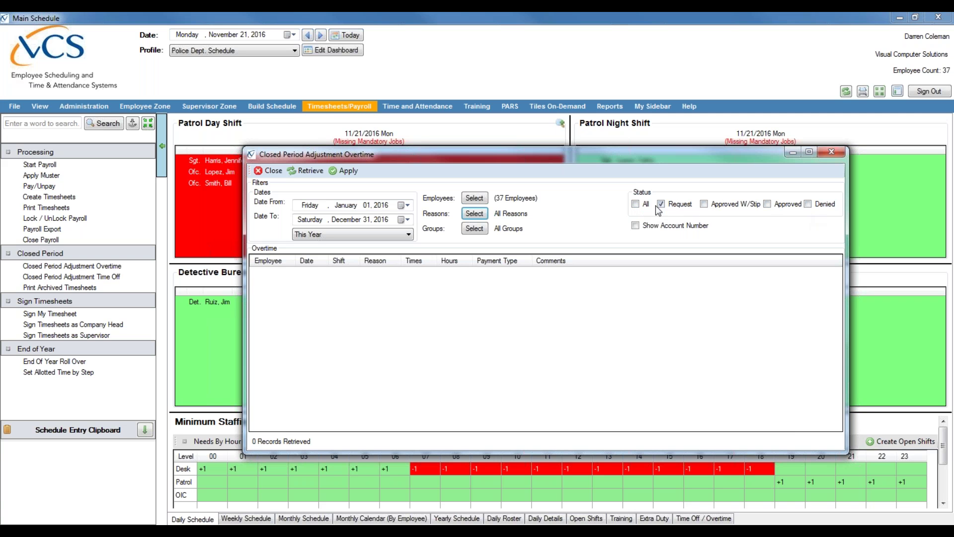
- Retrieve the closed-period overtime entries of all statuses and maximize the window
{"action": "left_click", "coordinate": [635, 204]}
{"action": "left_click", "coordinate": [318, 170]}
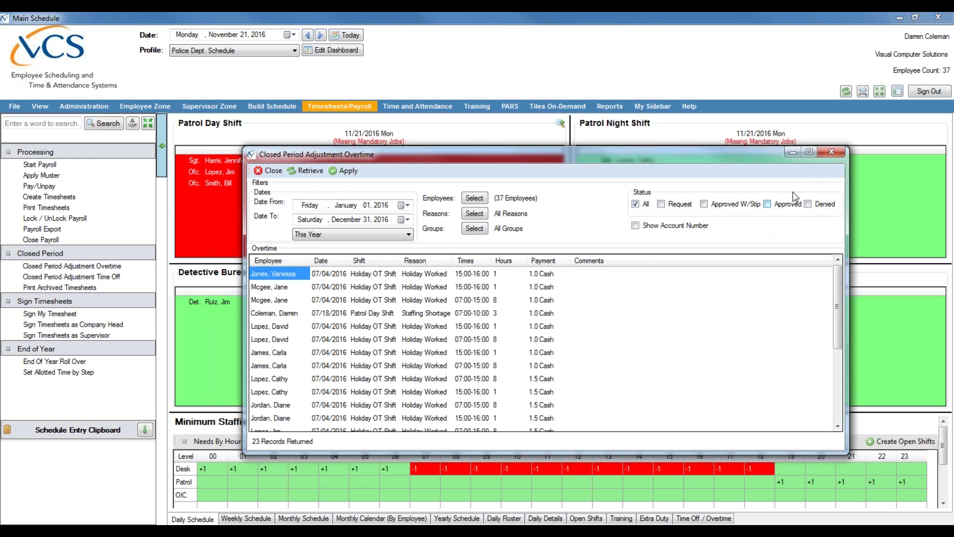
{"action": "left_click", "coordinate": [809, 152]}
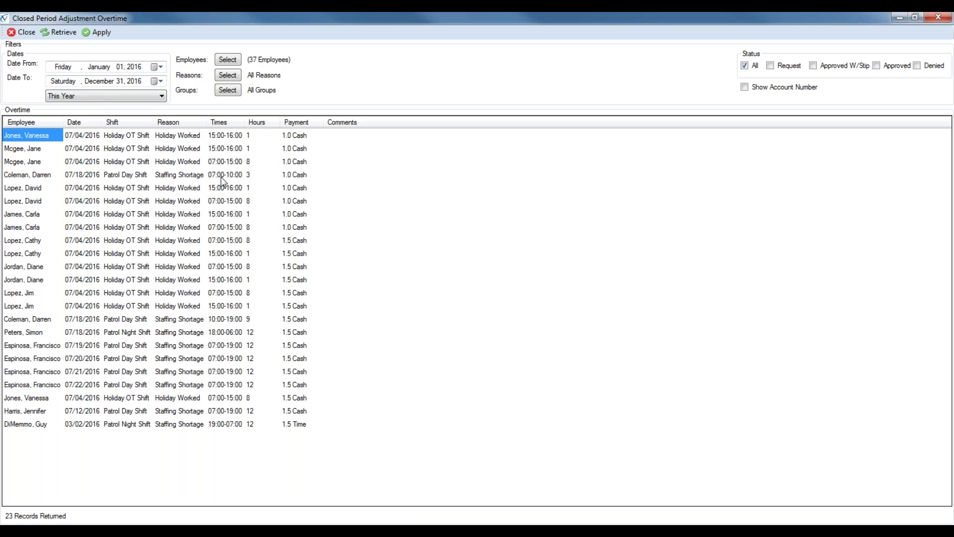
- Open the 07/18/2016 Patrol Day Shift overtime entry for 07:00-10:00 and set its end time to 09:00
{"action": "left_click", "coordinate": [166, 177]}
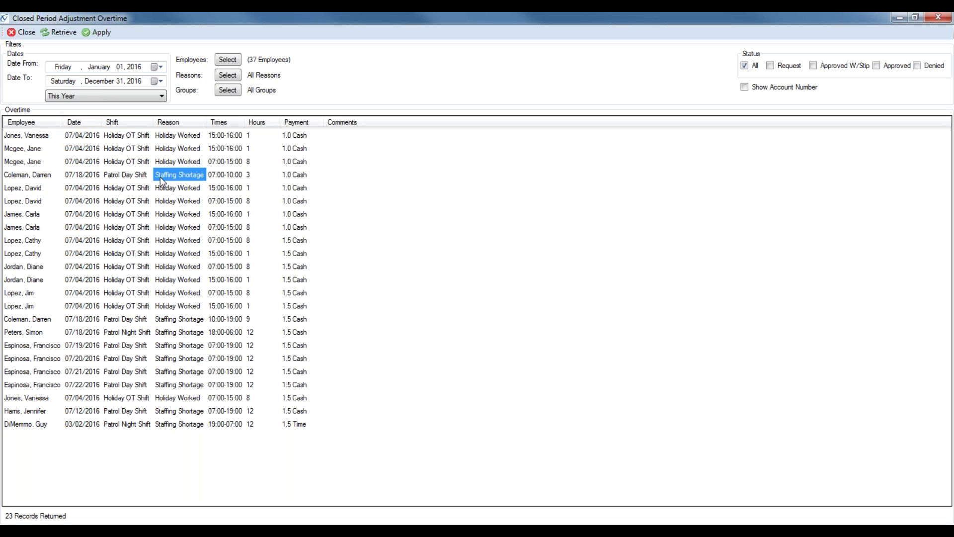
{"action": "left_click", "coordinate": [127, 180]}
{"action": "double_click", "coordinate": [128, 181]}
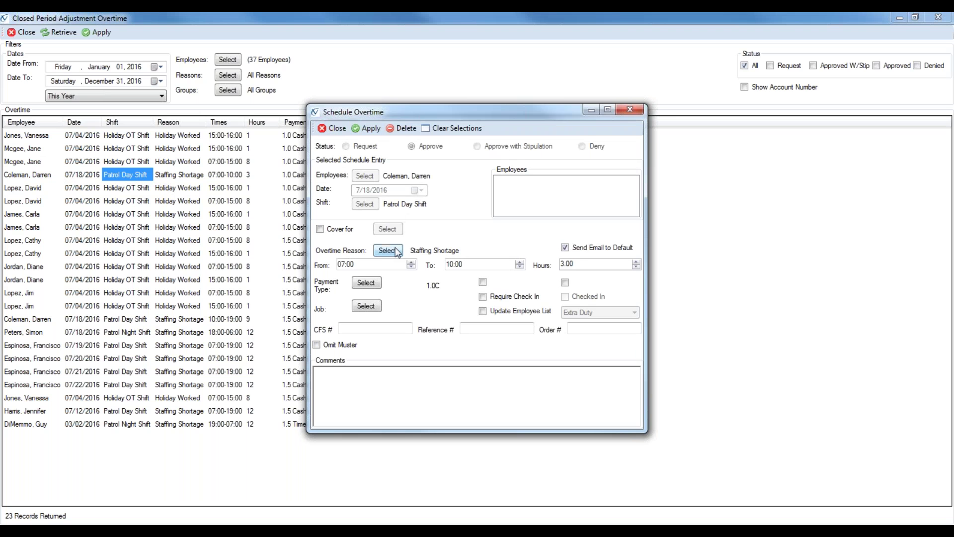
{"action": "left_click", "coordinate": [449, 264]}
{"action": "key", "text": "Down"}
{"action": "left_click", "coordinate": [465, 267]}
{"action": "left_click", "coordinate": [584, 269]}
- Check the available payment types without choosing another one, apply the overtime change, and close the entry
{"action": "left_click", "coordinate": [366, 282]}
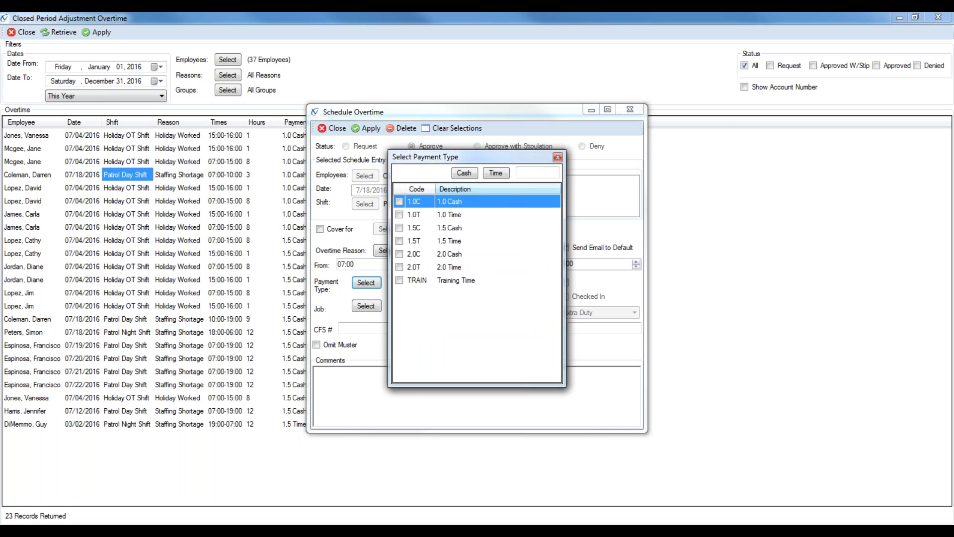
{"action": "left_click", "coordinate": [557, 157]}
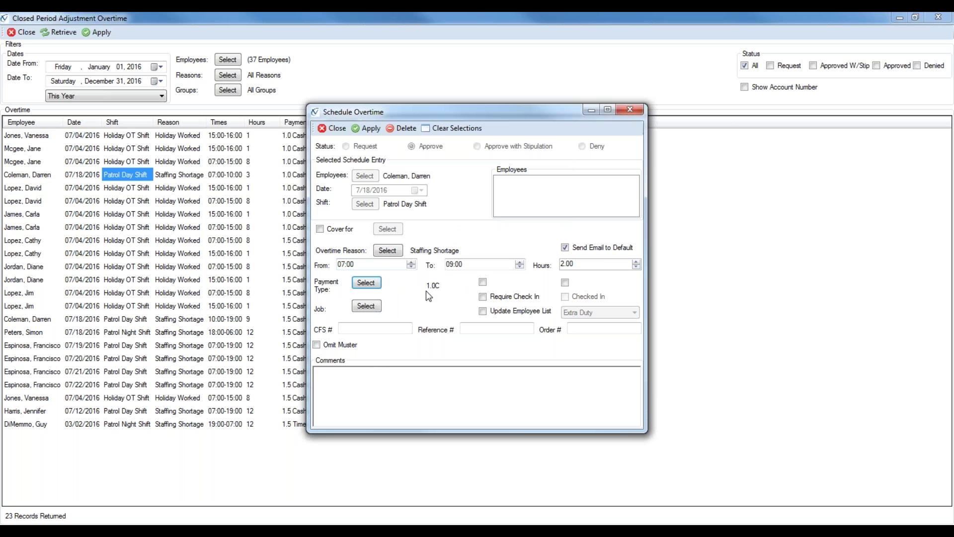
{"action": "left_click", "coordinate": [364, 130]}
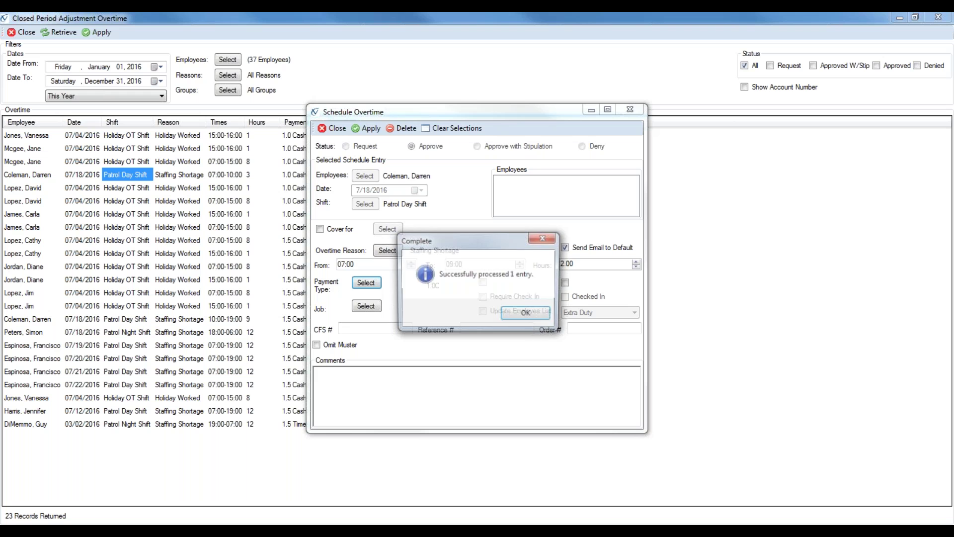
{"action": "left_click", "coordinate": [516, 313]}
{"action": "left_click", "coordinate": [327, 128]}
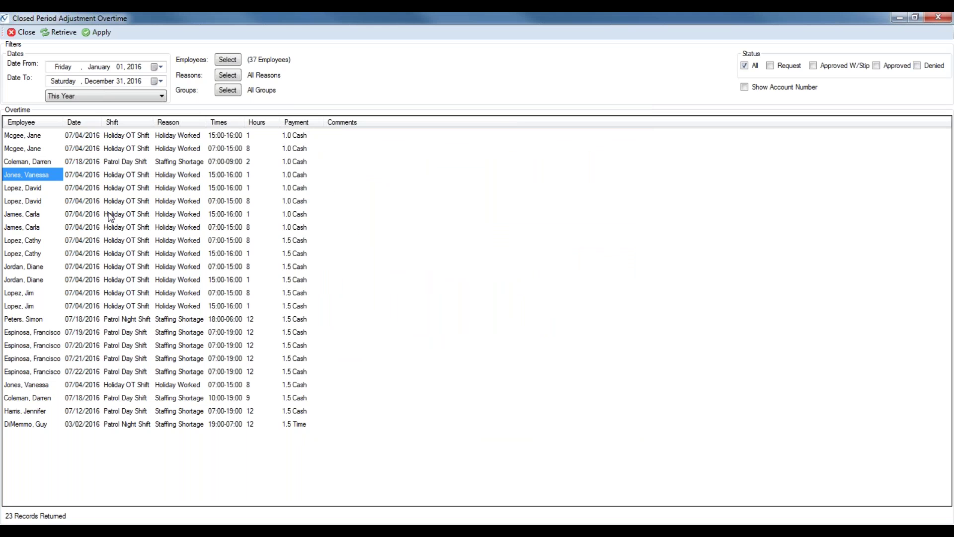
- Apply the closed-period overtime adjustment for the edited 07:00-09:00 entry, accept the confirmation, and close the adjustment window
{"action": "left_click", "coordinate": [209, 161]}
{"action": "left_click", "coordinate": [250, 164]}
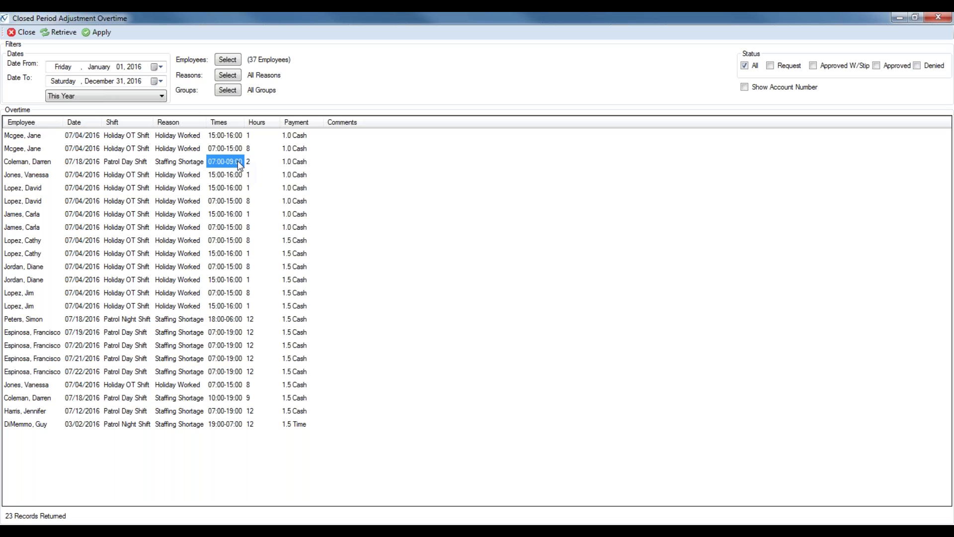
{"action": "left_click", "coordinate": [94, 33]}
{"action": "left_click", "coordinate": [543, 313]}
{"action": "left_click", "coordinate": [17, 37]}
- Open Closed Period Adjustment Time Off, retrieve this year's entries of all statuses, and maximize the window
{"action": "left_click", "coordinate": [99, 278]}
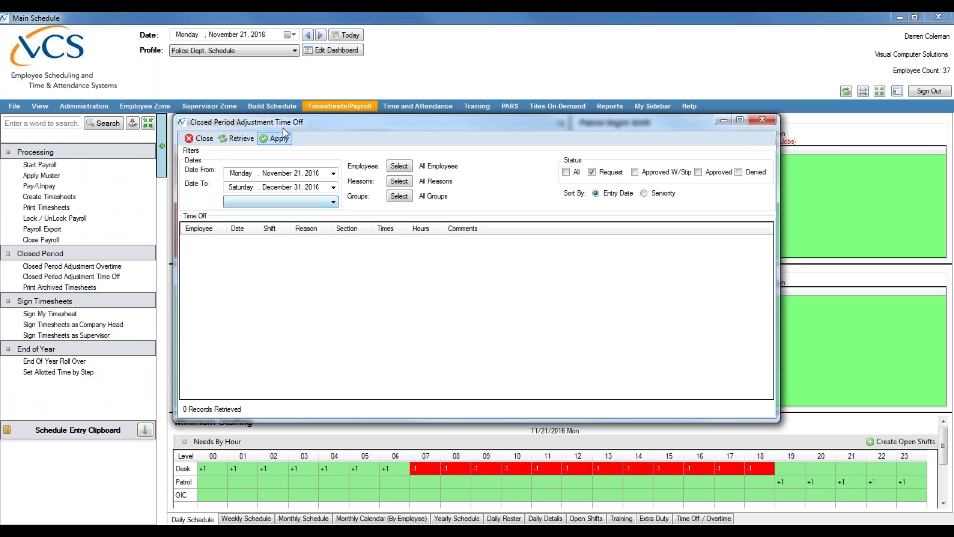
{"action": "left_click", "coordinate": [329, 202]}
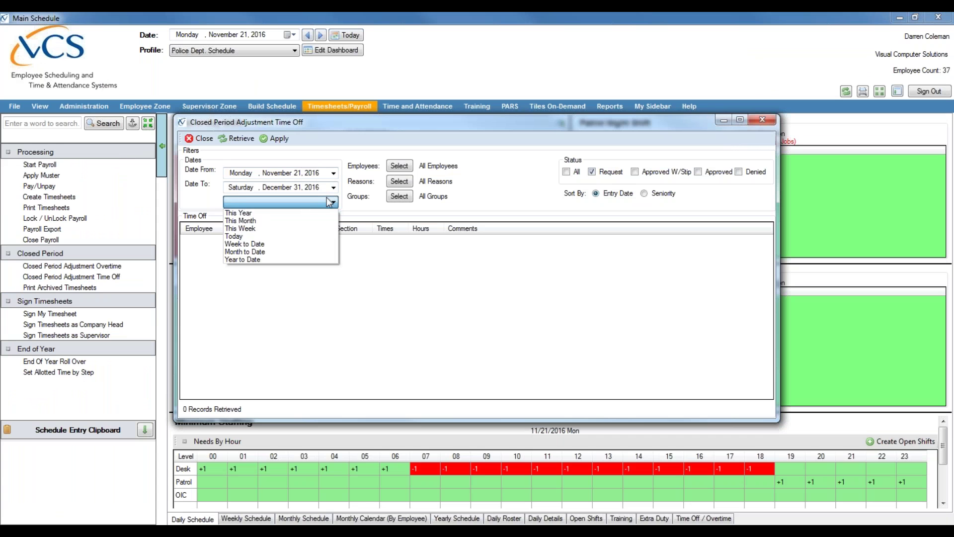
{"action": "left_click", "coordinate": [304, 213]}
{"action": "left_click", "coordinate": [576, 173]}
{"action": "left_click", "coordinate": [238, 138]}
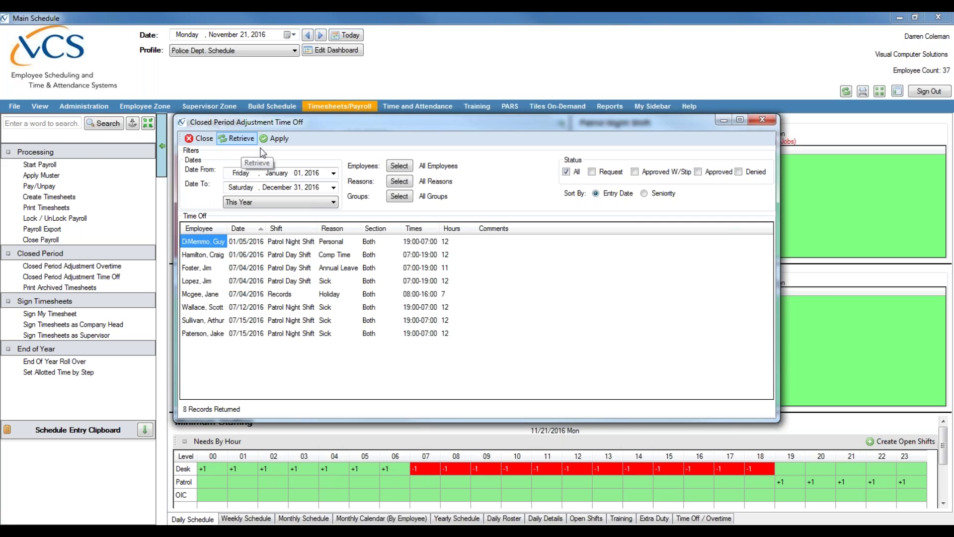
{"action": "left_click", "coordinate": [739, 120]}
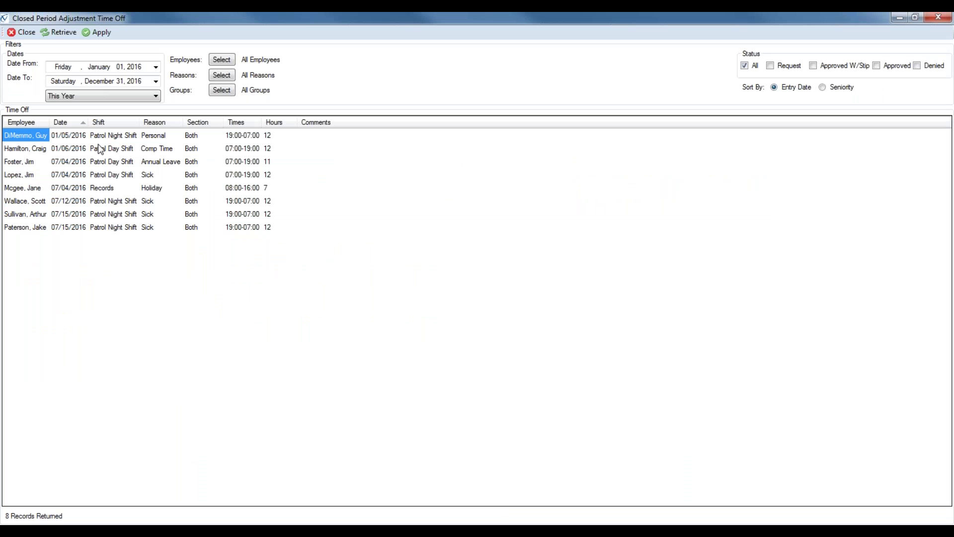
- Change the reason of the 07/04/2016 Patrol Day Shift Annual Leave entry to Vacation, apply it, and continue past the warning
{"action": "left_click", "coordinate": [120, 161]}
{"action": "left_click", "coordinate": [111, 199]}
{"action": "left_click", "coordinate": [114, 226]}
{"action": "left_click", "coordinate": [120, 175]}
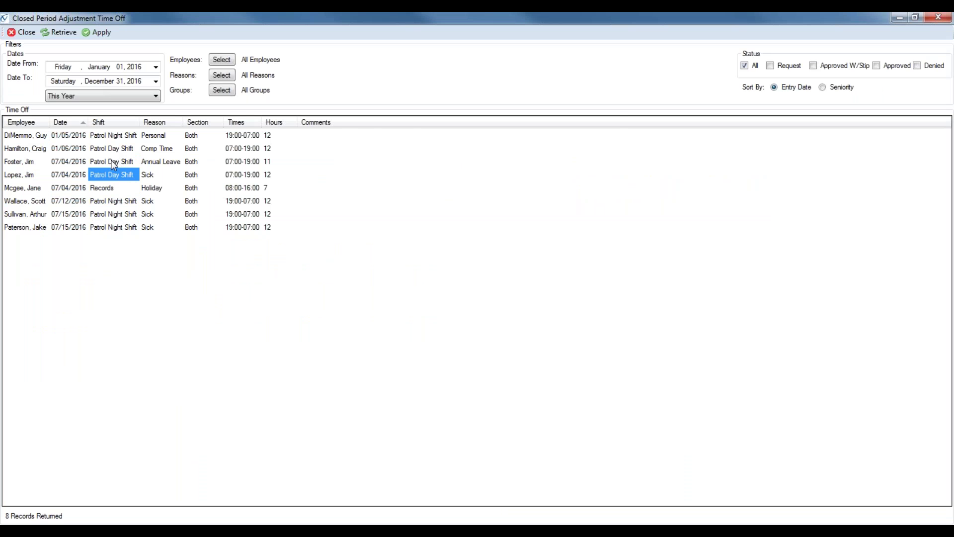
{"action": "left_click", "coordinate": [114, 163]}
{"action": "double_click", "coordinate": [114, 163]}
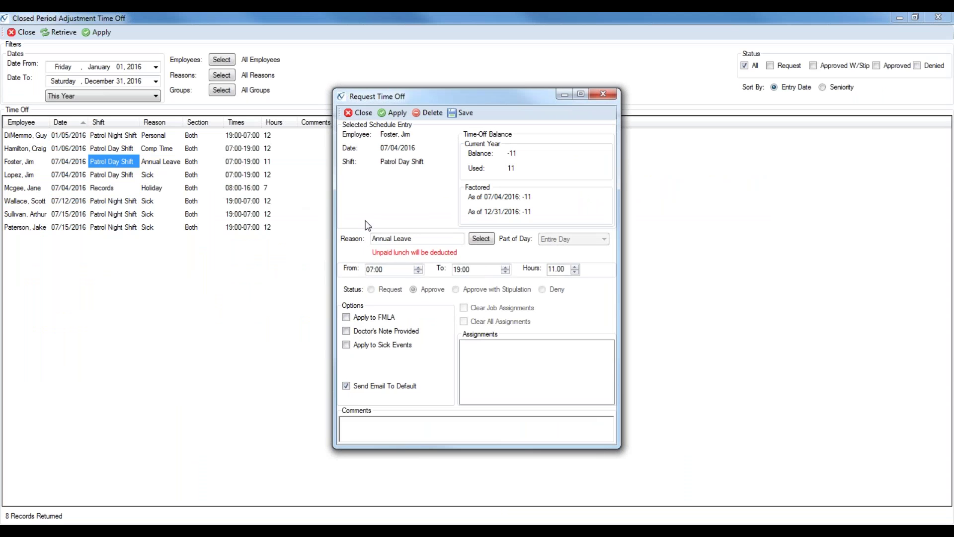
{"action": "left_click", "coordinate": [478, 242]}
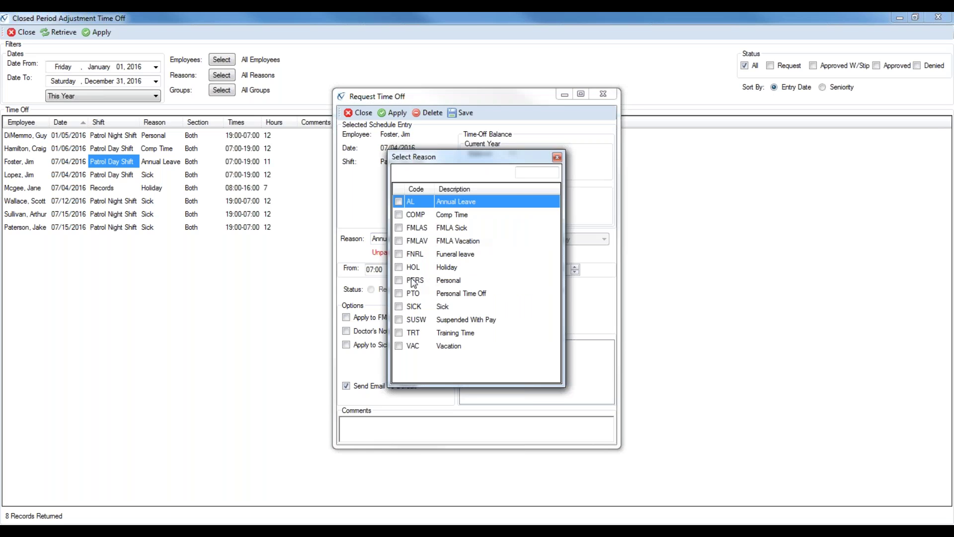
{"action": "double_click", "coordinate": [398, 346]}
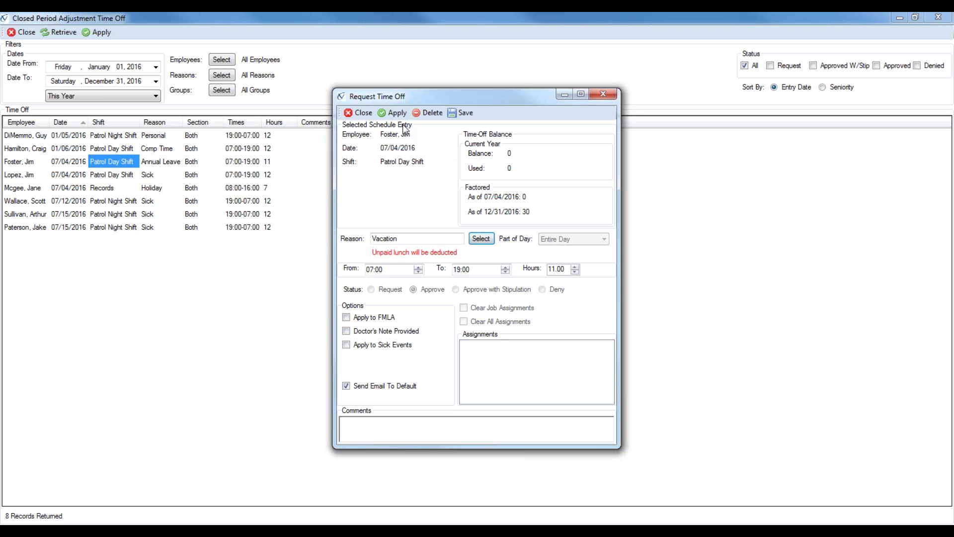
{"action": "left_click", "coordinate": [390, 115]}
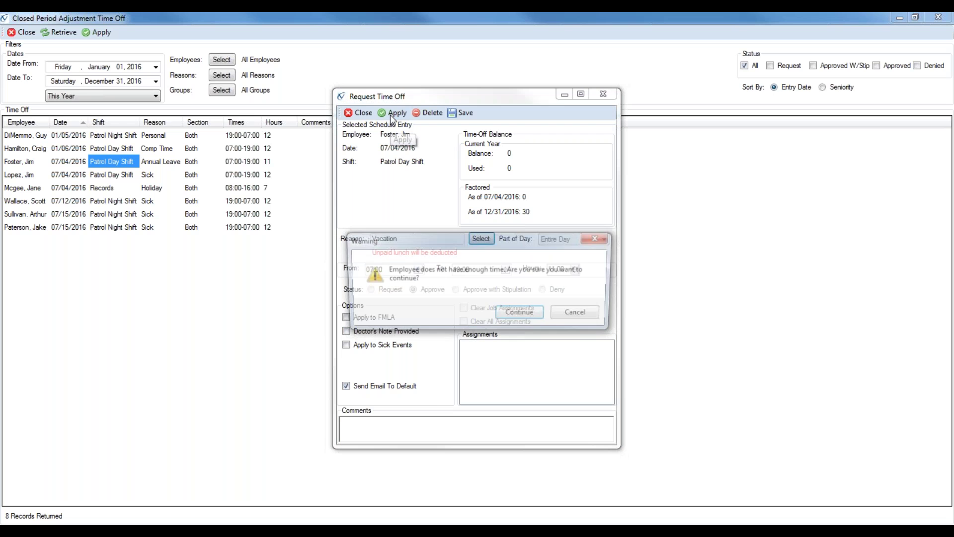
{"action": "left_click", "coordinate": [503, 318]}
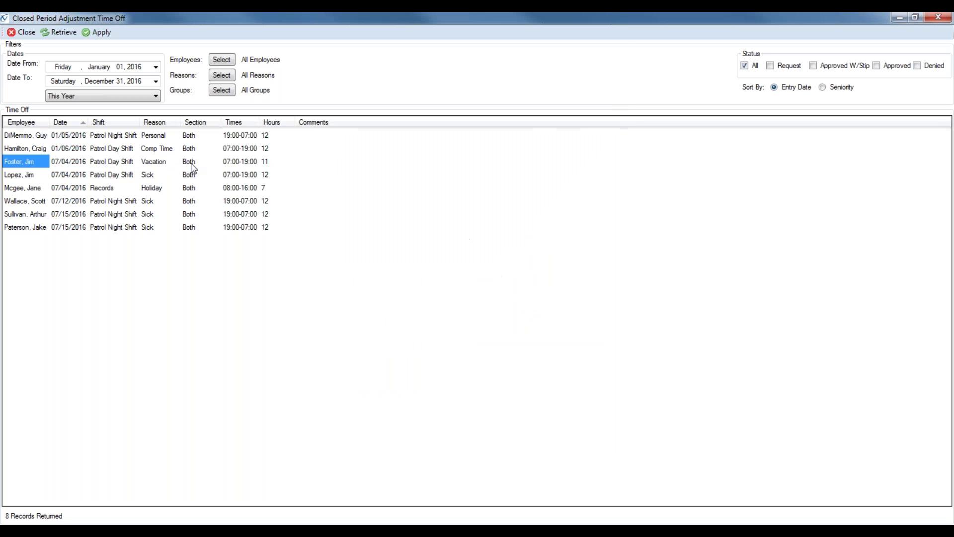
- Apply the closed-period time-off adjustment for the edited Vacation entry, accept the message, and close the adjustment window
{"action": "left_click", "coordinate": [157, 165]}
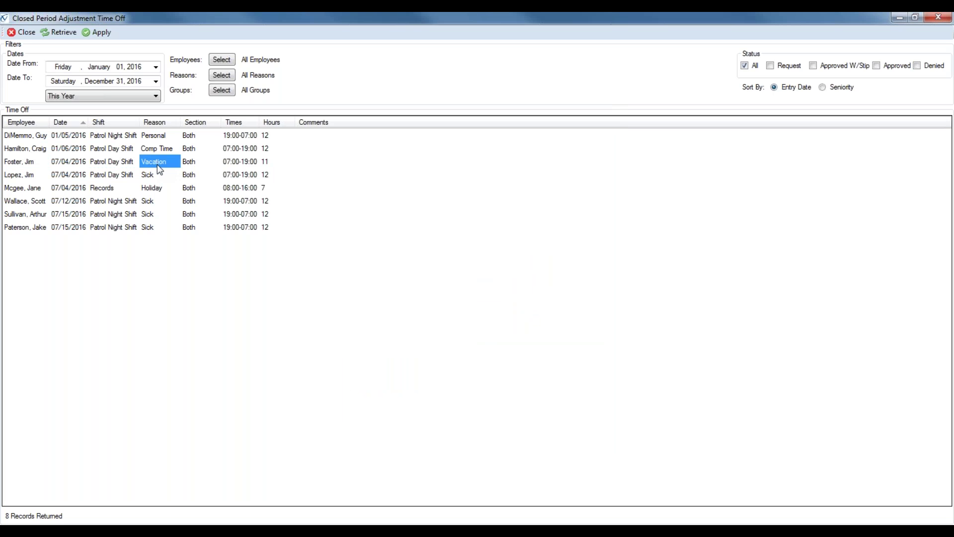
{"action": "left_click", "coordinate": [106, 36]}
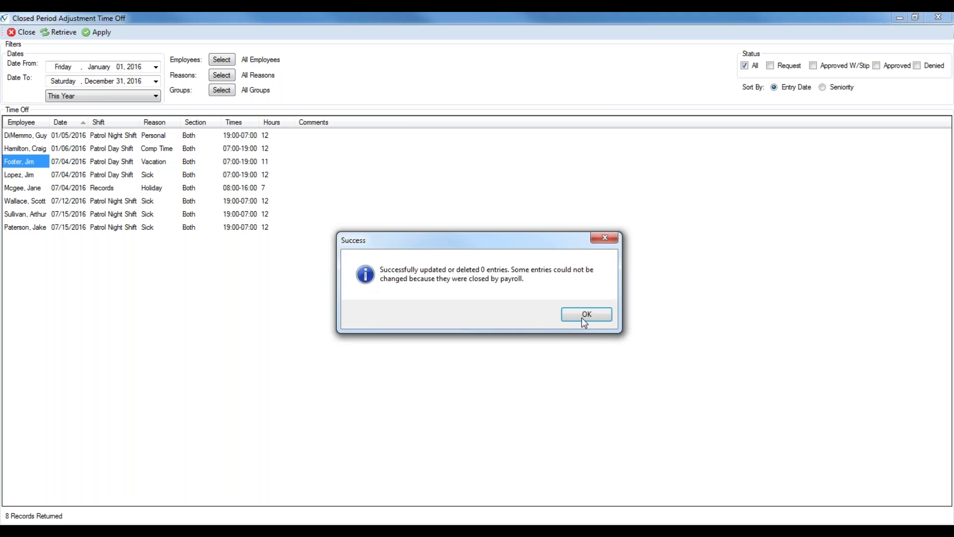
{"action": "left_click", "coordinate": [584, 318]}
{"action": "left_click", "coordinate": [18, 33]}
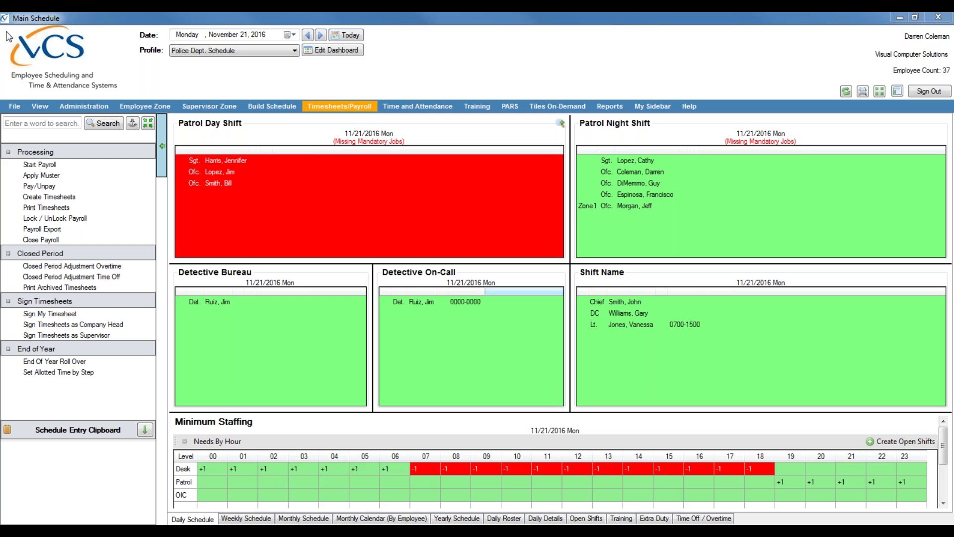
- Open Print Archived Timesheets and set the end date to 06/01/2016
{"action": "left_click", "coordinate": [69, 287]}
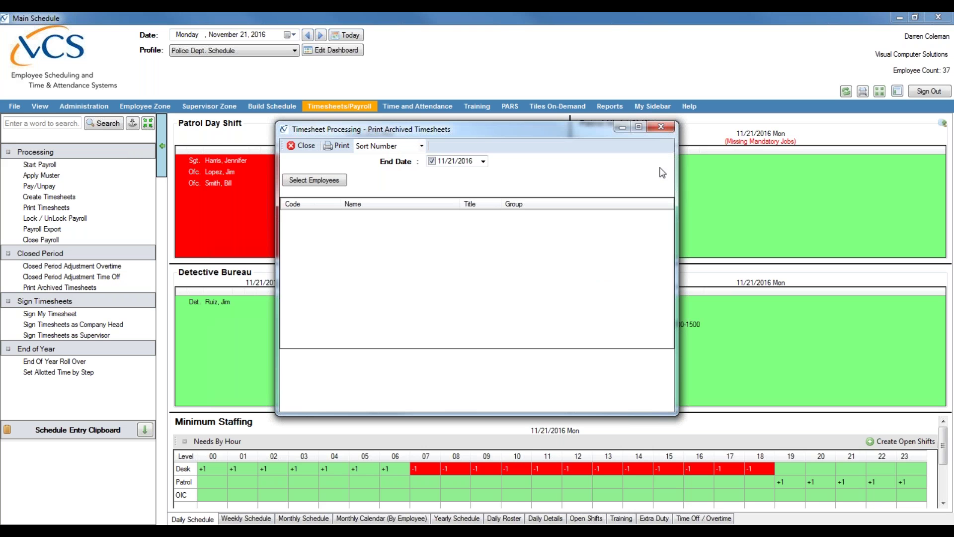
{"action": "left_click", "coordinate": [483, 162]}
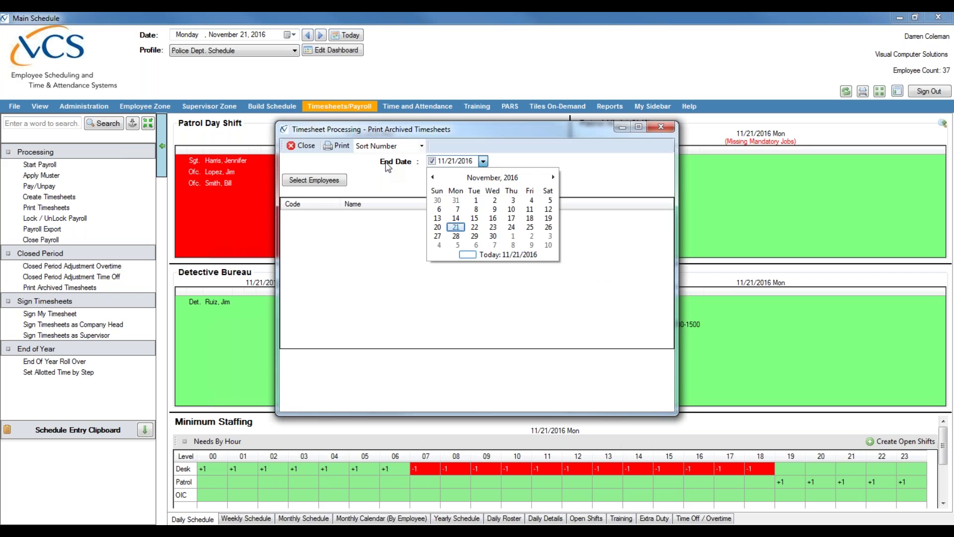
{"action": "left_click", "coordinate": [433, 176]}
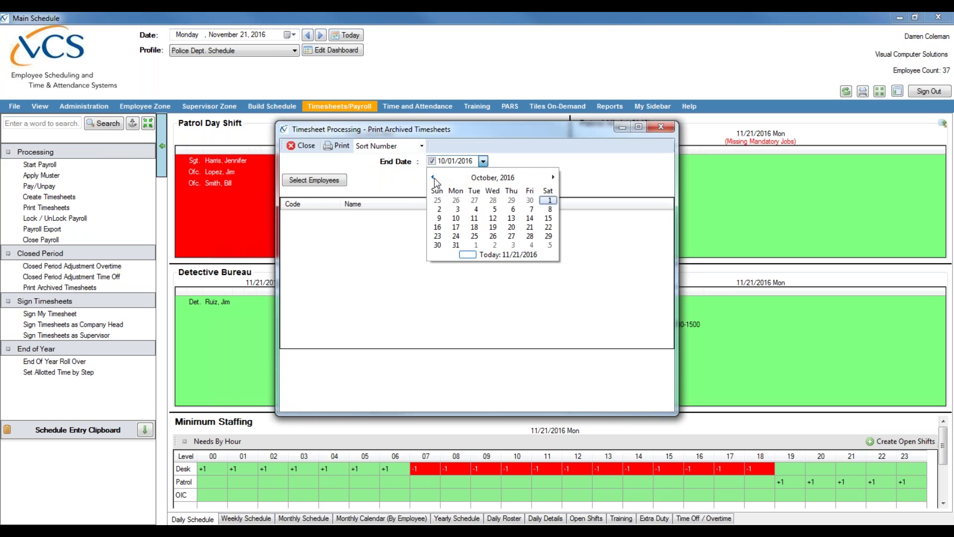
{"action": "left_click", "coordinate": [433, 177]}
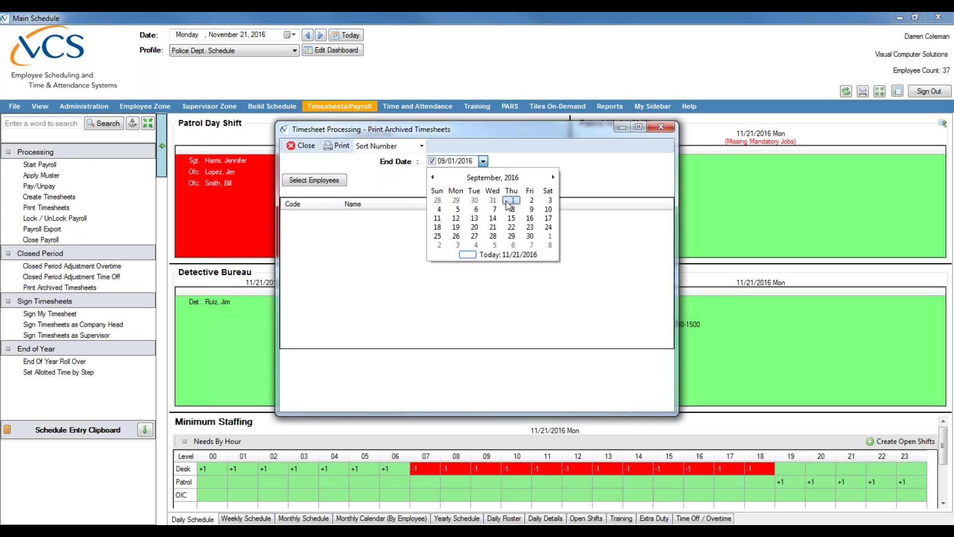
{"action": "left_click", "coordinate": [508, 201]}
{"action": "left_click", "coordinate": [483, 162]}
{"action": "left_click", "coordinate": [432, 177]}
{"action": "left_click", "coordinate": [433, 177]}
{"action": "left_click", "coordinate": [433, 177]}
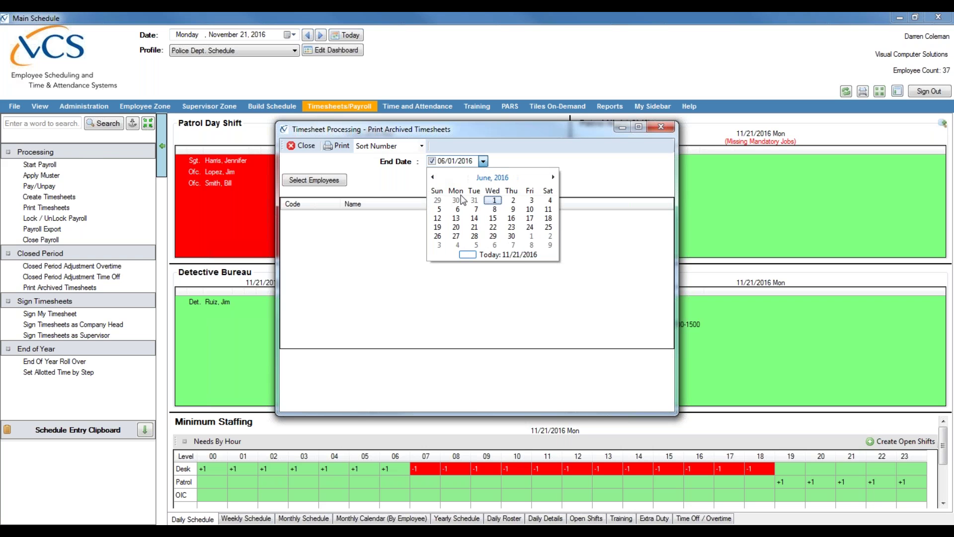
{"action": "left_click", "coordinate": [495, 203]}
- Select the third employee in the lookup list, a Squad B officer, preview the archived timesheet, and close the report
{"action": "left_click", "coordinate": [324, 180]}
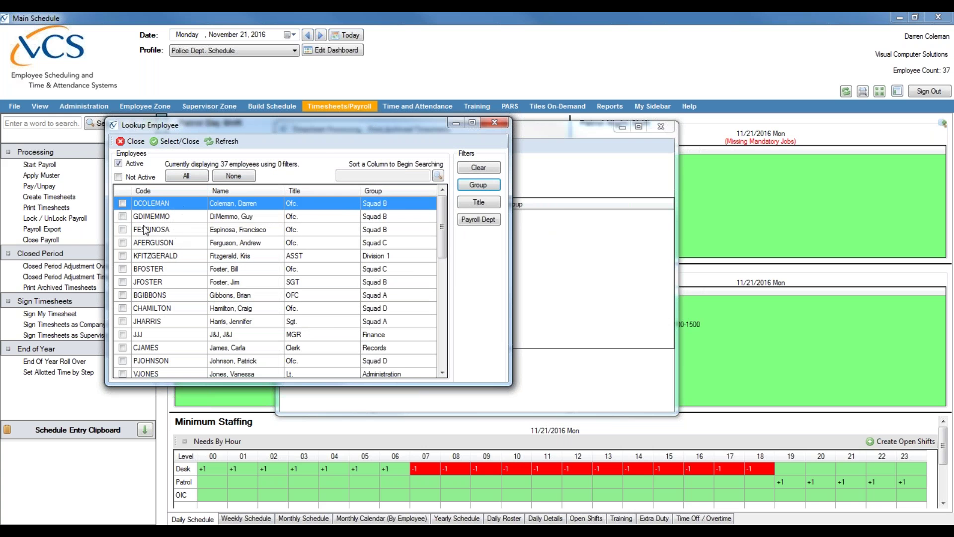
{"action": "left_click", "coordinate": [123, 229]}
{"action": "left_click", "coordinate": [187, 140]}
{"action": "left_click", "coordinate": [342, 146]}
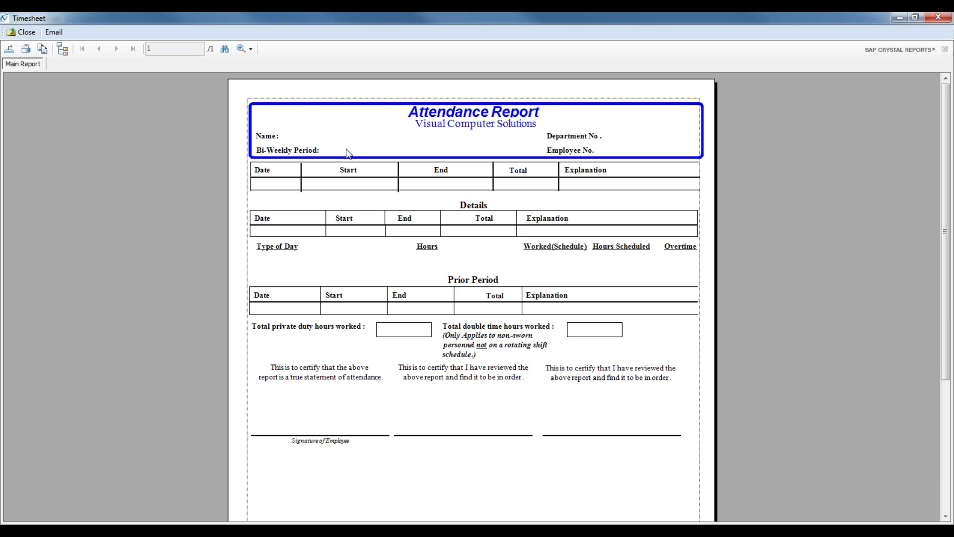
{"action": "left_click", "coordinate": [938, 17]}
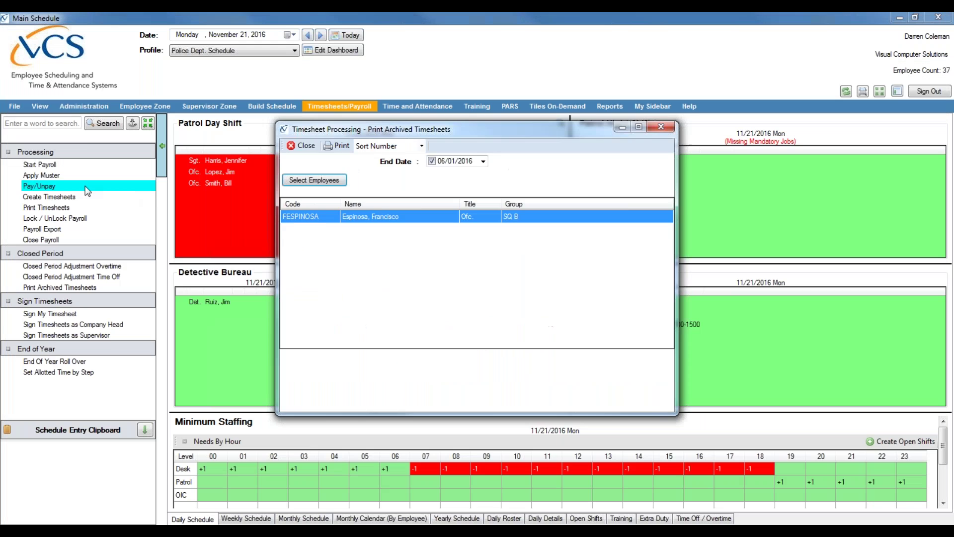
- Look up the closed 2016 pay periods and their end dates in the payroll setup, and close the period list
{"action": "left_click", "coordinate": [79, 106]}
{"action": "left_click", "coordinate": [57, 243]}
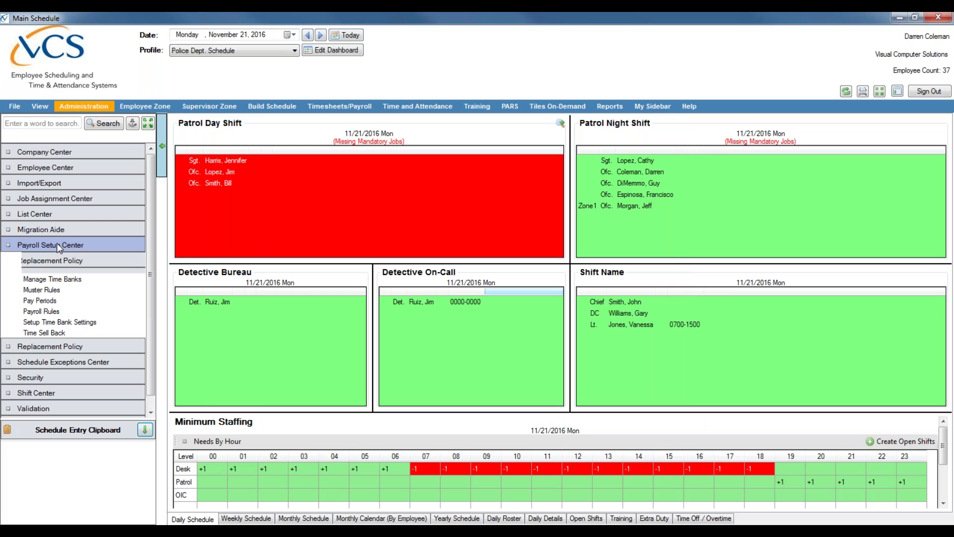
{"action": "left_click", "coordinate": [51, 300]}
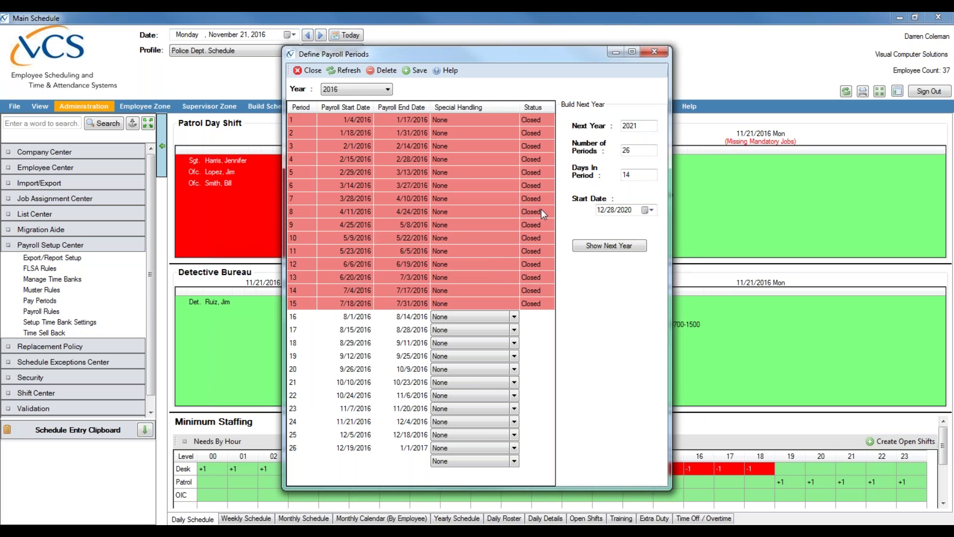
{"action": "left_click", "coordinate": [654, 52]}
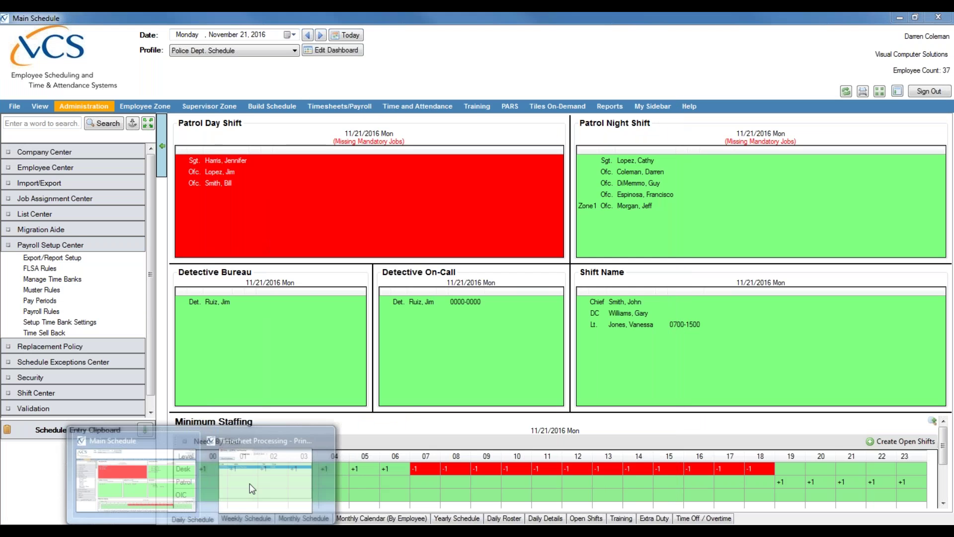
- Return to the archived timesheets, set the end date to 07/17/2016, and preview and review the selected officer's attendance report
{"action": "left_click", "coordinate": [437, 506]}
{"action": "left_click", "coordinate": [483, 160]}
{"action": "left_click", "coordinate": [553, 177]}
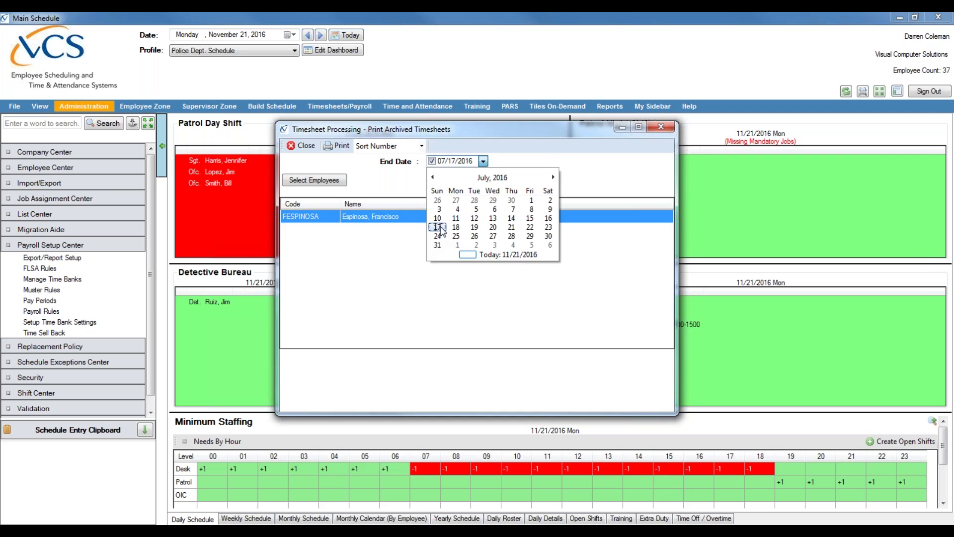
{"action": "left_click", "coordinate": [437, 226]}
{"action": "left_click", "coordinate": [344, 160]}
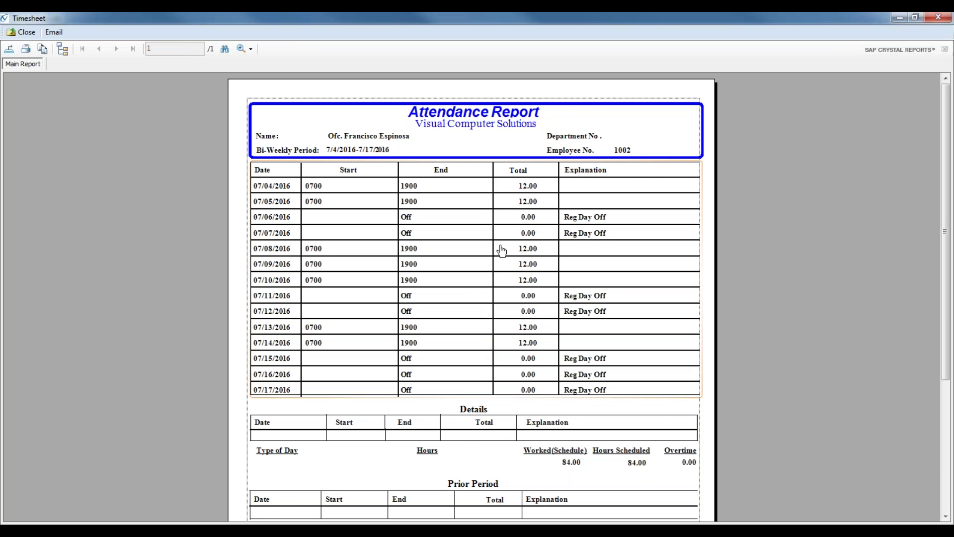
{"action": "scroll", "coordinate": [636, 169], "scroll_direction": "down", "scroll_amount": 3}
{"action": "scroll", "coordinate": [526, 348], "scroll_direction": "up", "scroll_amount": 3}
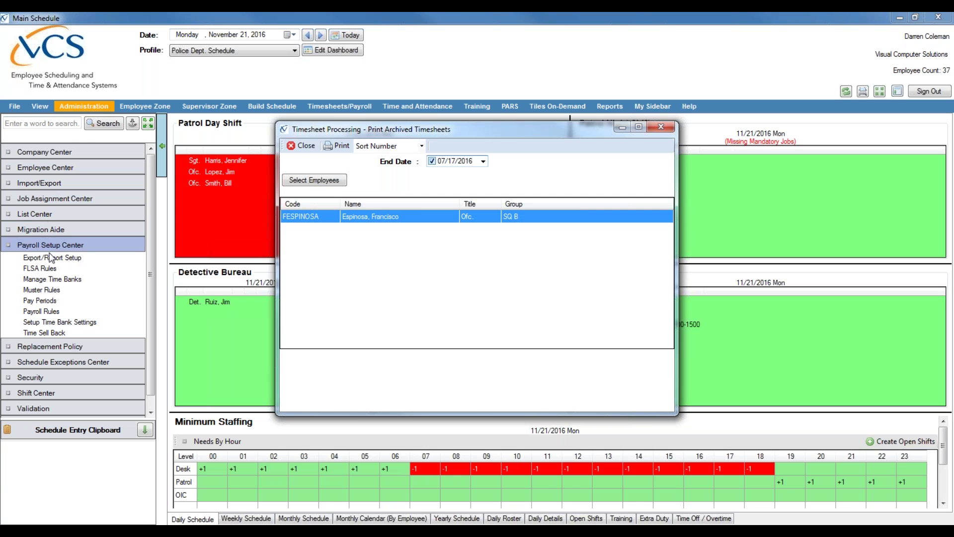
- Recheck the 2016 payroll period dates, close the period list, and close the archived timesheets window
{"action": "left_click", "coordinate": [39, 303]}
{"action": "left_click", "coordinate": [41, 302]}
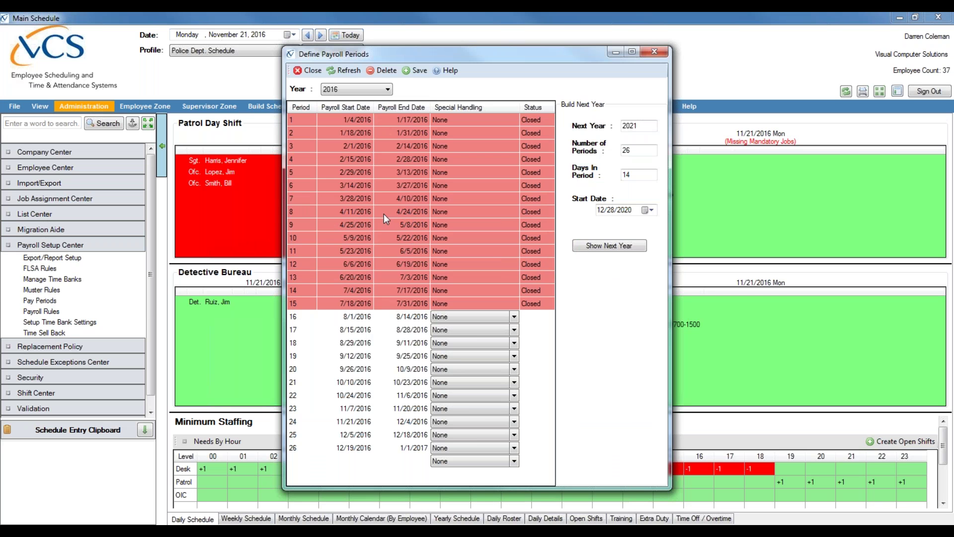
{"action": "left_click", "coordinate": [311, 71]}
{"action": "left_click", "coordinate": [278, 491]}
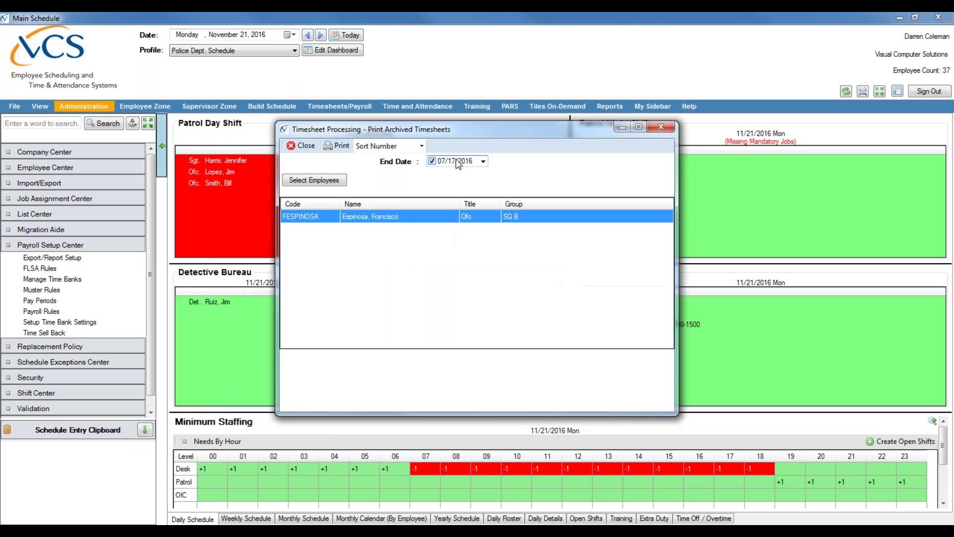
{"action": "left_click", "coordinate": [303, 148]}
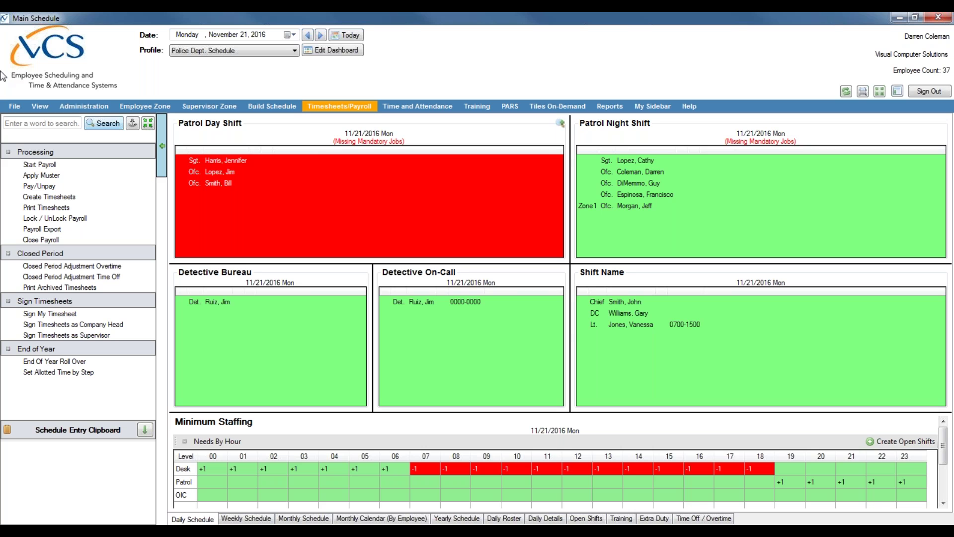
- Open the employees' Pay Info and select a PBA work group employee from further down the list
{"action": "left_click", "coordinate": [84, 106]}
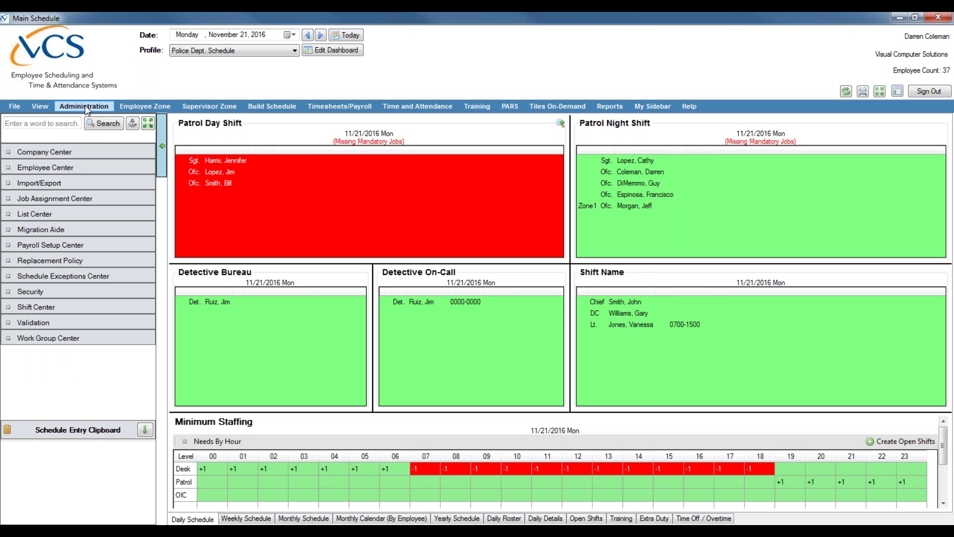
{"action": "left_click", "coordinate": [97, 111]}
{"action": "left_click", "coordinate": [76, 169]}
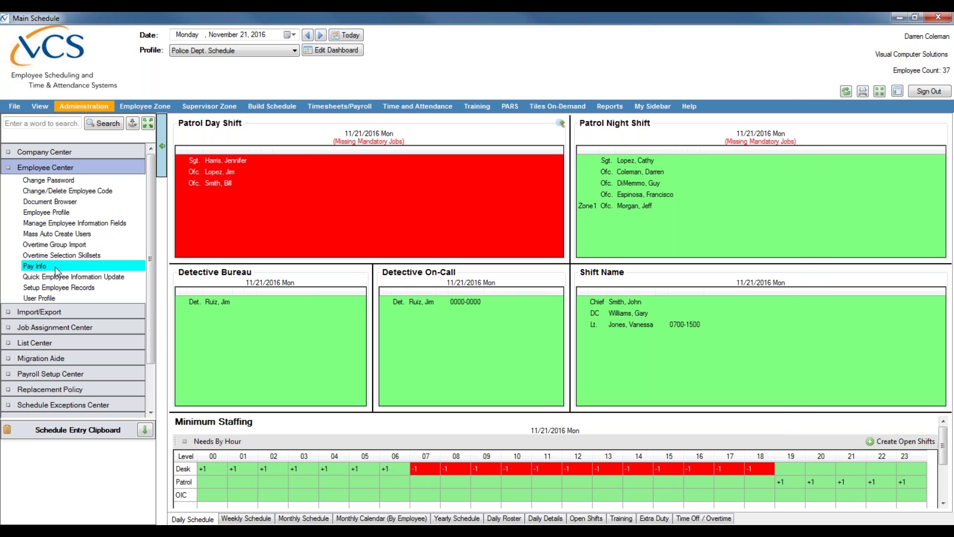
{"action": "left_click", "coordinate": [35, 267]}
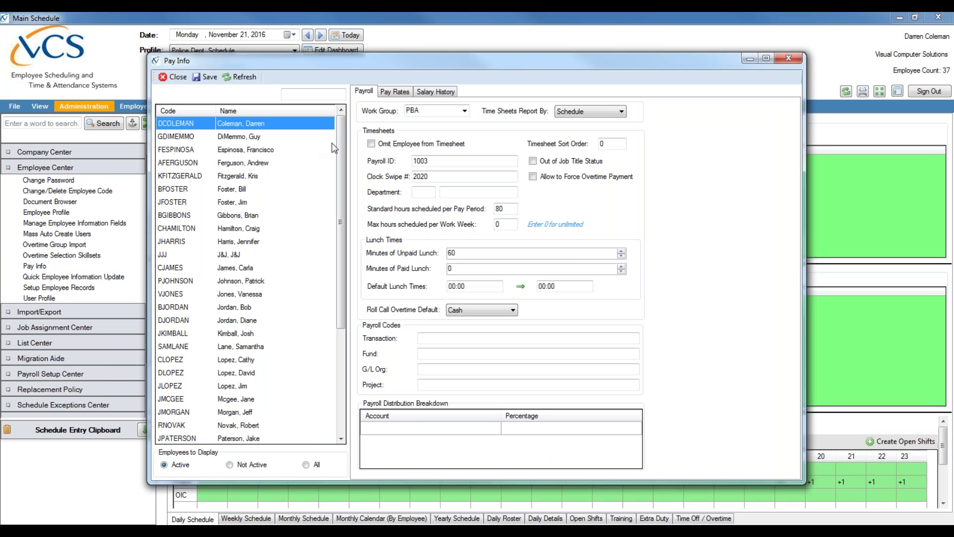
{"action": "left_click_drag", "start_coordinate": [342, 150], "coordinate": [342, 239]}
{"action": "left_click", "coordinate": [255, 202]}
{"action": "left_click", "coordinate": [247, 241]}
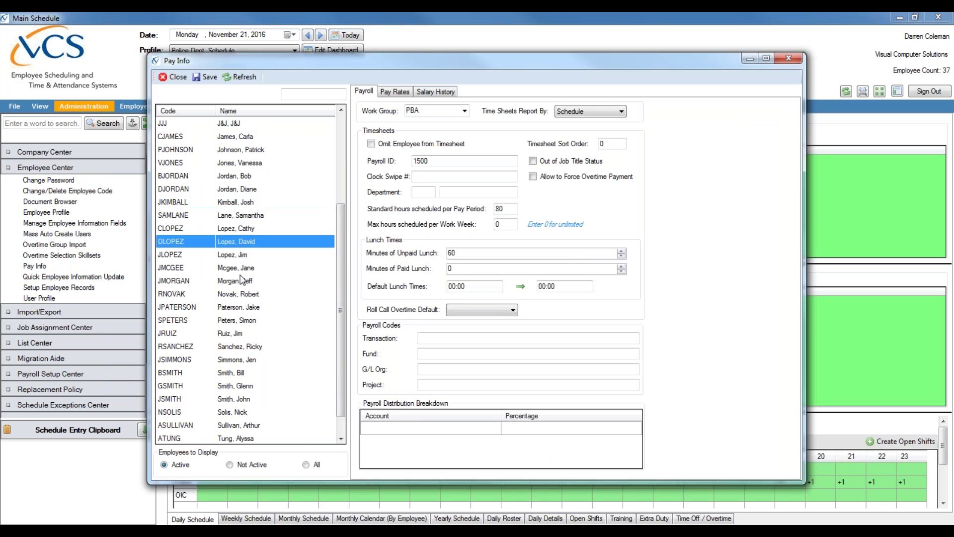
{"action": "left_click", "coordinate": [244, 280]}
{"action": "left_click", "coordinate": [257, 242]}
- Examine the selected employee's Payrate #1 annual and hourly pay and the straight, time-and-a-half and double-time overtime rates
{"action": "left_click", "coordinate": [395, 92]}
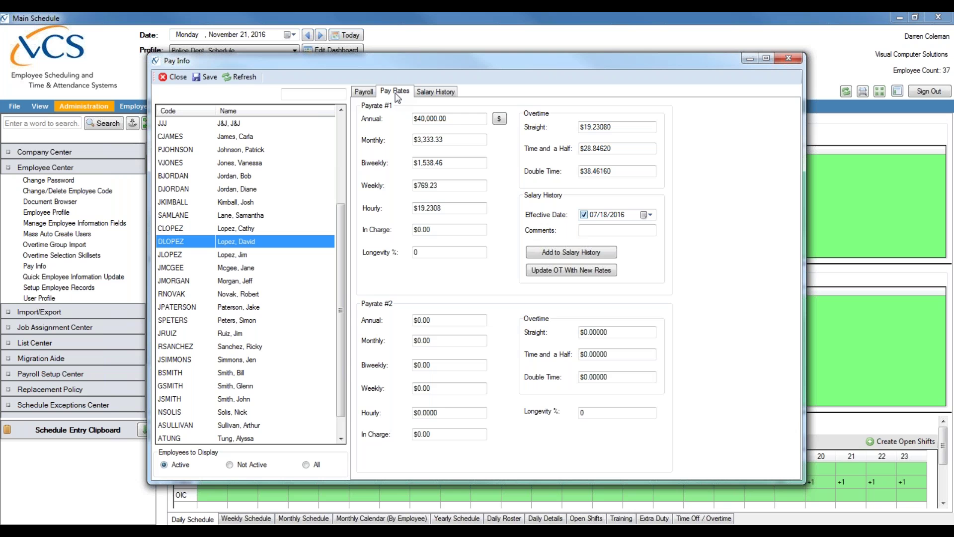
{"action": "left_click_drag", "start_coordinate": [457, 120], "coordinate": [400, 124]}
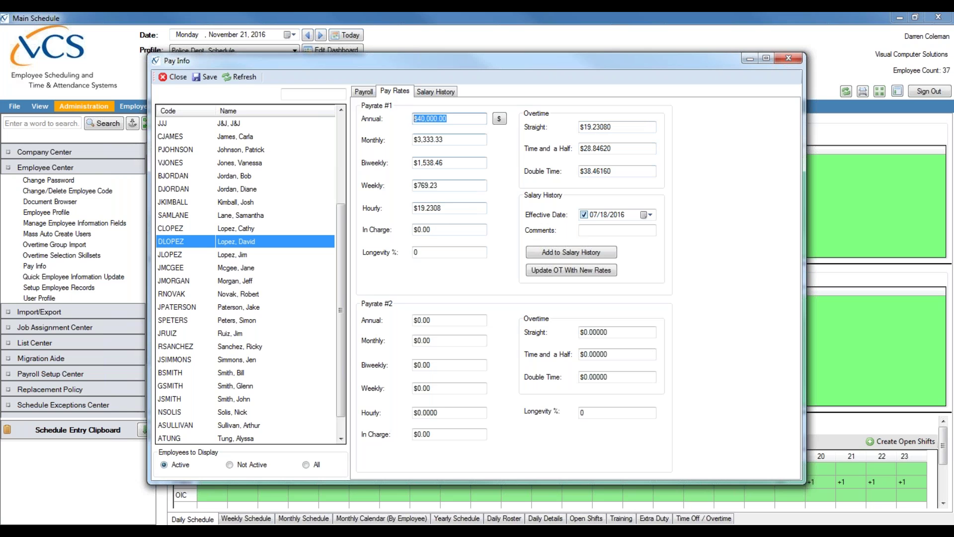
{"action": "left_click", "coordinate": [450, 212]}
{"action": "left_click_drag", "start_coordinate": [450, 212], "coordinate": [403, 212]}
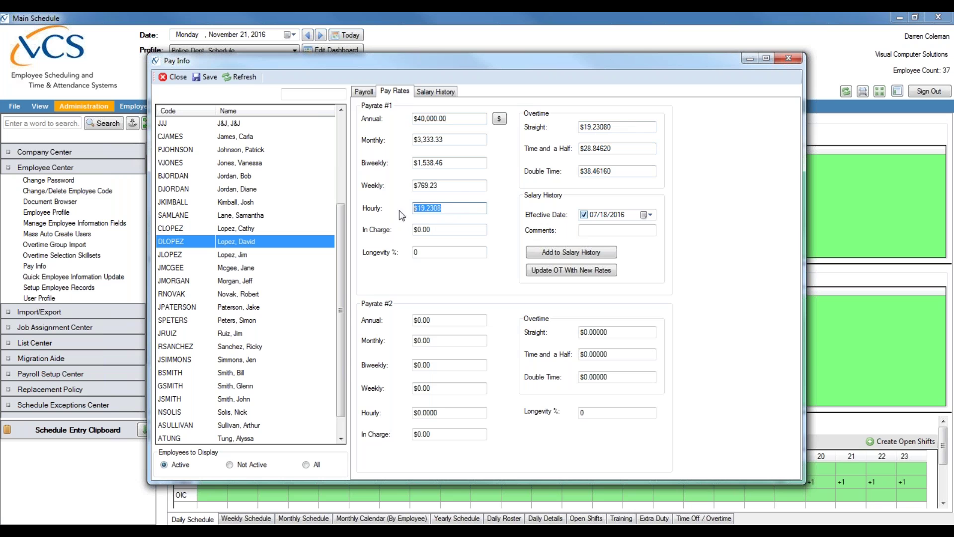
{"action": "left_click", "coordinate": [602, 128]}
{"action": "left_click", "coordinate": [594, 149]}
{"action": "left_click", "coordinate": [588, 172]}
{"action": "left_click", "coordinate": [587, 152]}
{"action": "left_click", "coordinate": [592, 127]}
{"action": "left_click_drag", "start_coordinate": [448, 208], "coordinate": [412, 211]}
{"action": "left_click", "coordinate": [944, 186]}
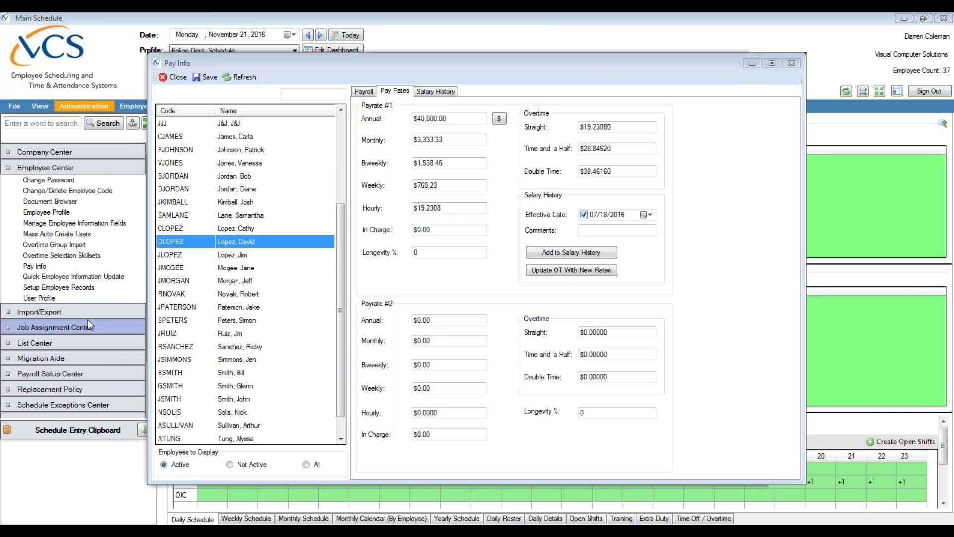
- Open Quick Employee Information Update, review which types of employee information it can update, and close it
{"action": "left_click", "coordinate": [83, 276]}
{"action": "left_click", "coordinate": [314, 145]}
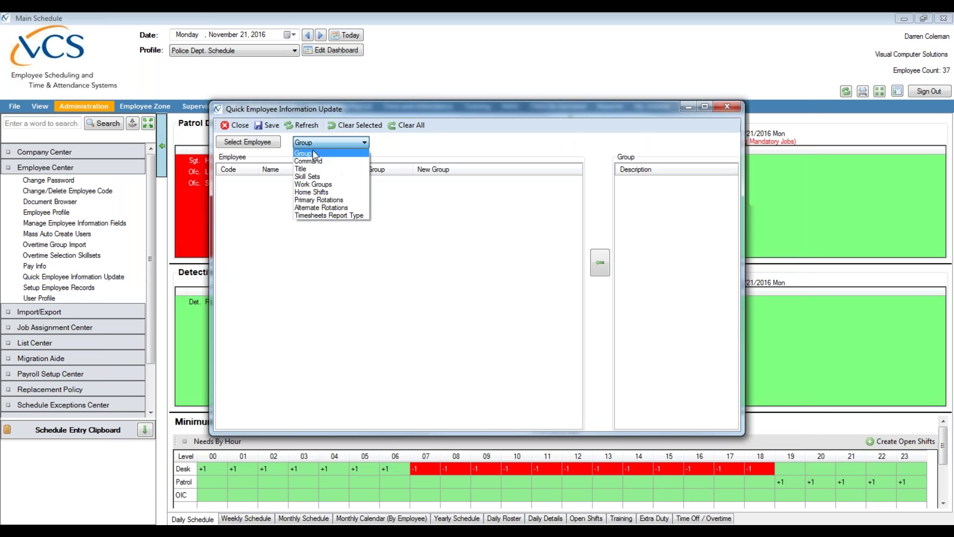
{"action": "left_click", "coordinate": [243, 129]}
{"action": "left_click", "coordinate": [244, 129]}
- Open Setup Employee Records, review the available record lists starting with Qualifications, and close the window
{"action": "left_click", "coordinate": [107, 286]}
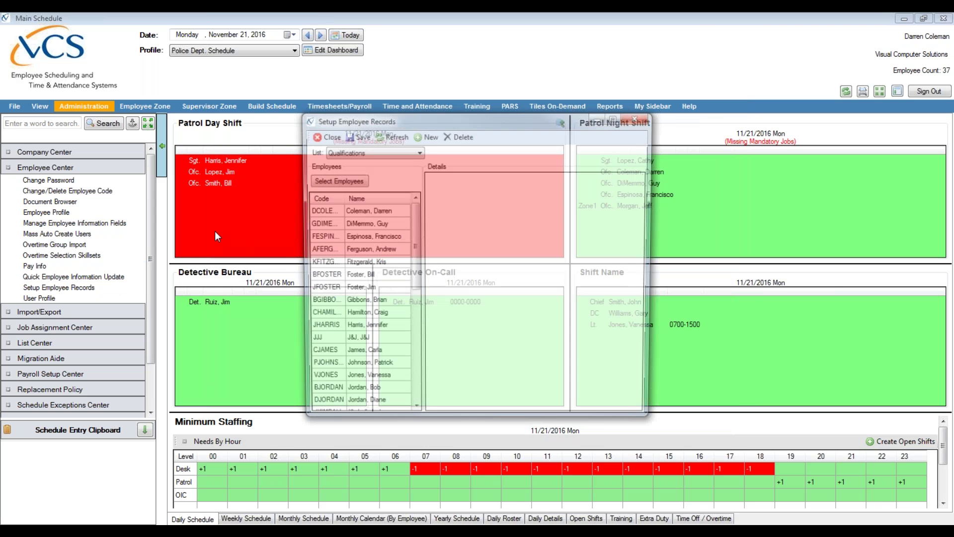
{"action": "left_click", "coordinate": [367, 151]}
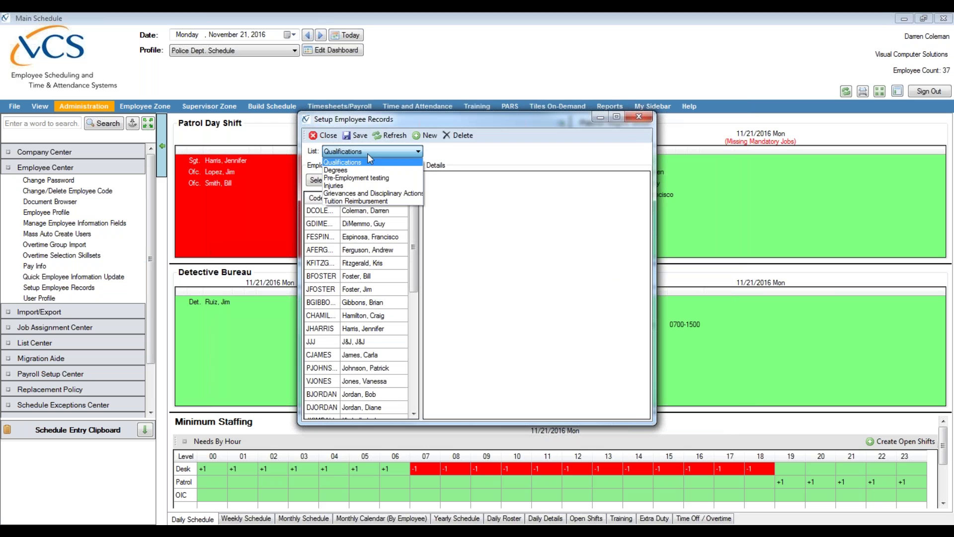
{"action": "left_click", "coordinate": [460, 153]}
{"action": "left_click", "coordinate": [324, 135]}
- Open Manage Employee Information Fields, view the Payroll information fields, and close the window
{"action": "left_click", "coordinate": [99, 225]}
{"action": "left_click", "coordinate": [436, 122]}
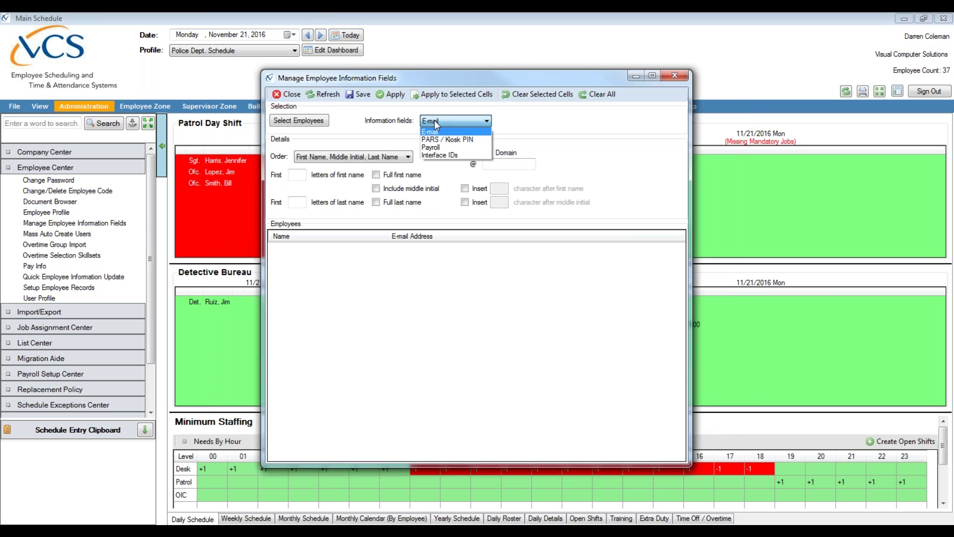
{"action": "left_click", "coordinate": [430, 147]}
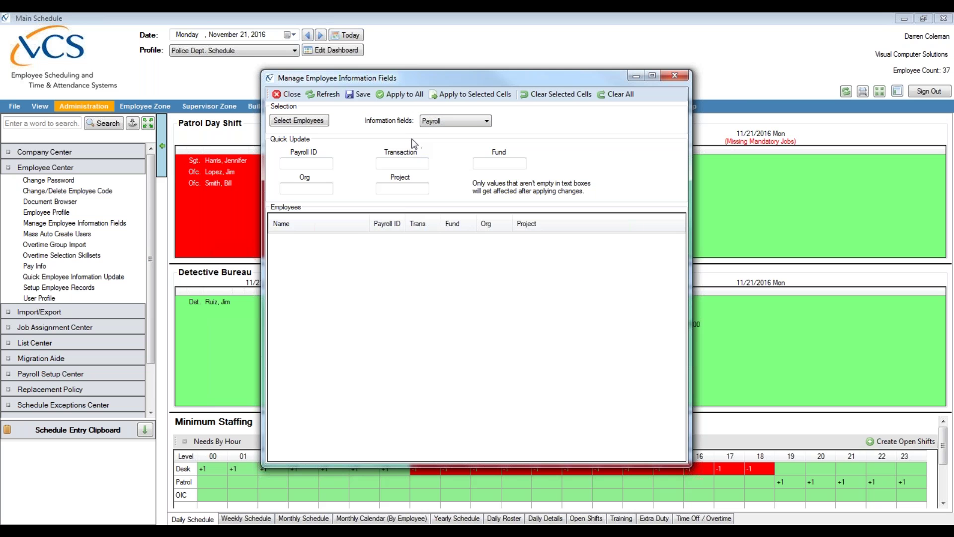
{"action": "left_click", "coordinate": [289, 94]}
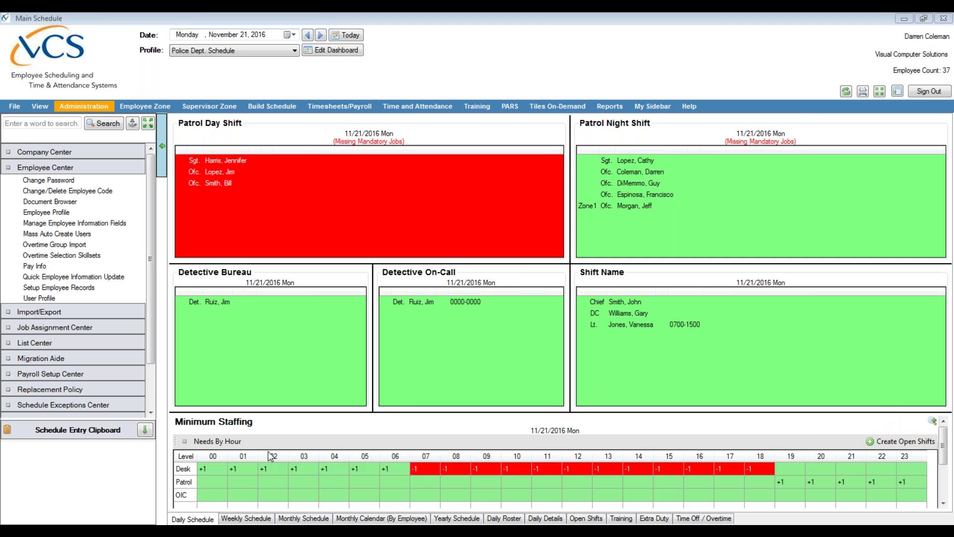
- Return to the open Pay Info window and examine the Payrate #1 straight, time-and-a-half and double-time overtime rates
{"action": "left_click", "coordinate": [241, 491]}
{"action": "left_click", "coordinate": [596, 127]}
{"action": "left_click", "coordinate": [597, 149]}
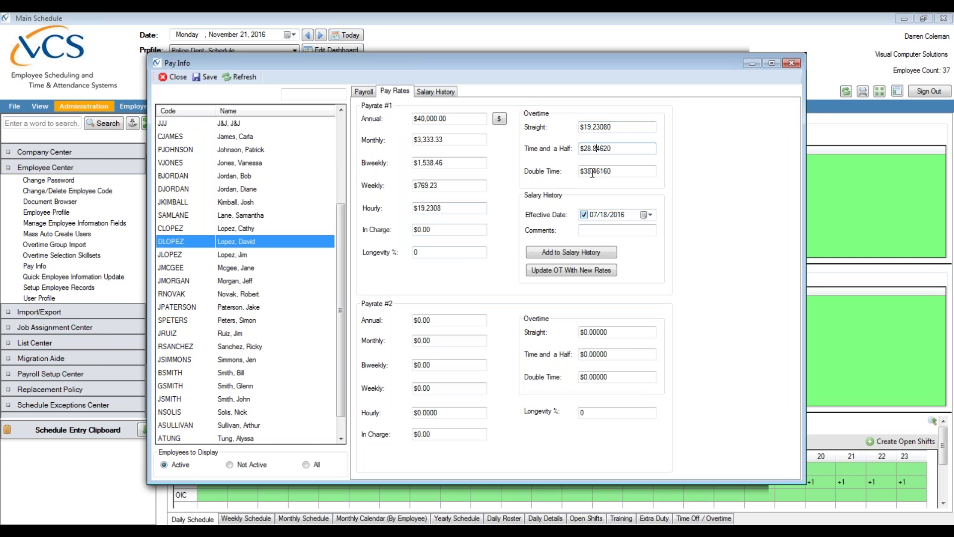
{"action": "left_click", "coordinate": [592, 173]}
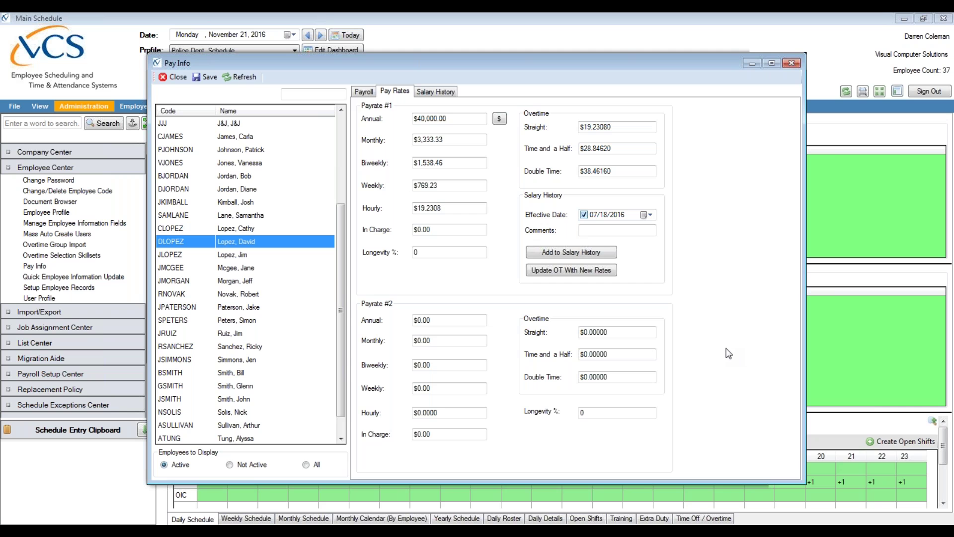
- Open Payroll Rules from the Payroll Setup Center and compare the work groups' general overtime processing rules, ending on PBA
{"action": "left_click", "coordinate": [74, 373]}
{"action": "scroll", "coordinate": [69, 373], "scroll_direction": "down", "scroll_amount": 2}
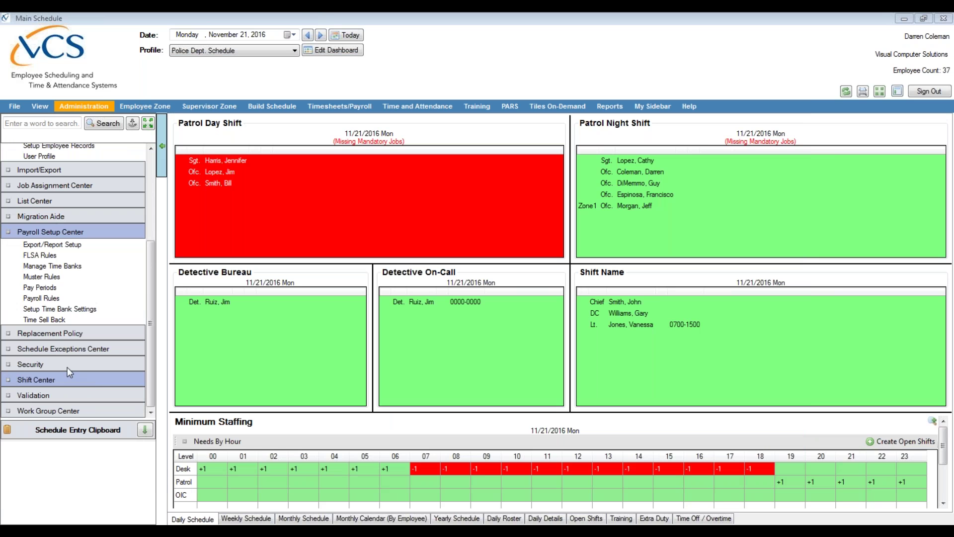
{"action": "left_click", "coordinate": [50, 299]}
{"action": "left_click", "coordinate": [289, 153]}
{"action": "left_click", "coordinate": [286, 167]}
{"action": "left_click", "coordinate": [284, 178]}
{"action": "left_click", "coordinate": [287, 163]}
{"action": "left_click", "coordinate": [297, 152]}
{"action": "left_click", "coordinate": [284, 175]}
{"action": "left_click", "coordinate": [285, 163]}
{"action": "left_click", "coordinate": [290, 150]}
{"action": "left_click", "coordinate": [290, 150]}
{"action": "left_click", "coordinate": [292, 165]}
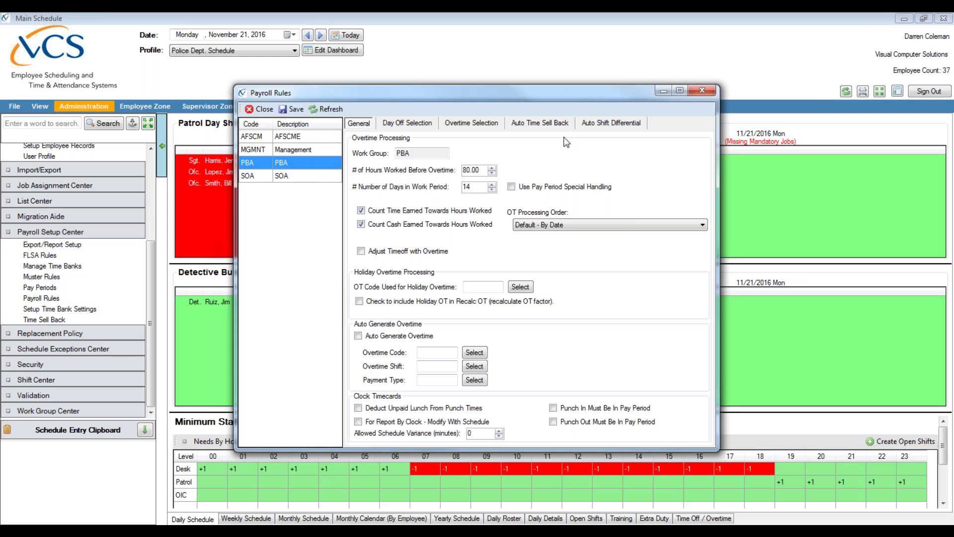
- Examine the PBA work group's automatic shift differential times and rules, and close Payroll Rules
{"action": "left_click", "coordinate": [587, 125]}
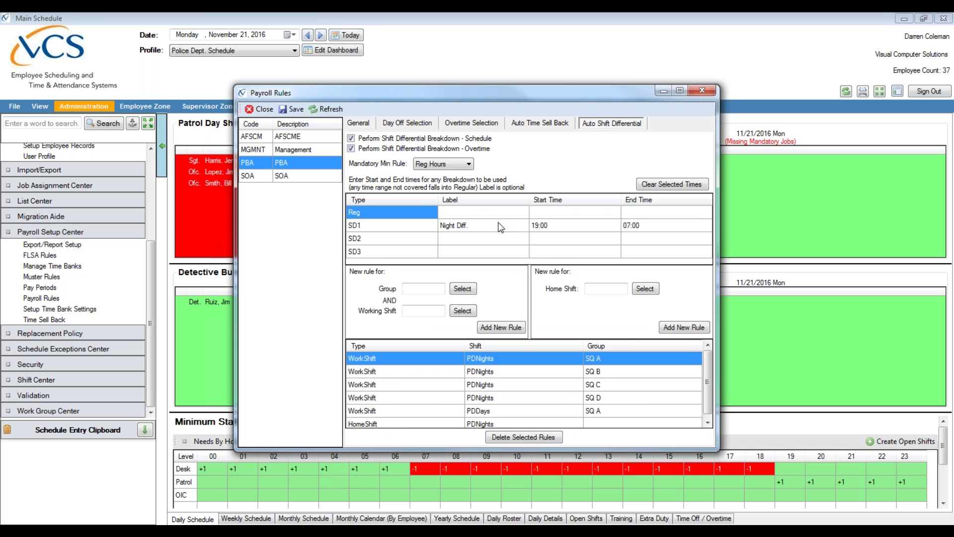
{"action": "left_click", "coordinate": [944, 421]}
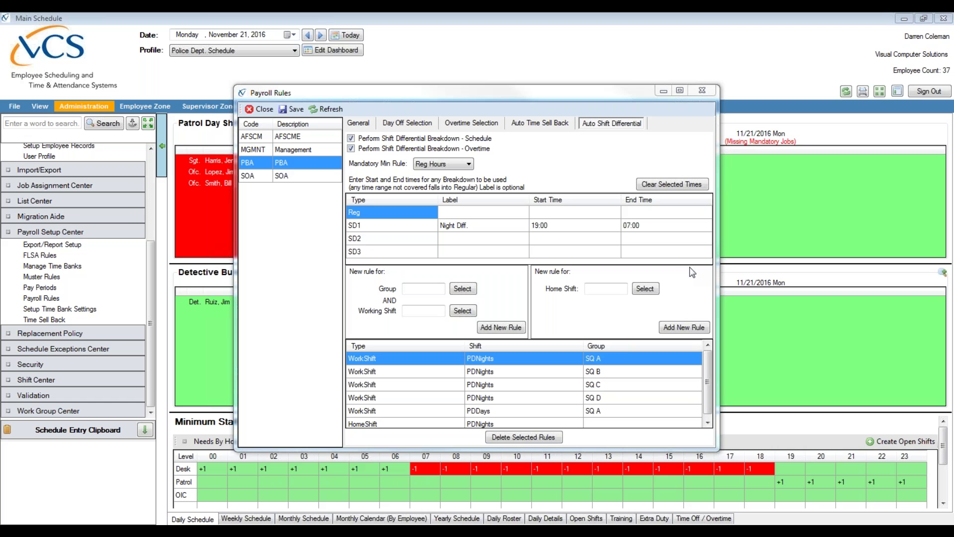
{"action": "left_click", "coordinate": [702, 90]}
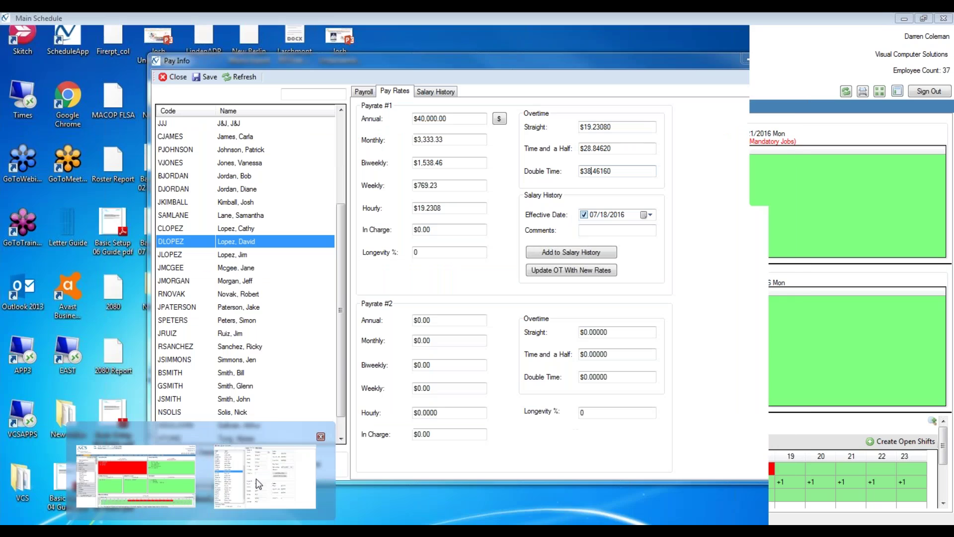
- In Pay Info, select the employee with $50,000 annual pay, set the Payrate #1 hourly rate to 25, and check the overtime rates
{"action": "left_click", "coordinate": [264, 462]}
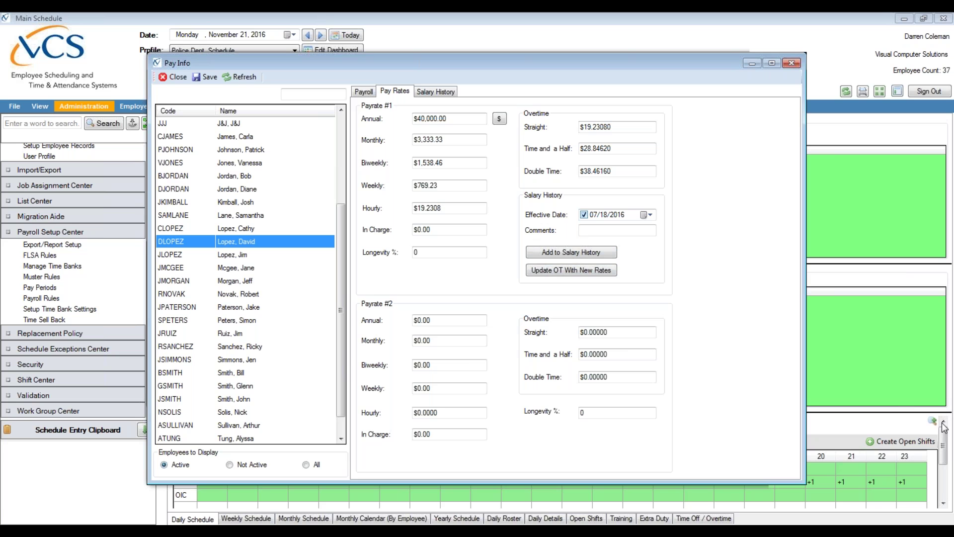
{"action": "left_click", "coordinate": [907, 410]}
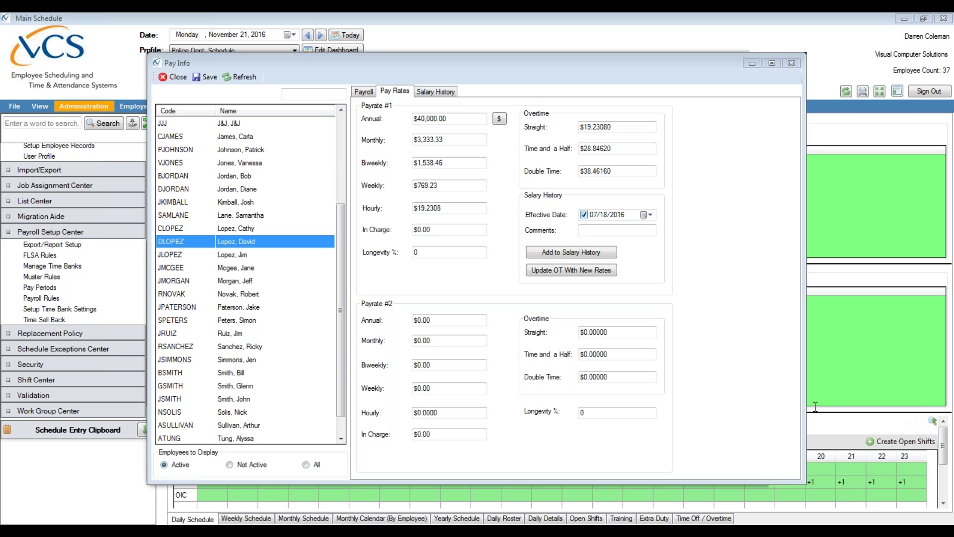
{"action": "left_click", "coordinate": [261, 164]}
{"action": "left_click", "coordinate": [460, 120]}
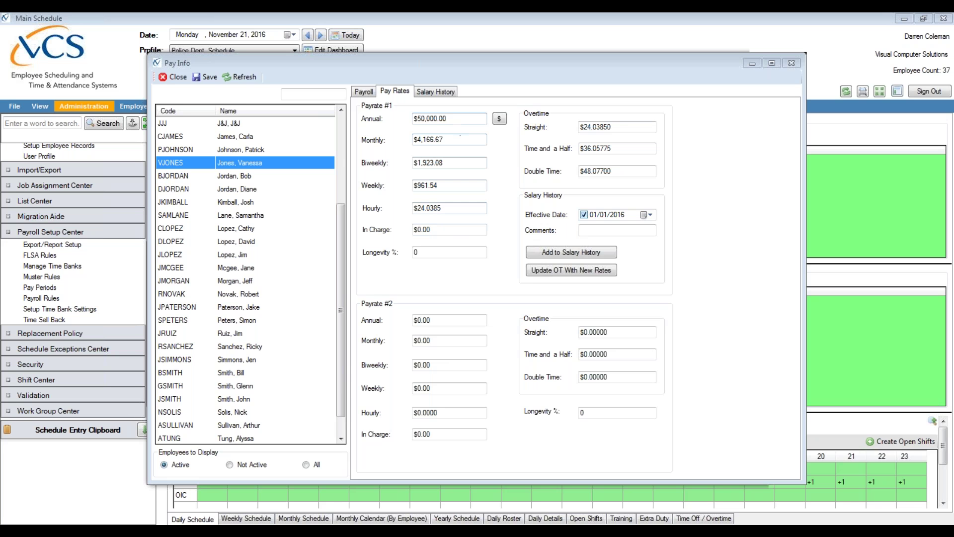
{"action": "left_click", "coordinate": [449, 208]}
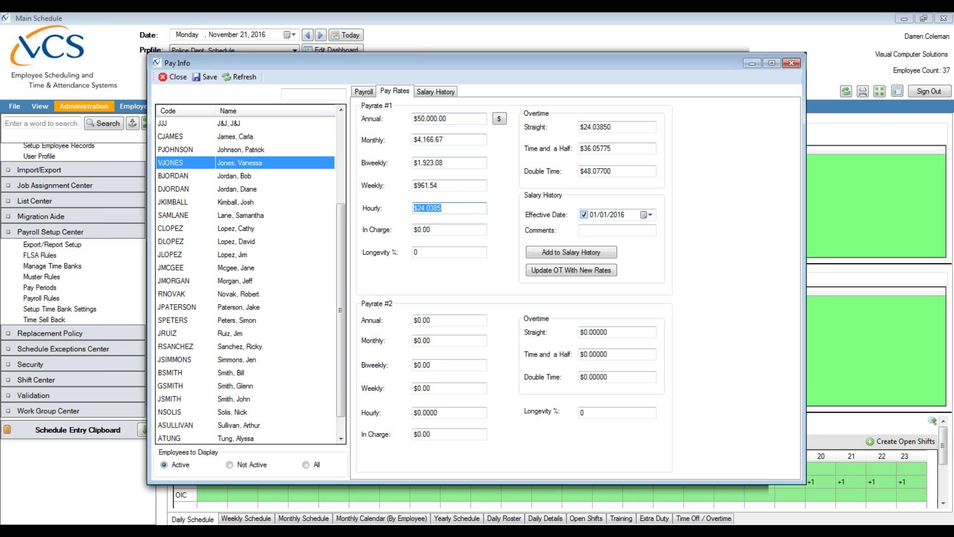
{"action": "type", "text": "25"}
{"action": "left_click", "coordinate": [471, 114]}
{"action": "left_click", "coordinate": [598, 128]}
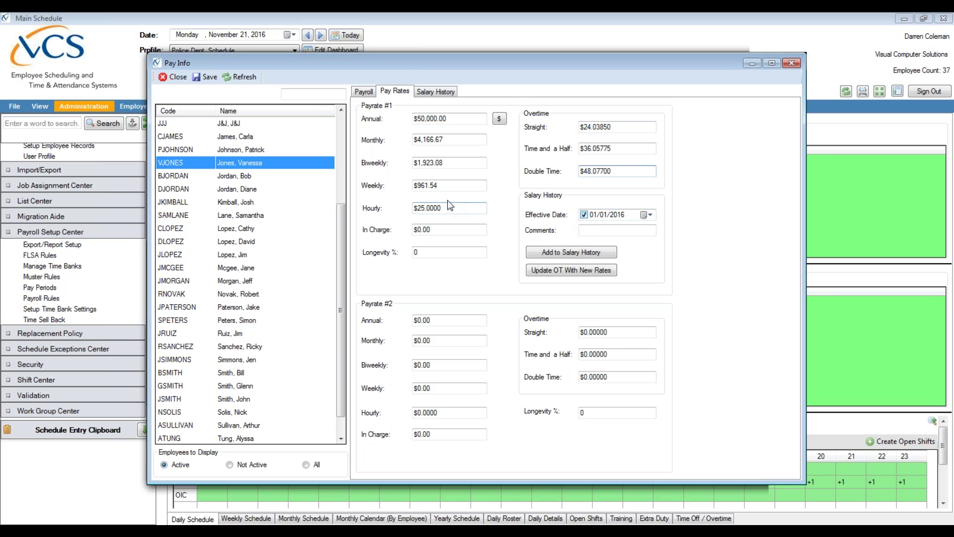
- Select an employee without pay rates, set the Payrate #1 annual pay to 30000, and check the weekly and hourly amounts
{"action": "left_click", "coordinate": [245, 149]}
{"action": "left_click", "coordinate": [280, 213]}
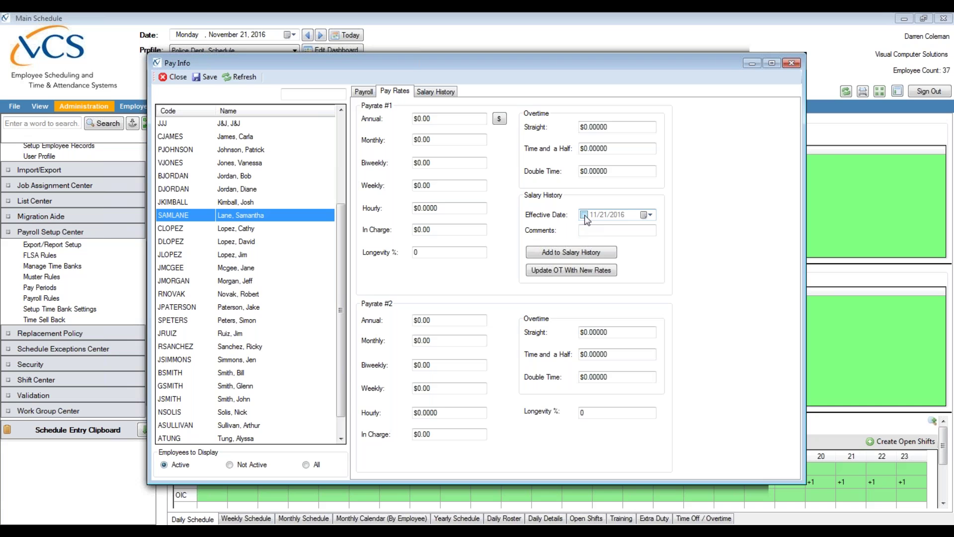
{"action": "left_click", "coordinate": [439, 119]}
{"action": "type", "text": "30000"}
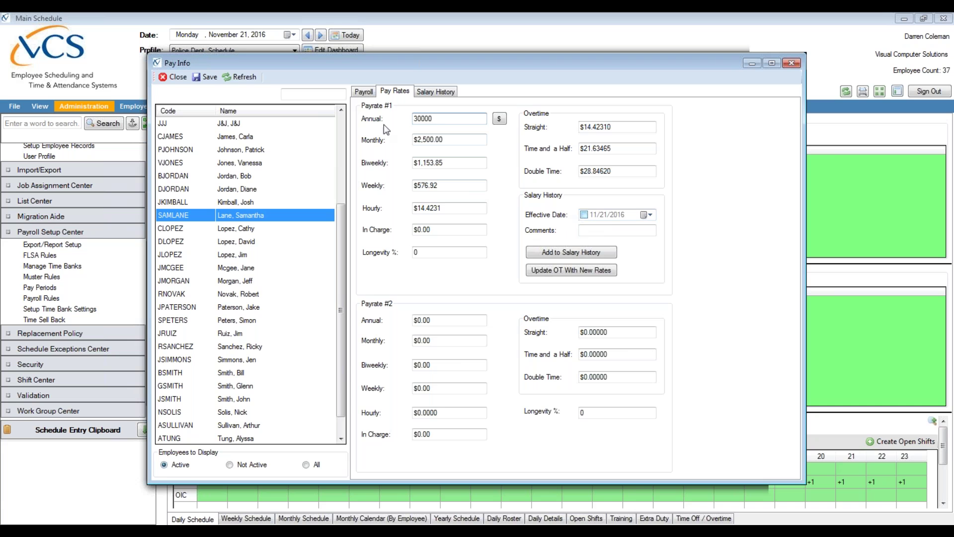
{"action": "left_click", "coordinate": [444, 186]}
{"action": "left_click", "coordinate": [447, 209]}
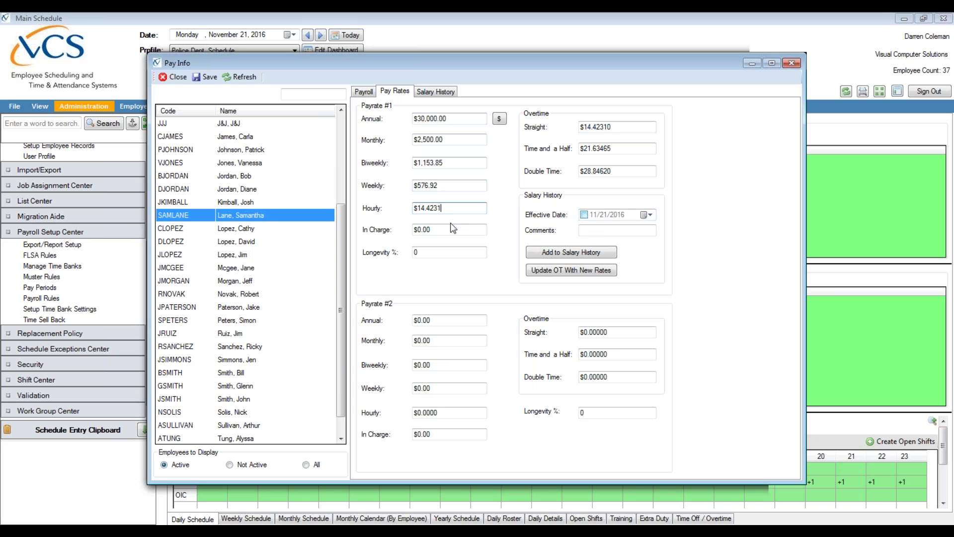
- Enable the salary effective date of 11/21/2016 and view this employee's salary history
{"action": "left_click", "coordinate": [584, 215]}
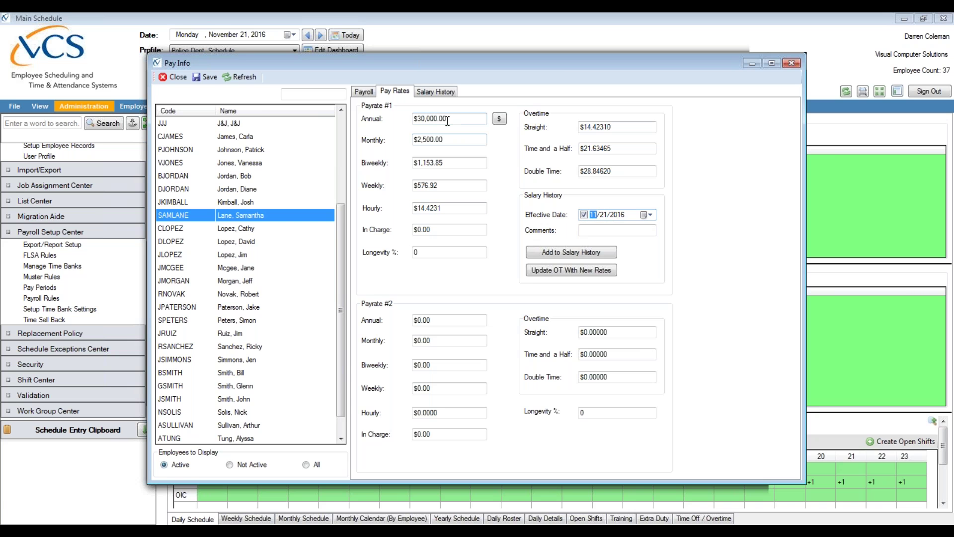
{"action": "left_click", "coordinate": [599, 230]}
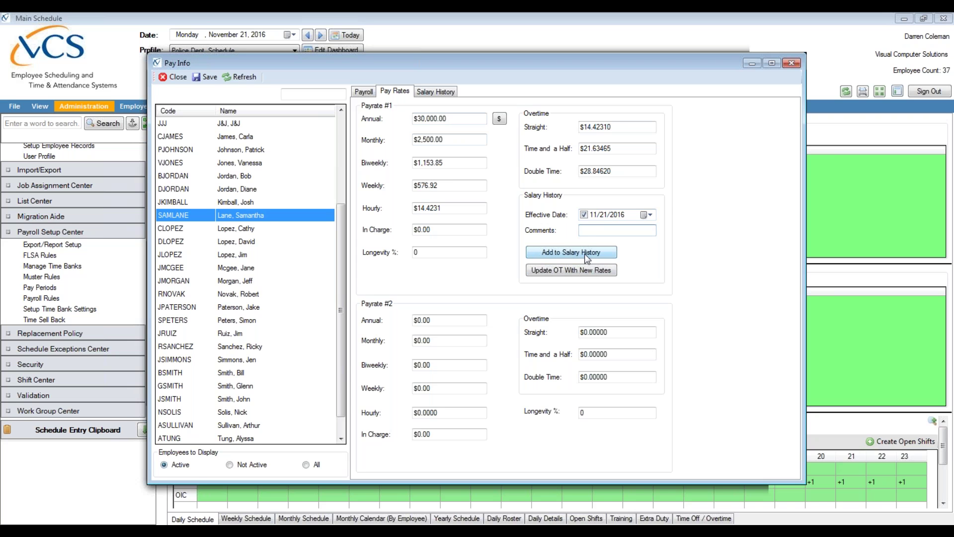
{"action": "left_click", "coordinate": [431, 92]}
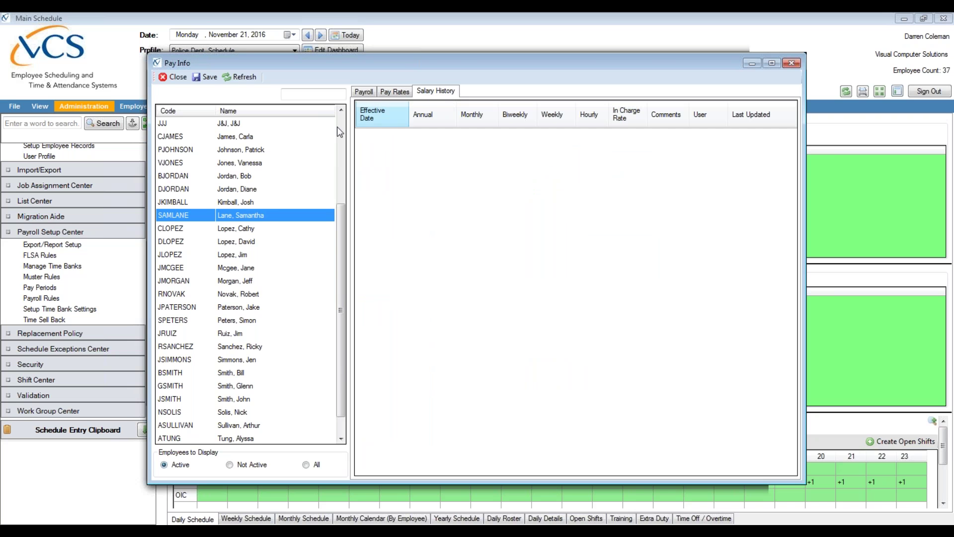
- Check the salary history of the employee with $50,000 annual pay, and set their Payrate #1 annual pay to 55000
{"action": "left_click", "coordinate": [243, 166]}
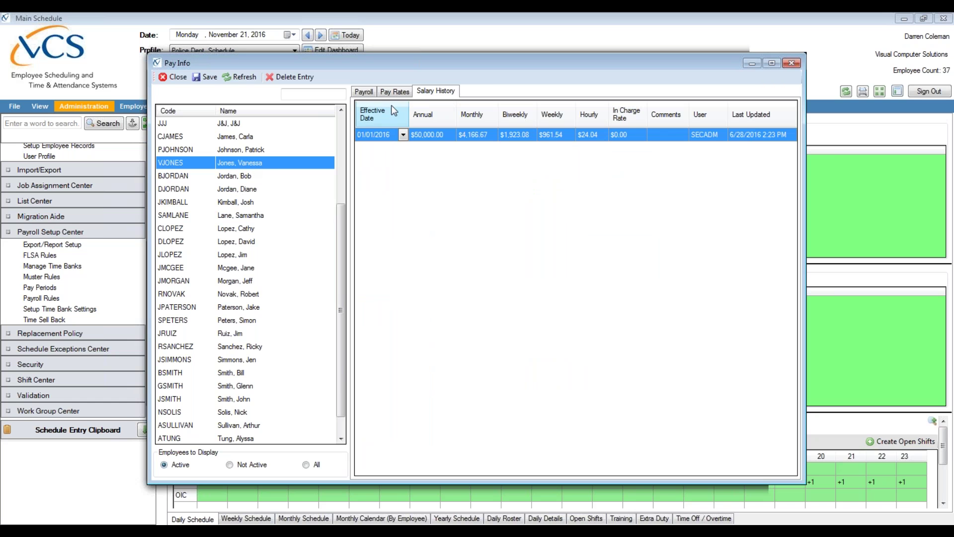
{"action": "left_click", "coordinate": [395, 91]}
{"action": "left_click", "coordinate": [455, 118]}
{"action": "type", "text": "55000"}
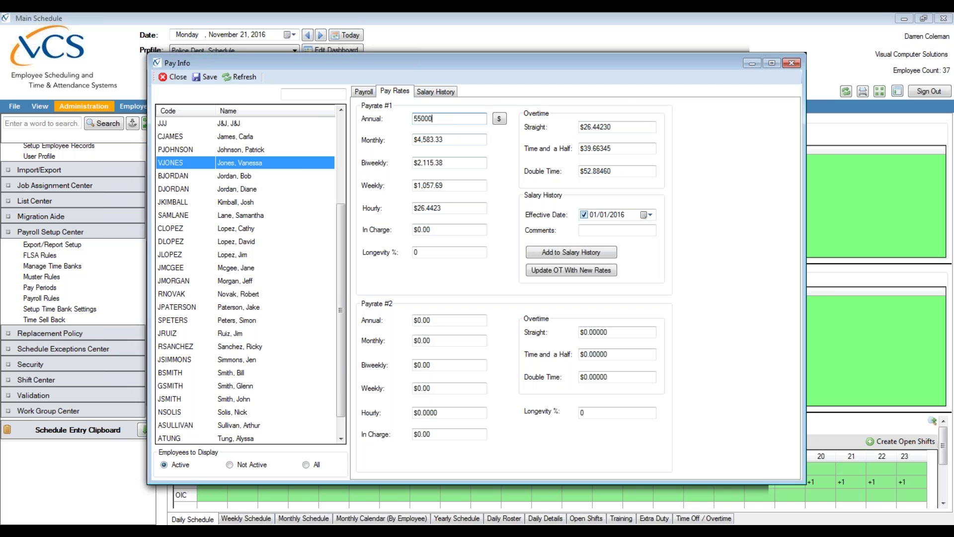
- Set the new salary's effective date to 01/01/2017
{"action": "left_click", "coordinate": [647, 214]}
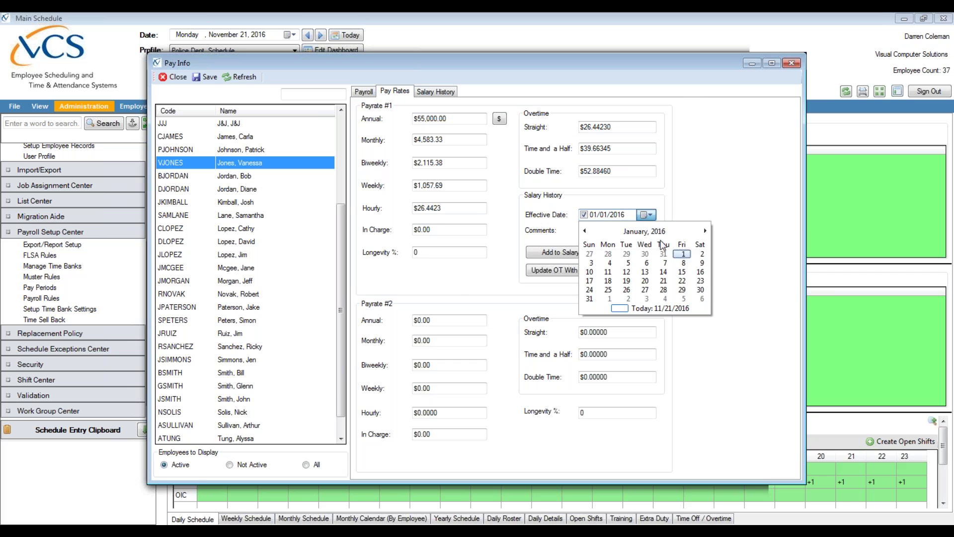
{"action": "left_click", "coordinate": [653, 231]}
{"action": "left_click", "coordinate": [704, 230]}
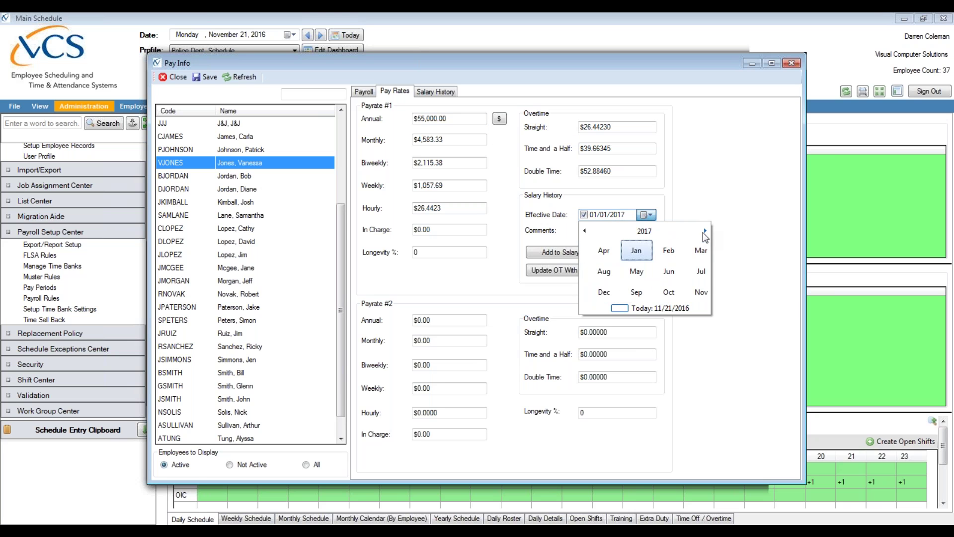
{"action": "left_click", "coordinate": [595, 250]}
{"action": "left_click", "coordinate": [599, 271]}
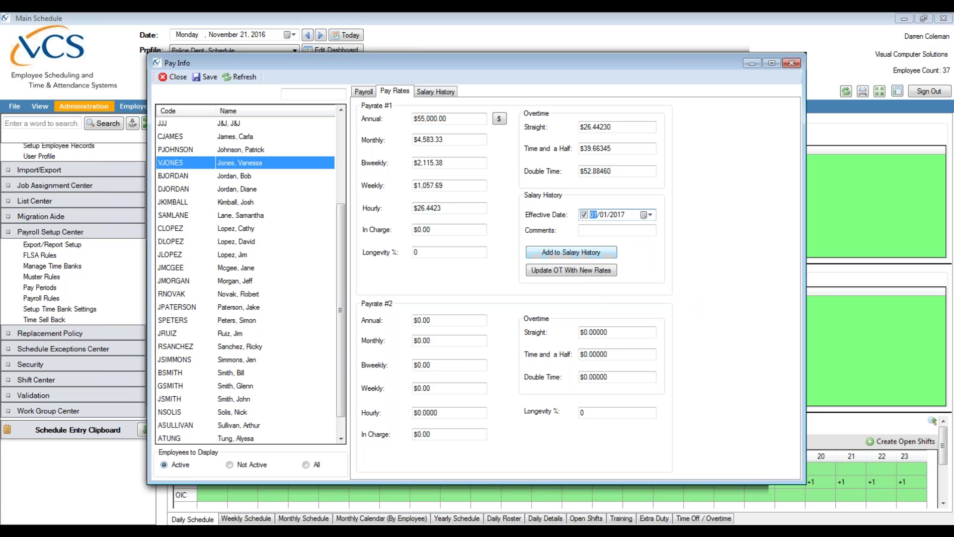
- Add the new rate to the salary history with the comment "2017 Salary" and view the employee's history entries
{"action": "left_click", "coordinate": [609, 232]}
{"action": "type", "text": "2017 Salary"}
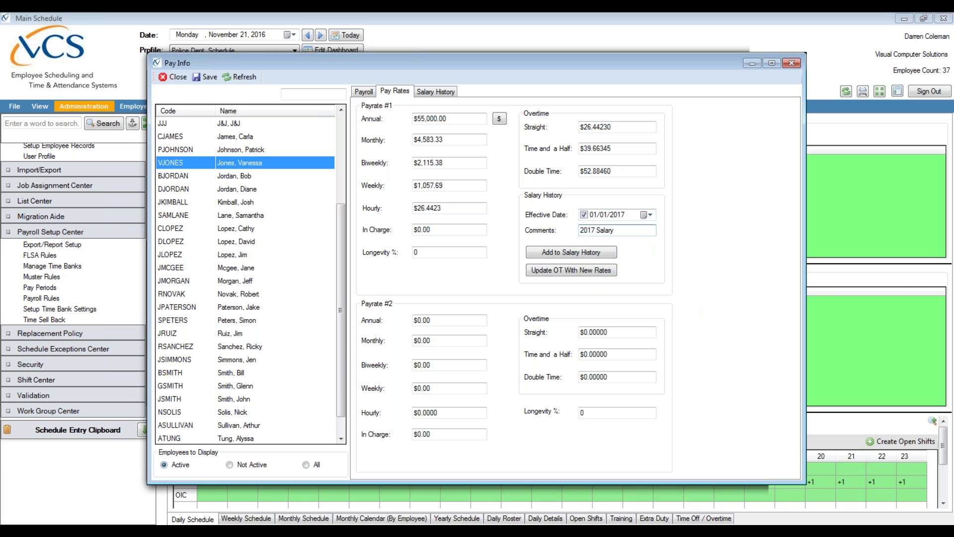
{"action": "left_click", "coordinate": [589, 255]}
{"action": "left_click", "coordinate": [442, 96]}
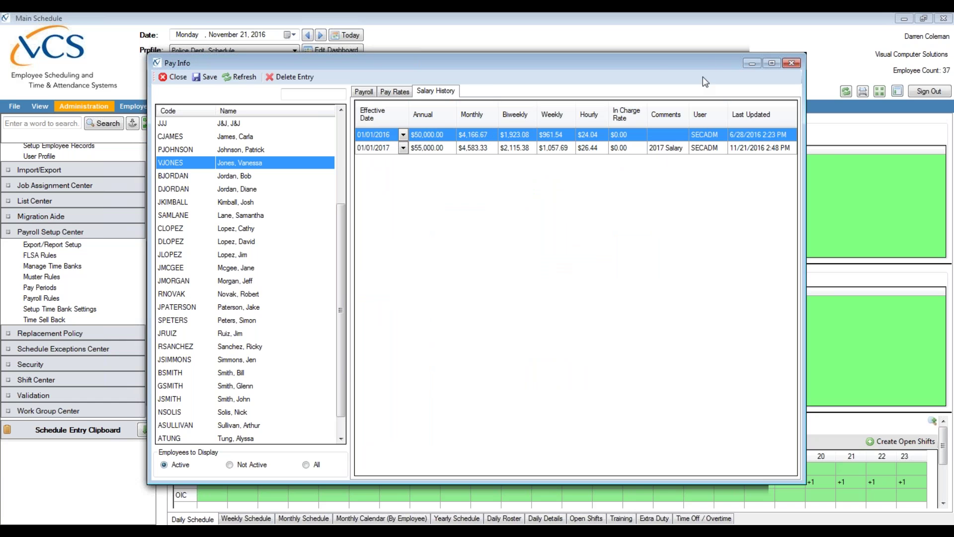
- Reposition the Pay Info window, review the salary history entries, and return to the employee's pay rates
{"action": "left_click_drag", "start_coordinate": [653, 61], "coordinate": [597, 57]}
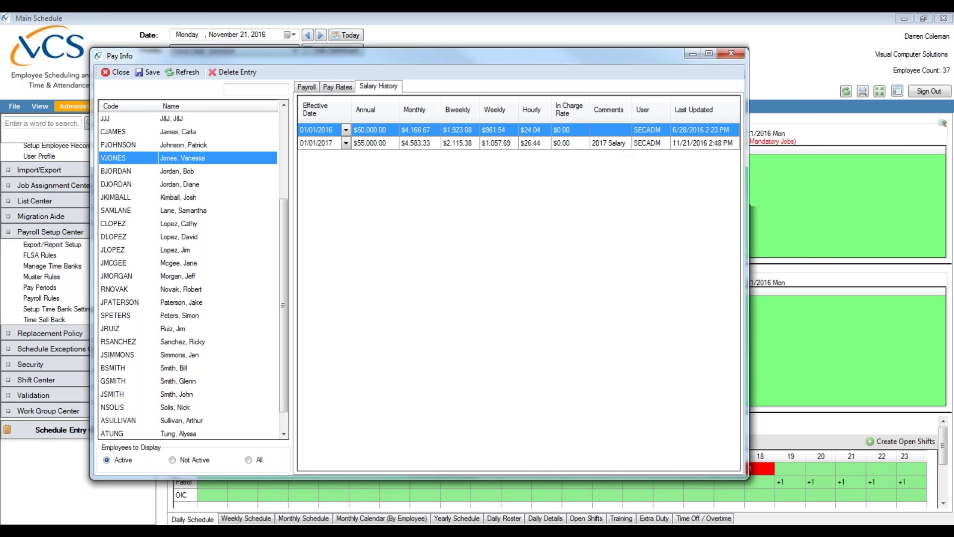
{"action": "left_click", "coordinate": [944, 420]}
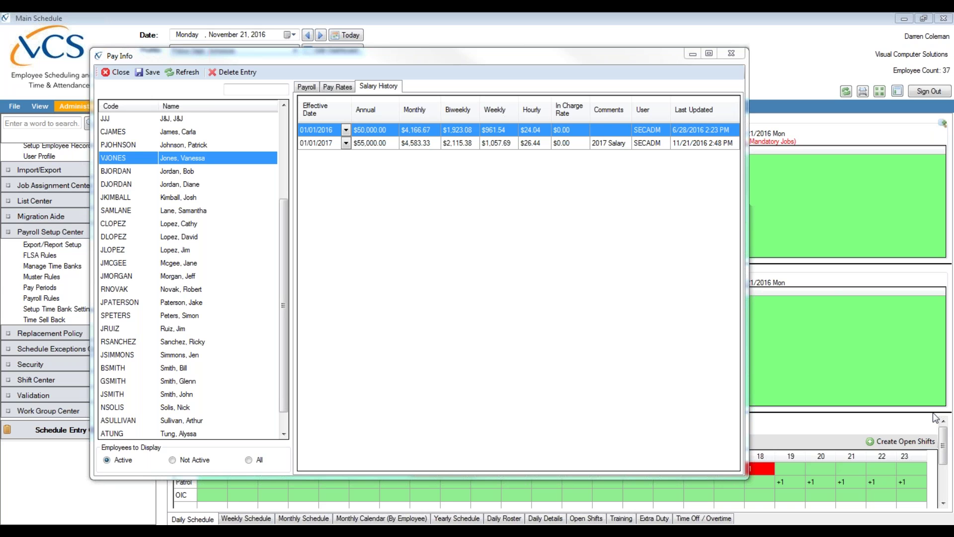
{"action": "left_click", "coordinate": [348, 86]}
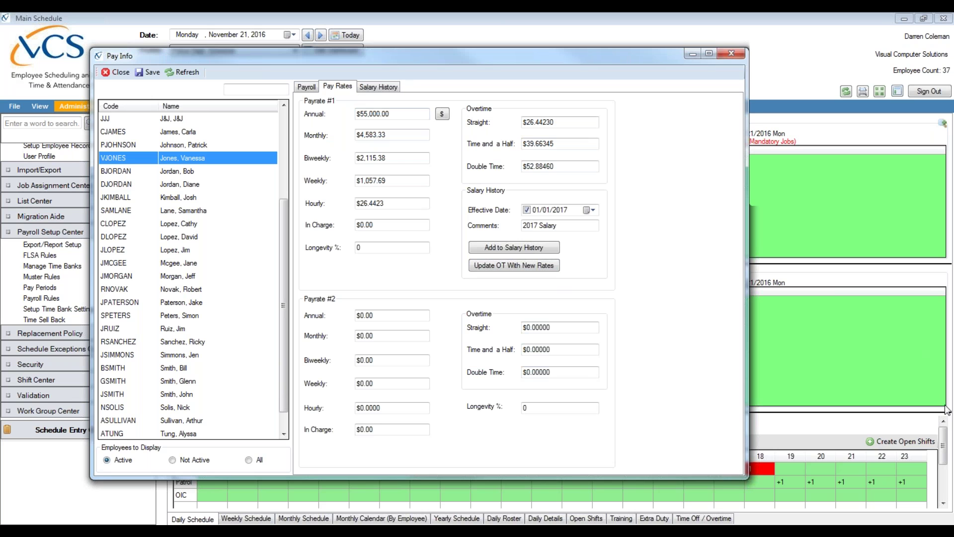
{"action": "left_click", "coordinate": [949, 418]}
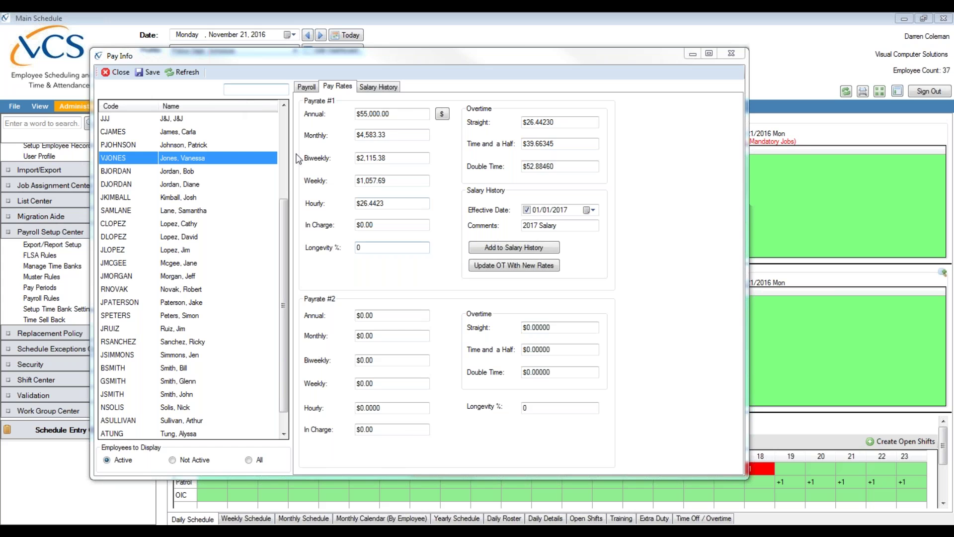
- View the pay rates of several other employees and close Pay Info
{"action": "left_click", "coordinate": [218, 210]}
{"action": "left_click", "coordinate": [236, 237]}
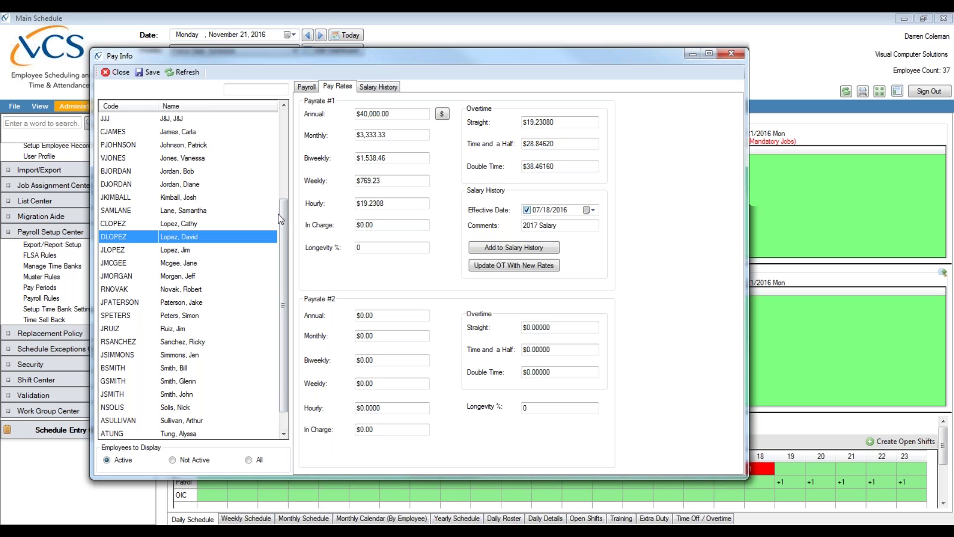
{"action": "left_click", "coordinate": [184, 133]}
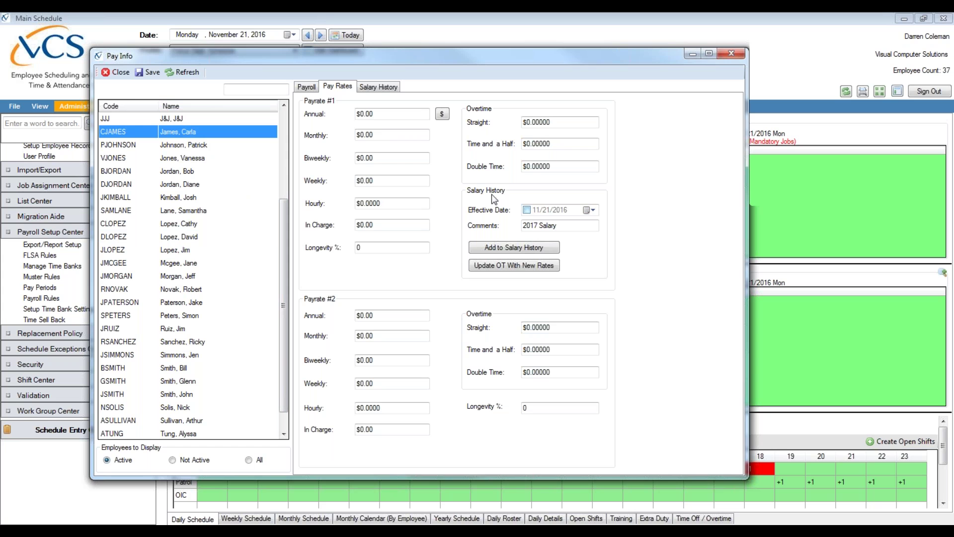
{"action": "left_click", "coordinate": [109, 73]}
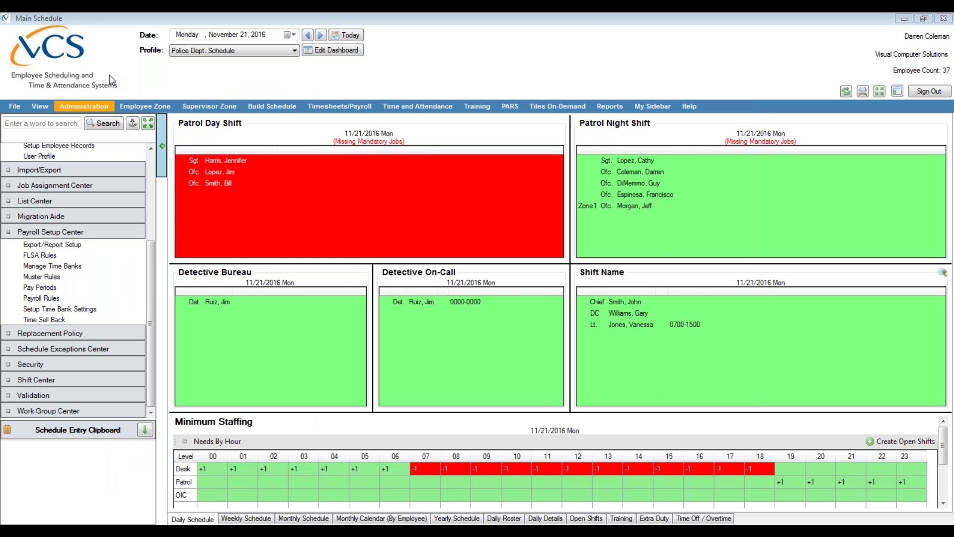